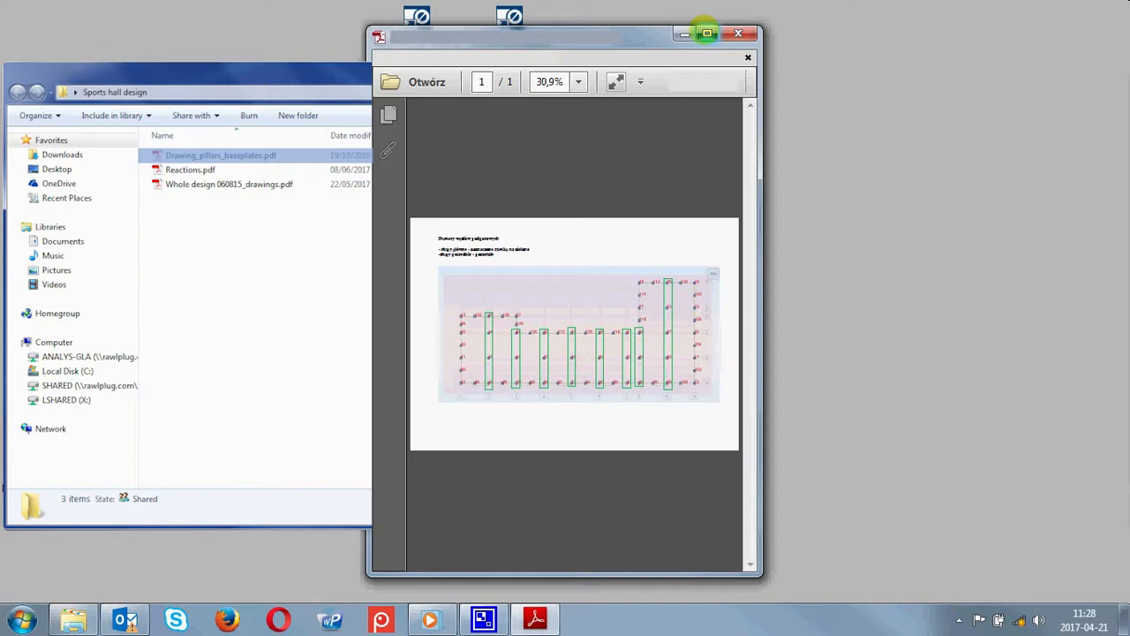
- Review the support knot plan and the anchorage drawings of the HEA220 middle pillar and the HEA300 main pillar
click(706, 33)
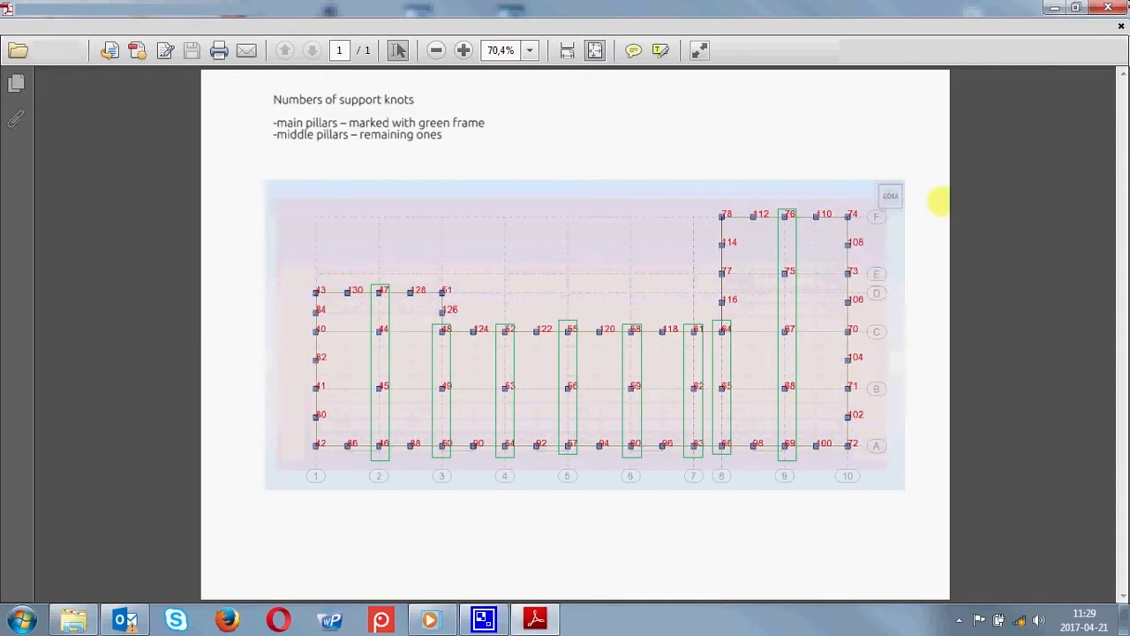
click(1054, 8)
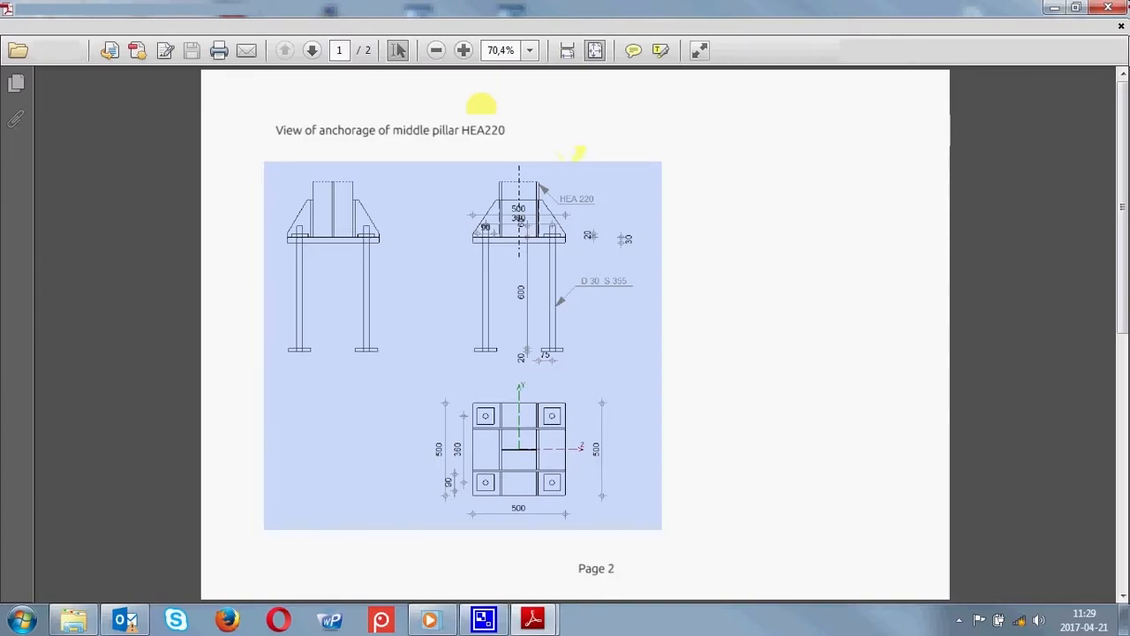
click(791, 155)
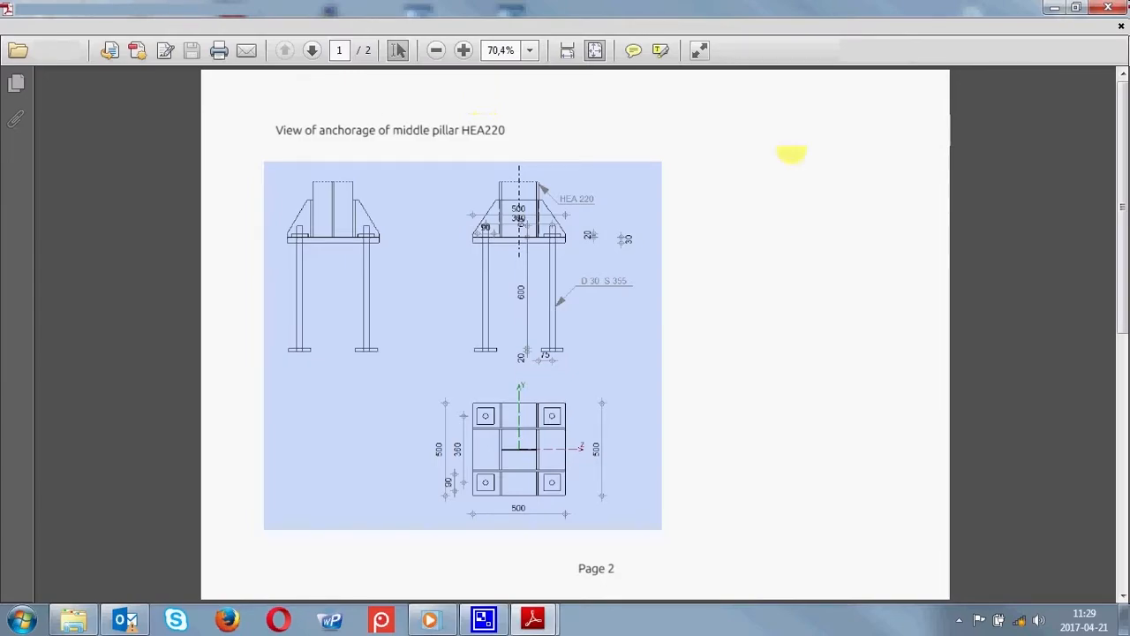
scroll(791, 154, down, 1)
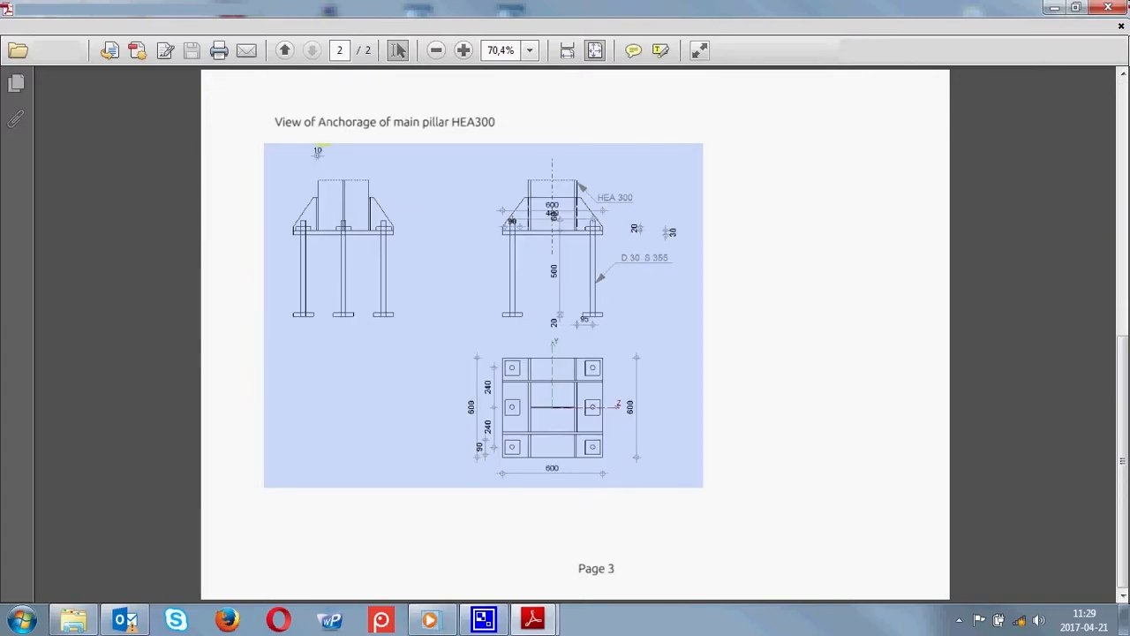
click(640, 312)
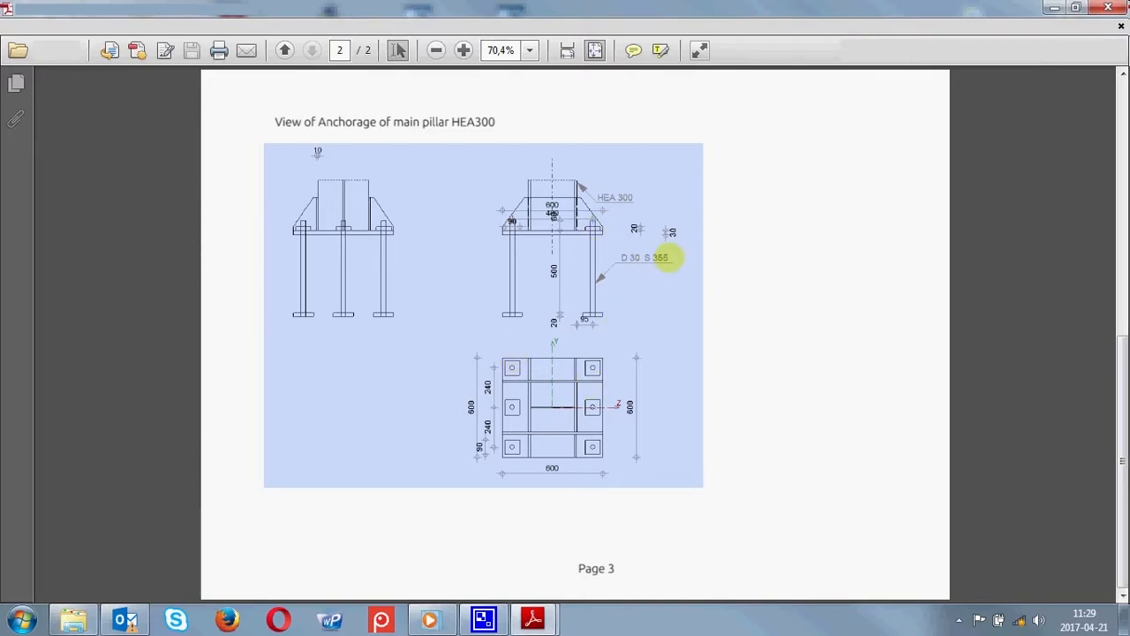
click(1055, 8)
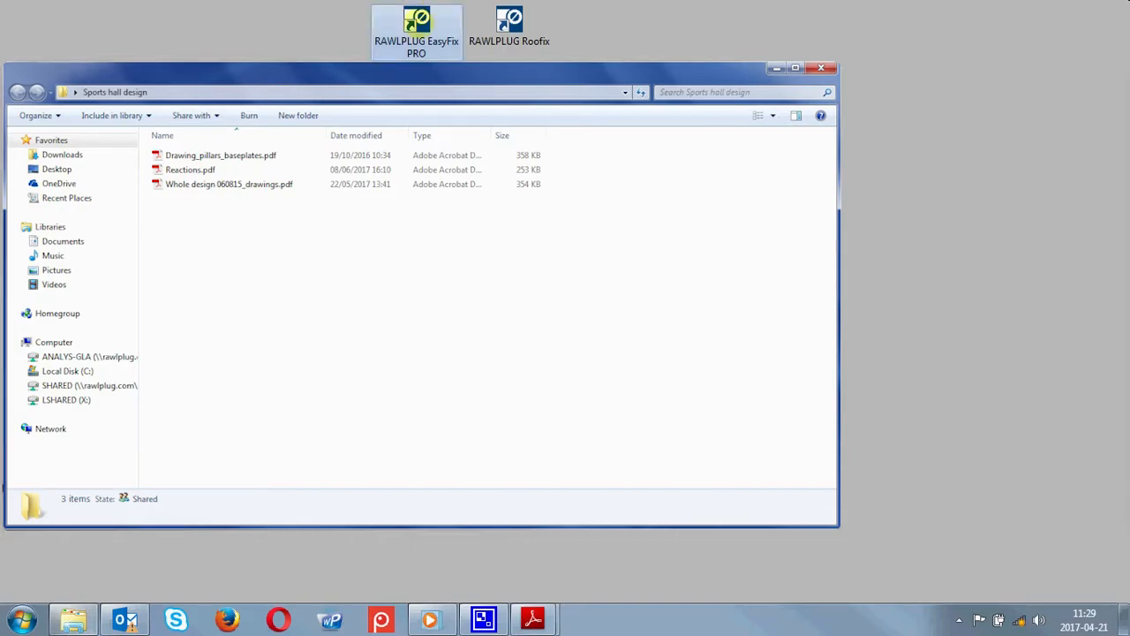
- Launch RAWLPLUG EasyFix PRO and set both the interface language and the print language to english (UK)
double_click(454, 31)
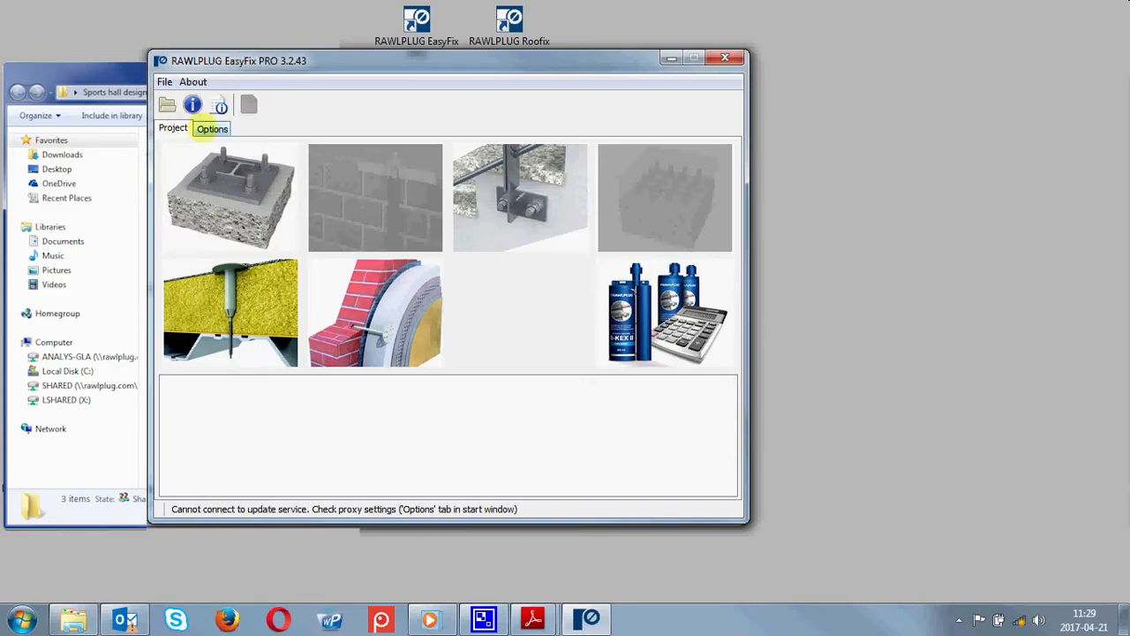
click(208, 128)
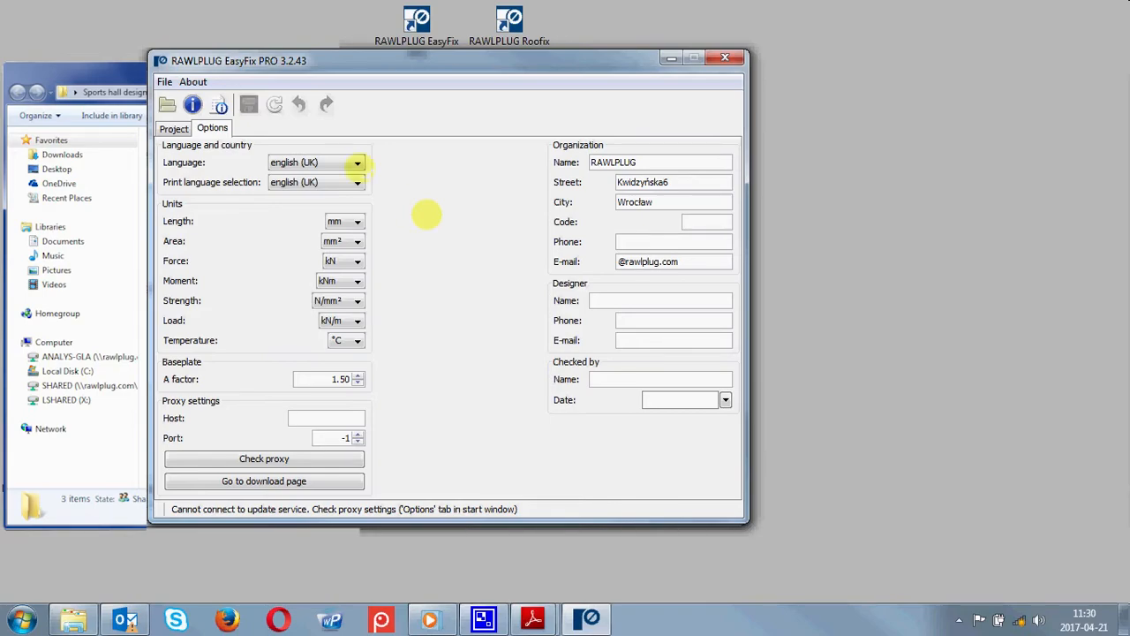
click(355, 159)
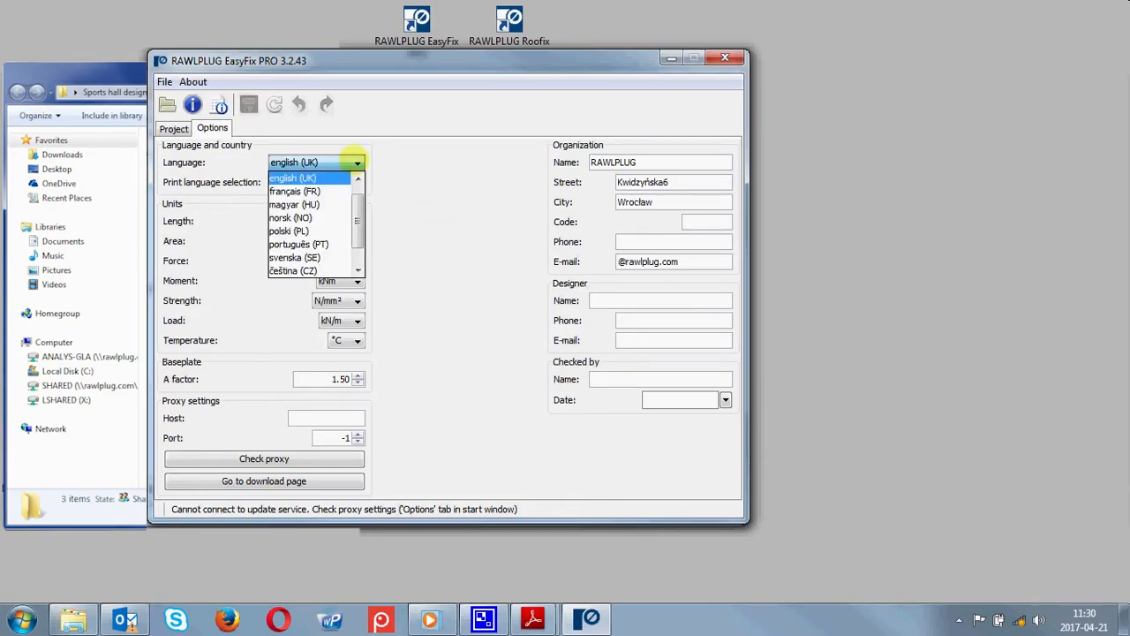
mouse_move(358, 206)
mouse_down()
mouse_move(360, 226)
mouse_move(363, 198)
mouse_up()
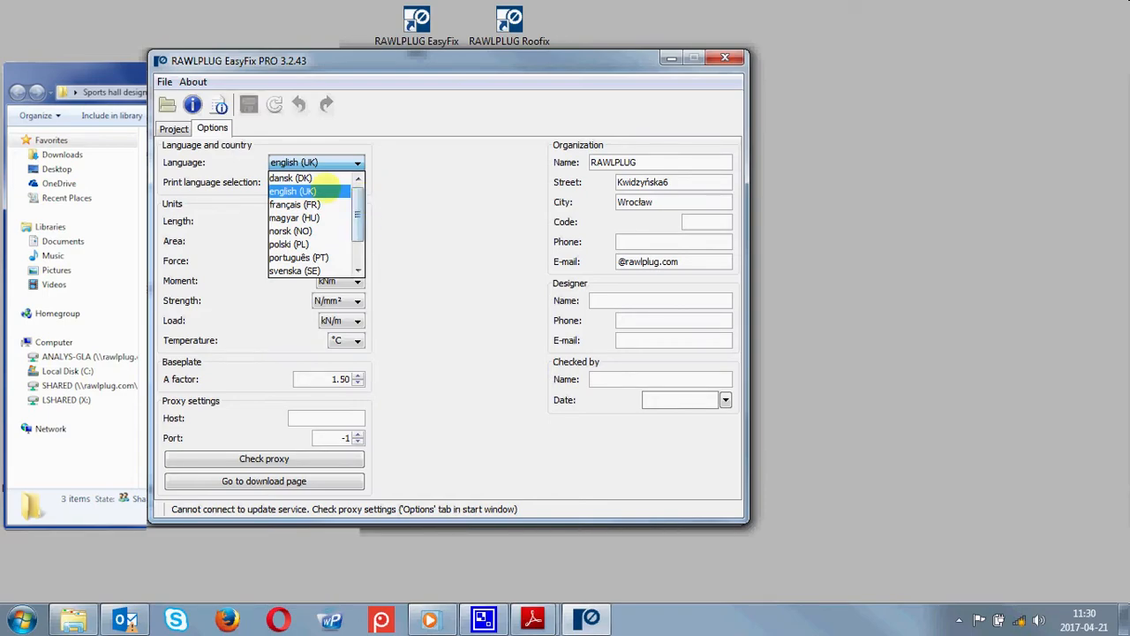
click(342, 191)
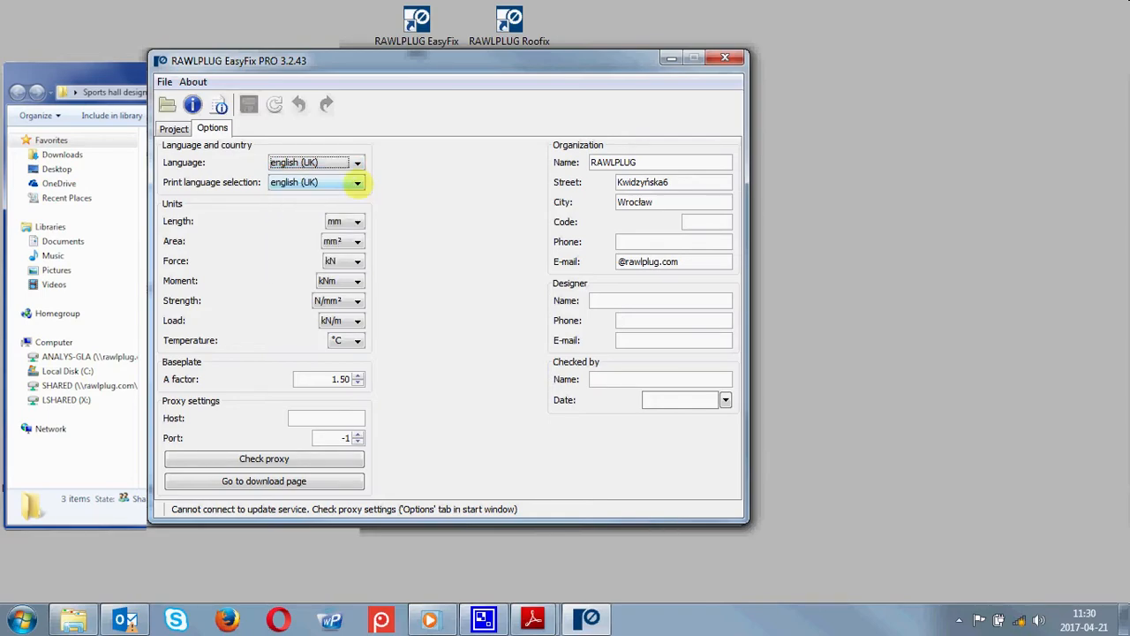
click(357, 183)
mouse_move(360, 212)
mouse_down()
mouse_move(360, 236)
mouse_move(362, 205)
mouse_up()
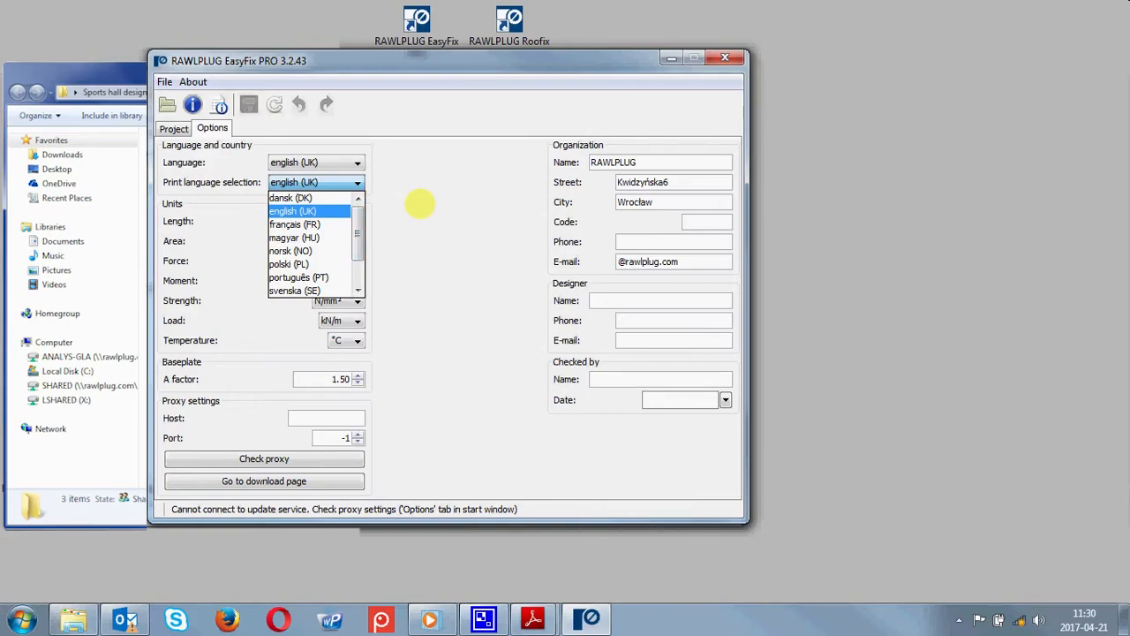
click(420, 204)
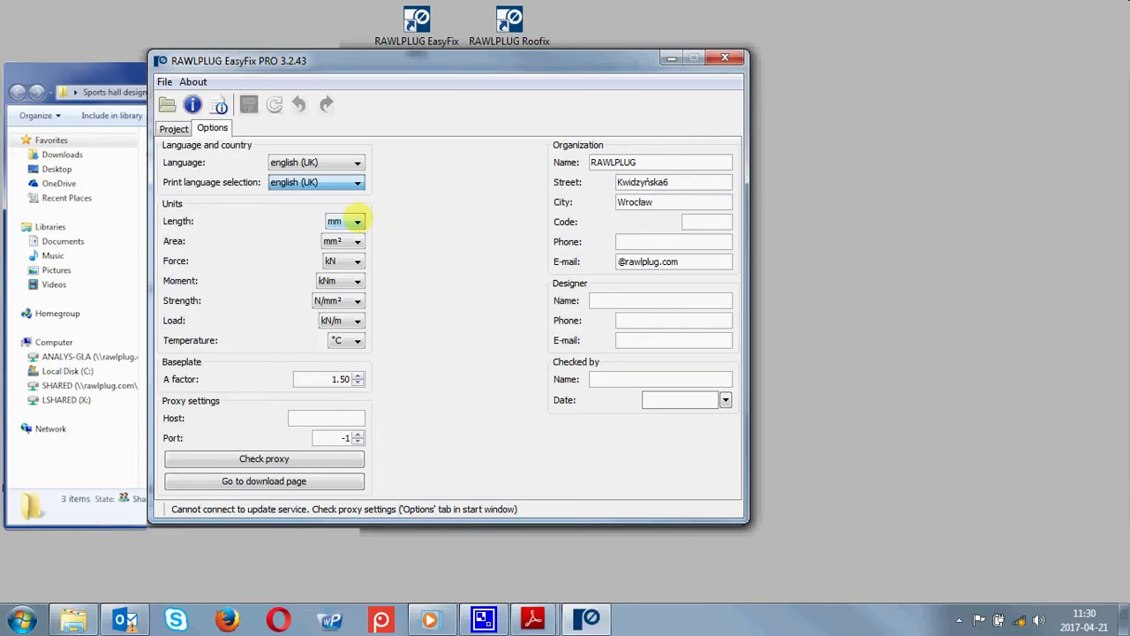
- Set the program's units to mm for length, kN for force and °C for temperature
click(358, 221)
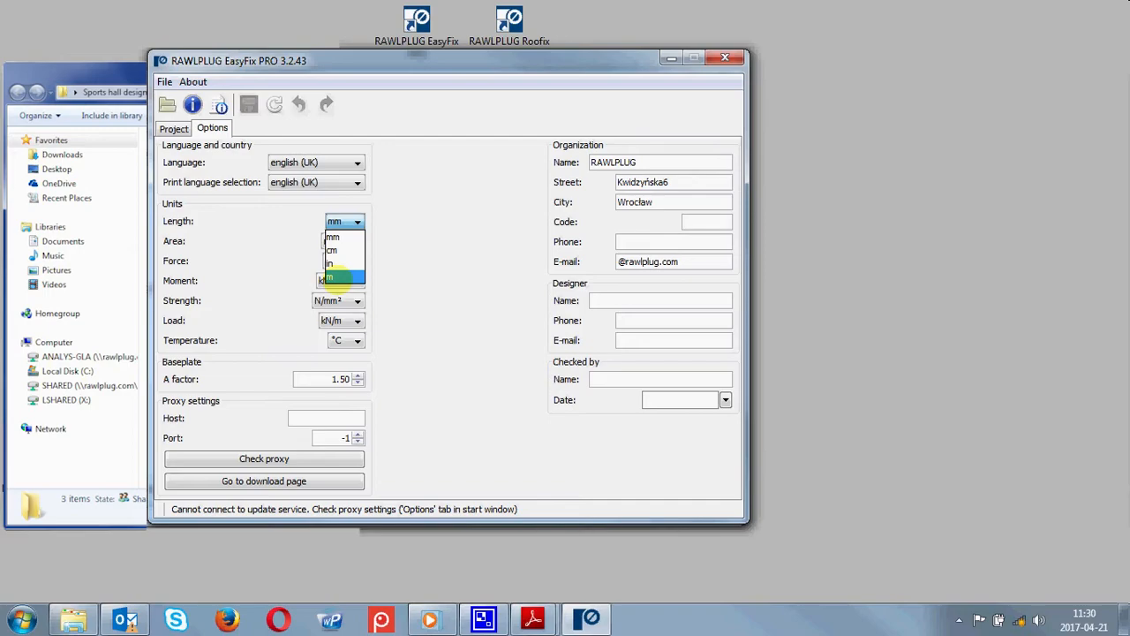
click(333, 236)
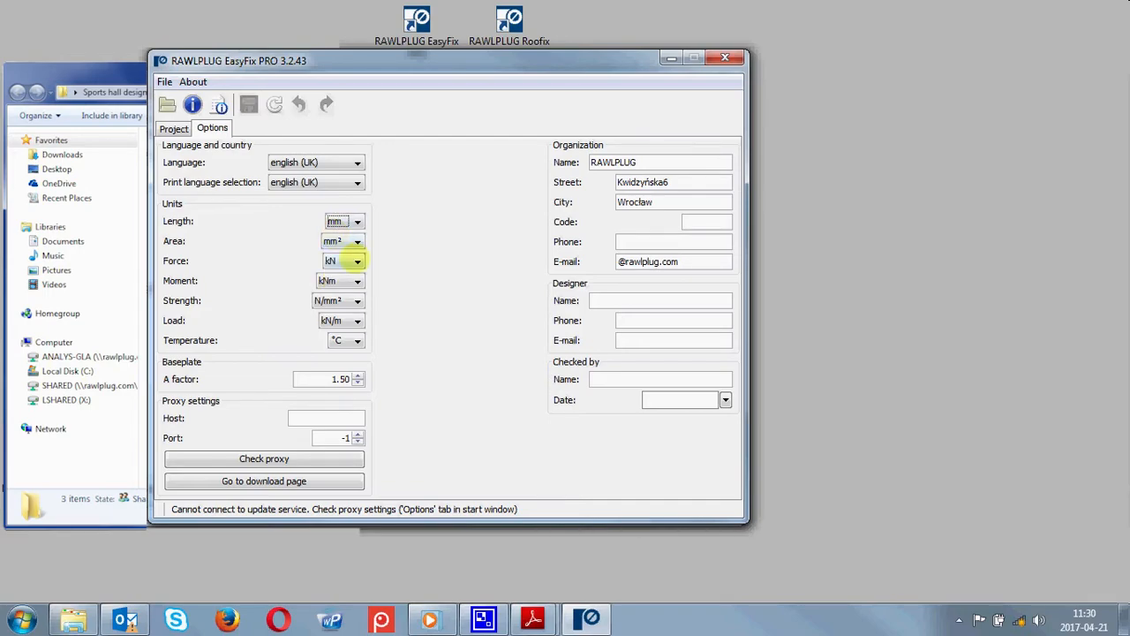
click(357, 262)
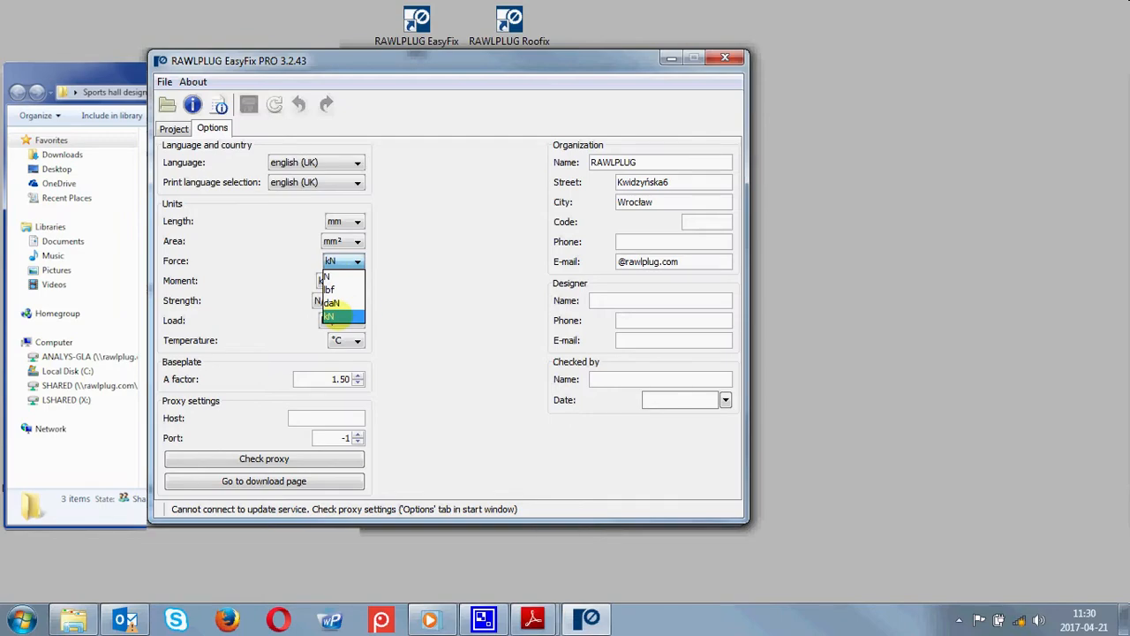
click(332, 315)
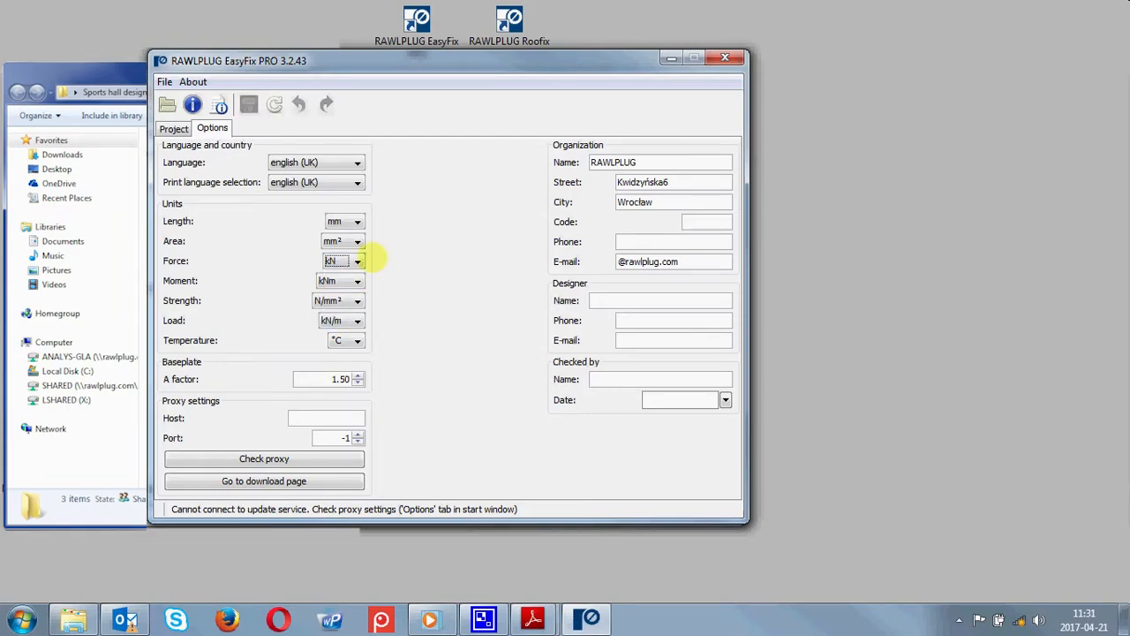
click(353, 340)
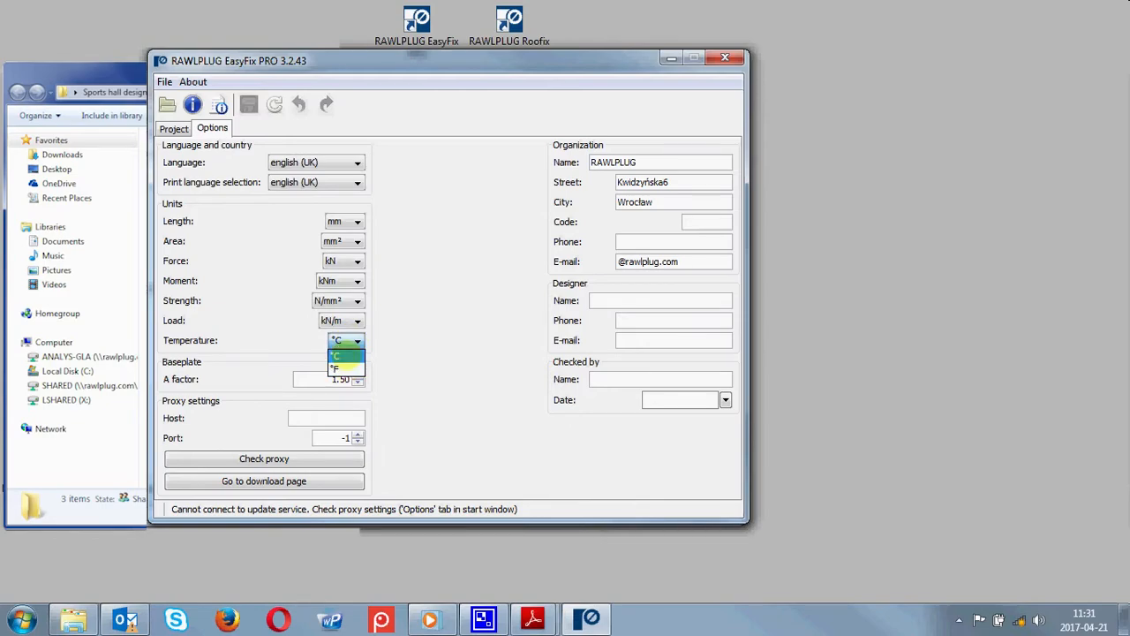
click(346, 355)
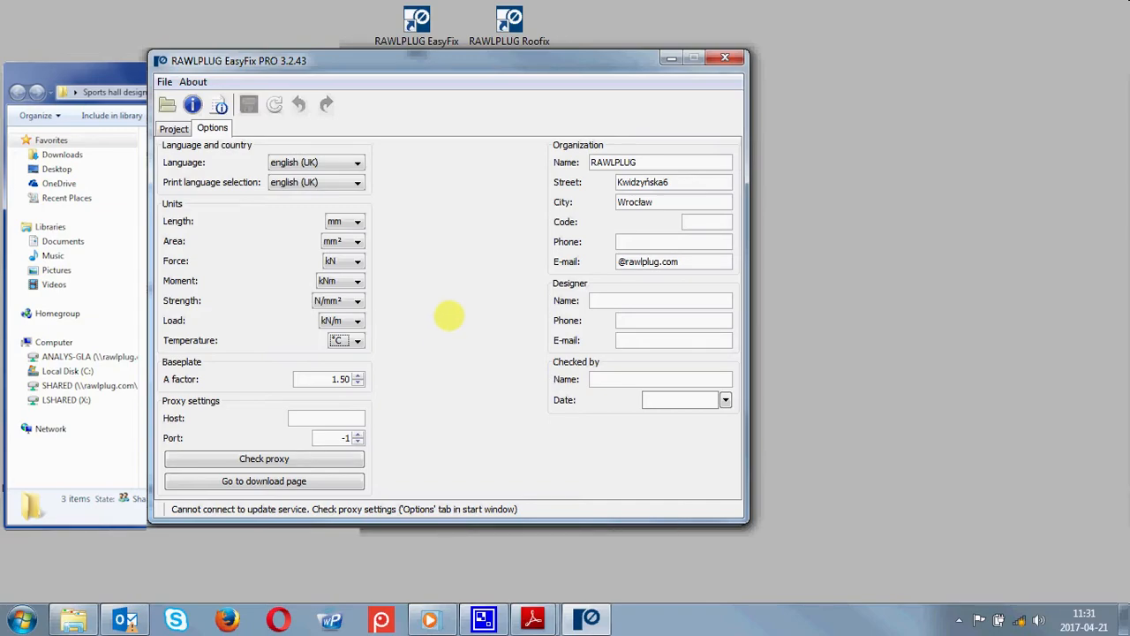
- Fill in the designer's e-mail and save the program options
click(616, 341)
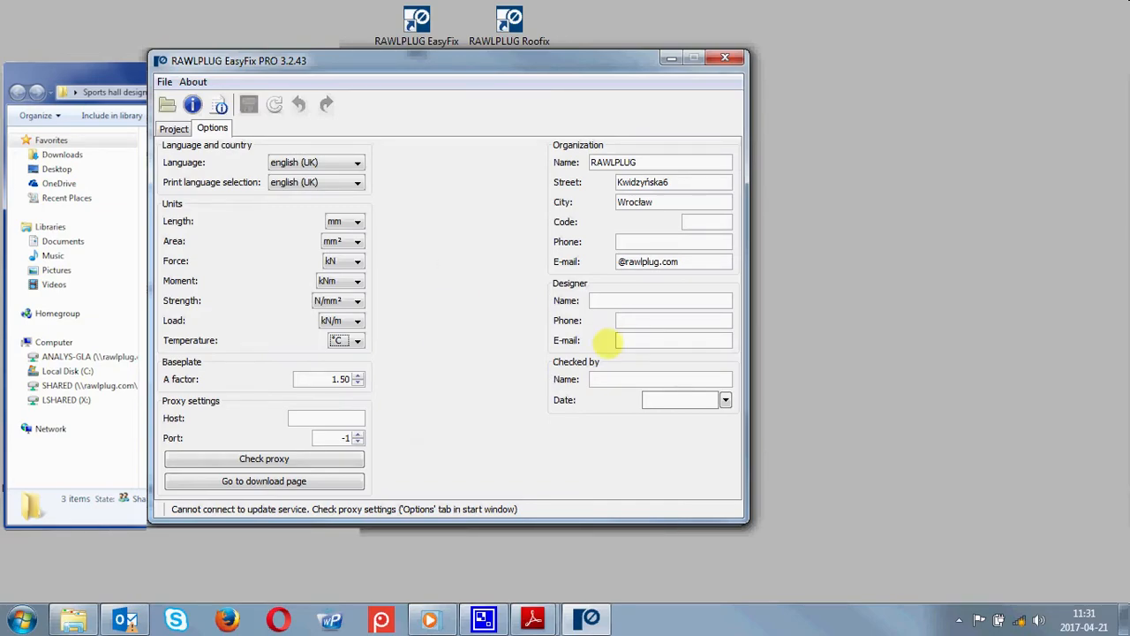
click(622, 340)
text(@rawlplug.com)
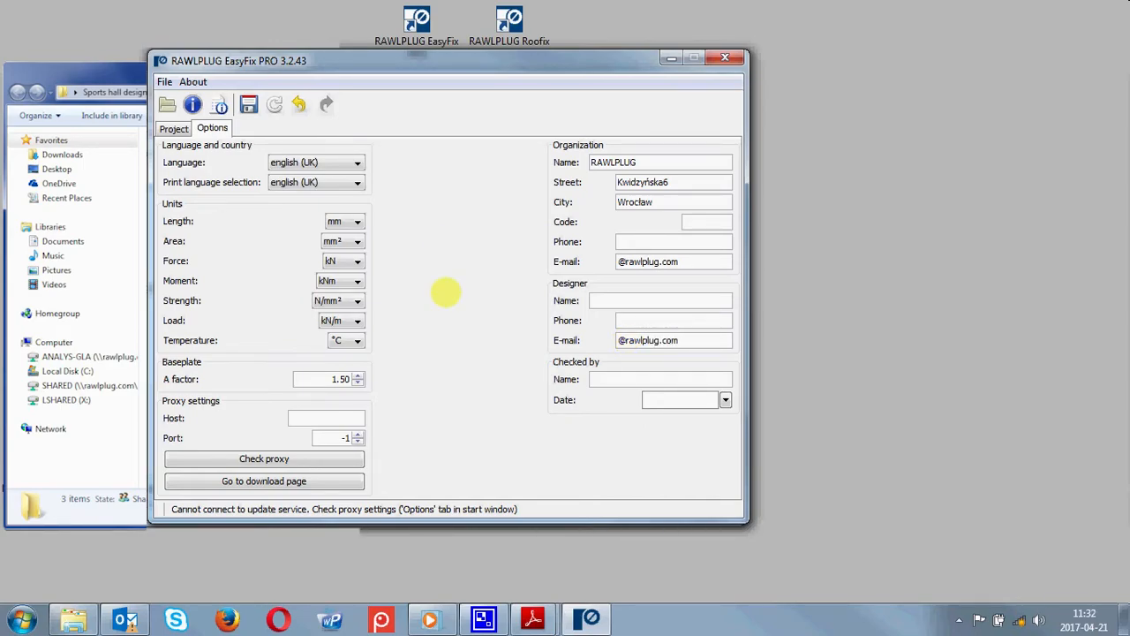
click(248, 104)
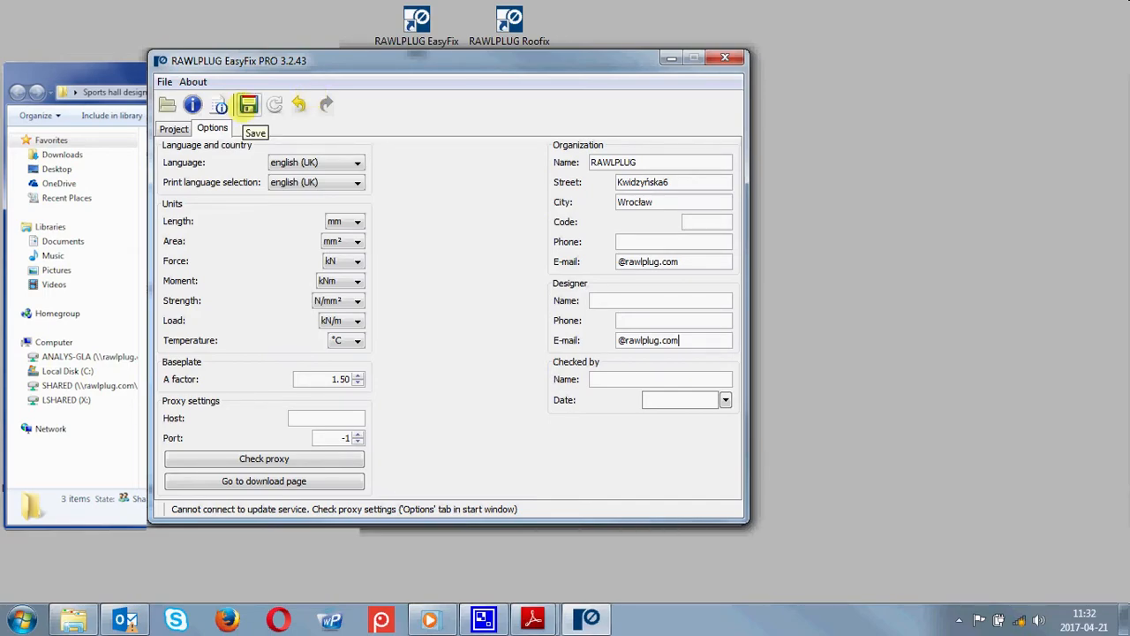
click(248, 104)
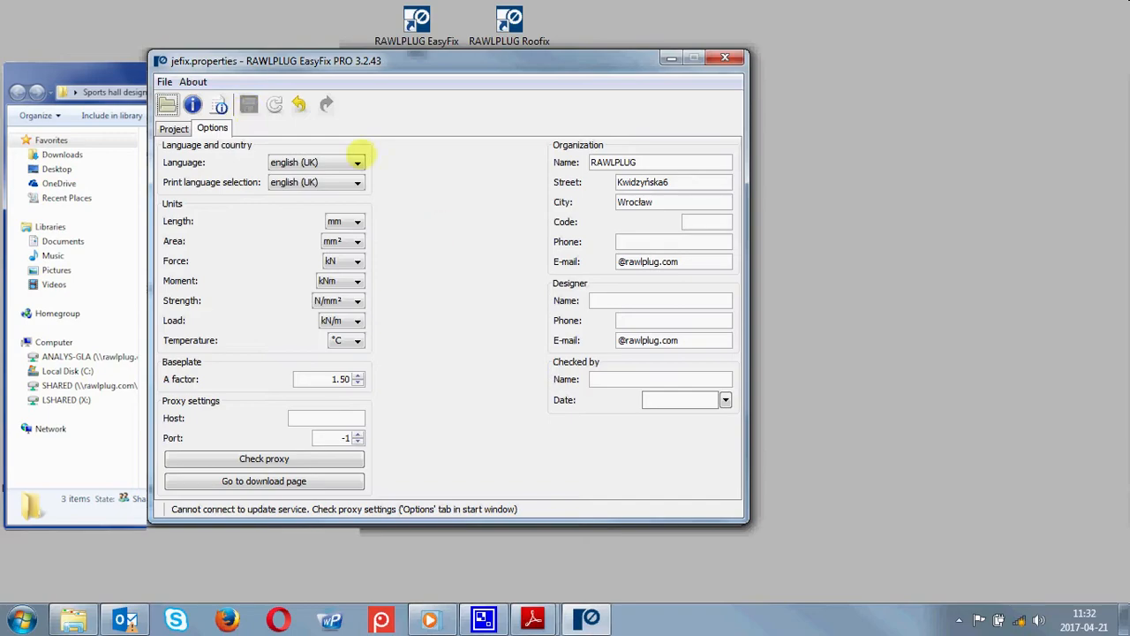
- Start a new project with the base plate module for anchors fixed into concrete
click(174, 128)
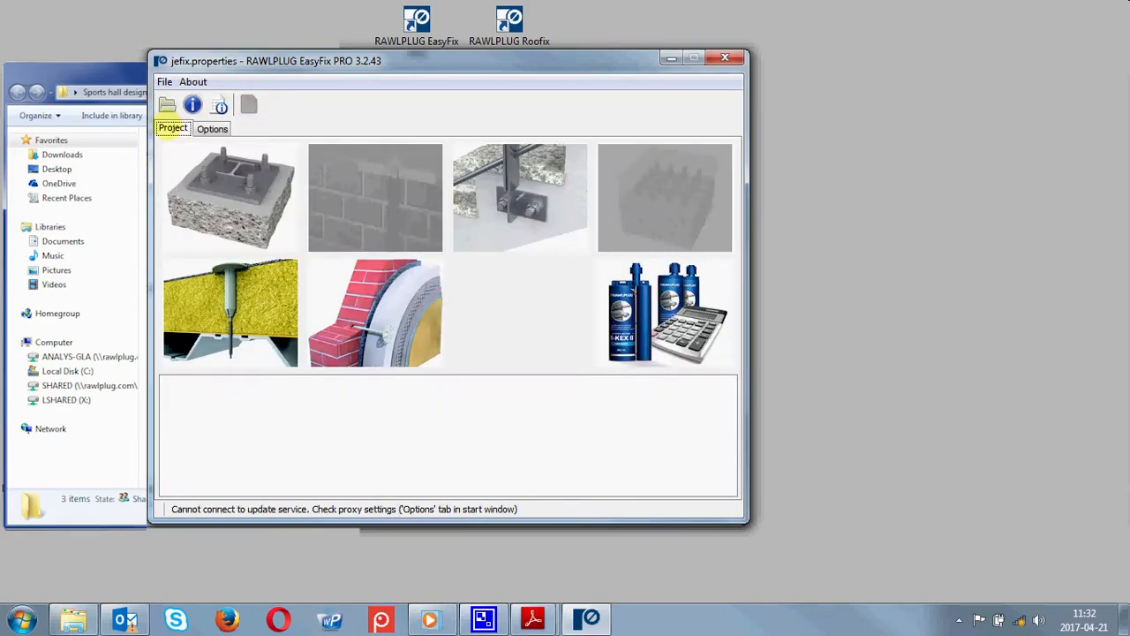
click(214, 202)
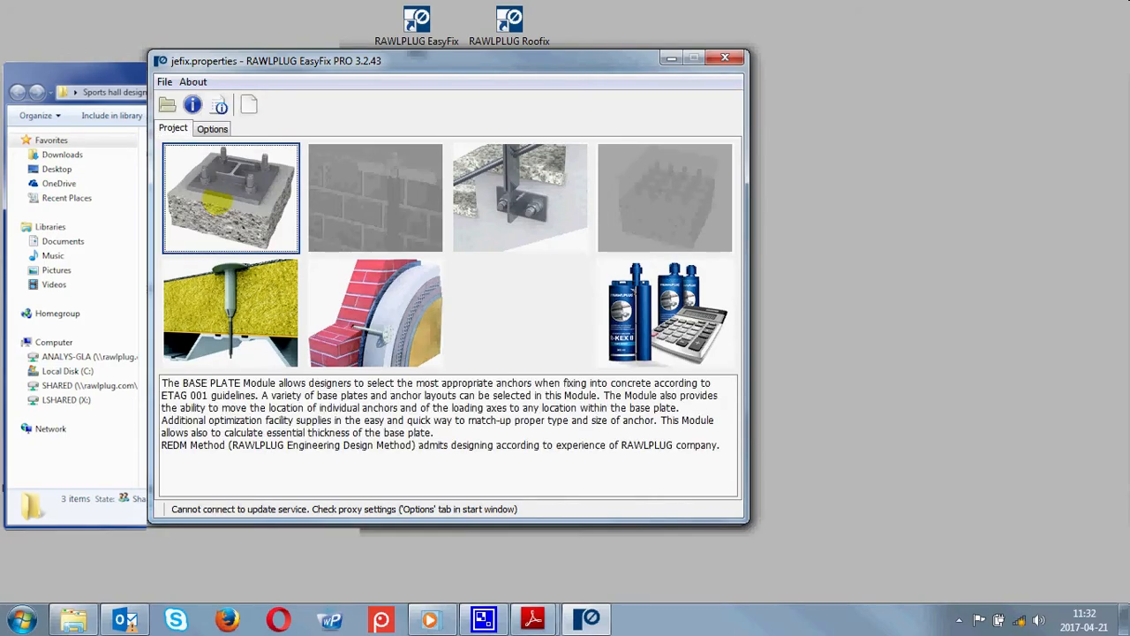
double_click(215, 202)
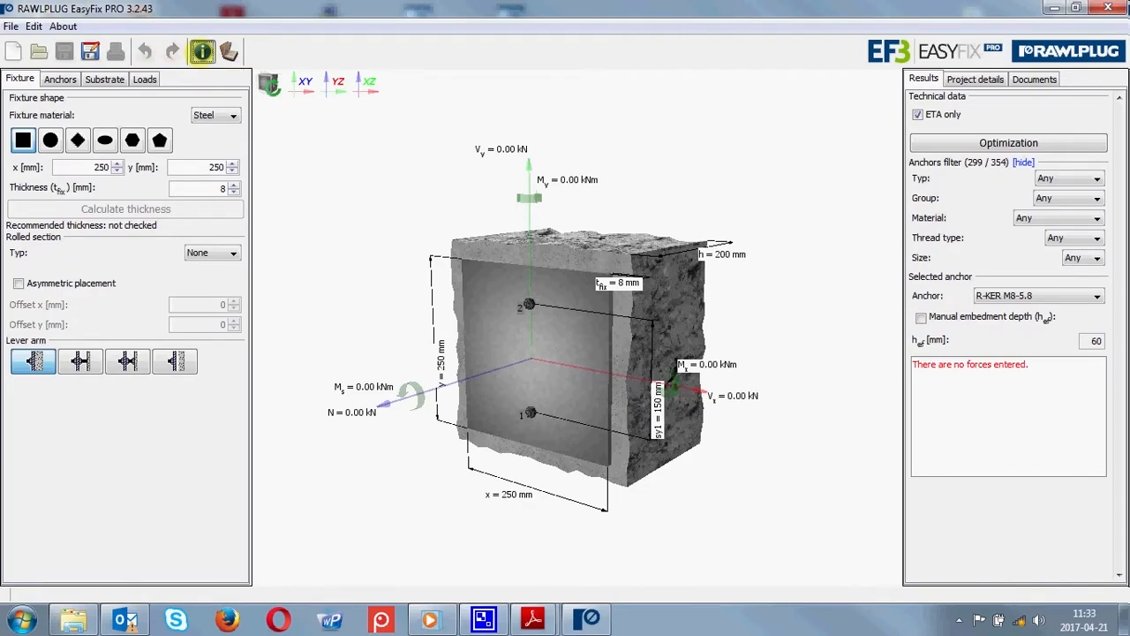
- Read the program and licence information, and look through the fixture, anchor, substrate and load settings
click(203, 51)
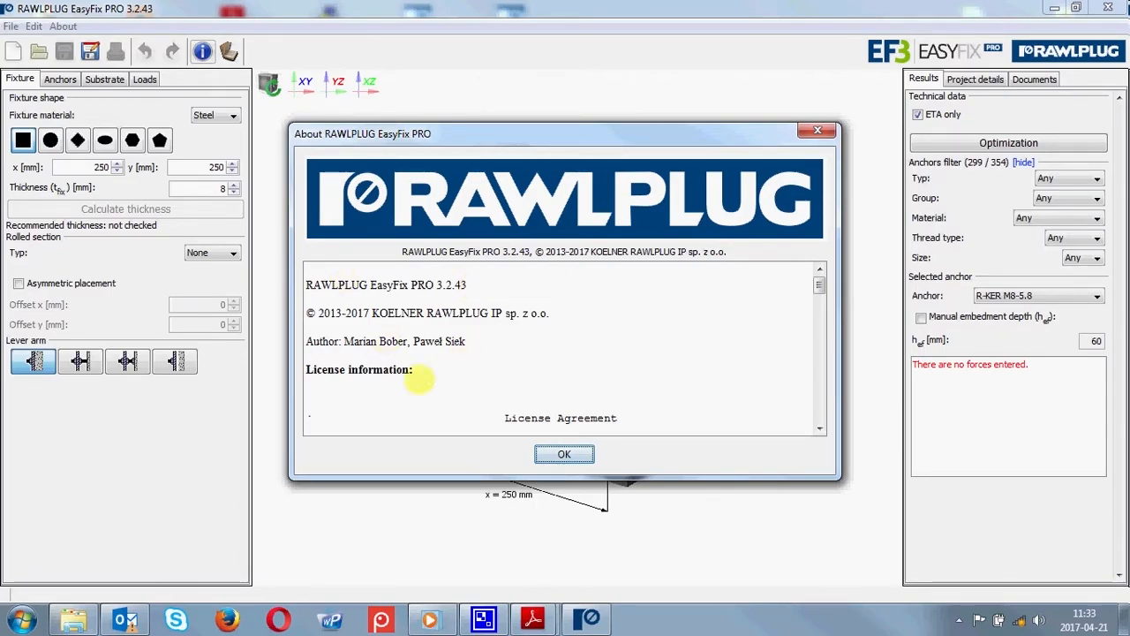
click(564, 454)
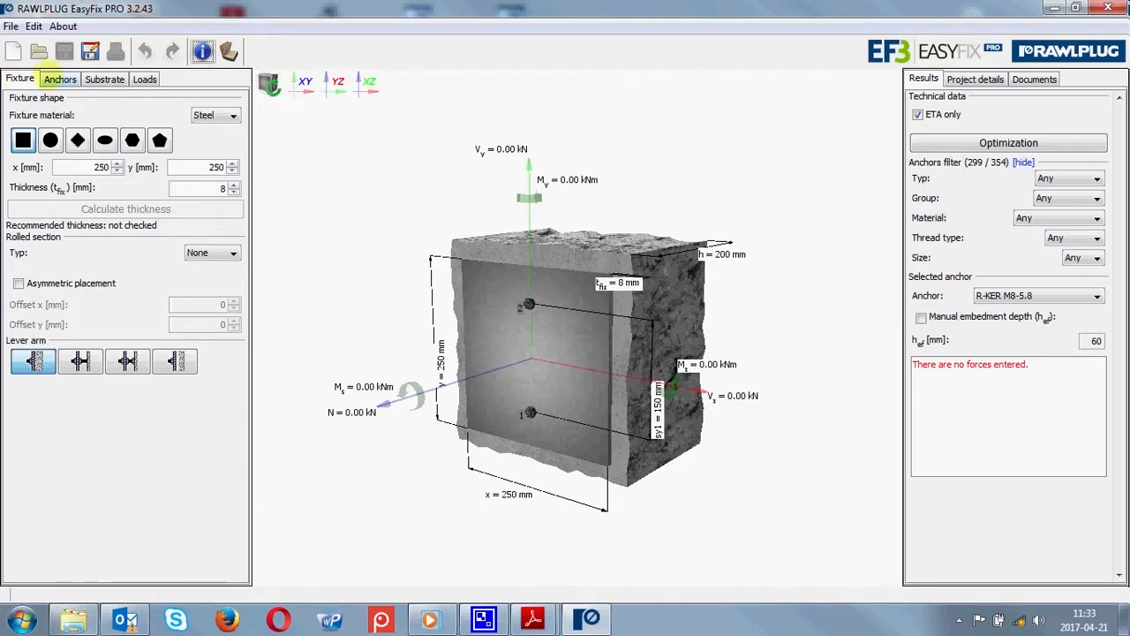
click(60, 79)
click(20, 78)
click(60, 79)
click(100, 78)
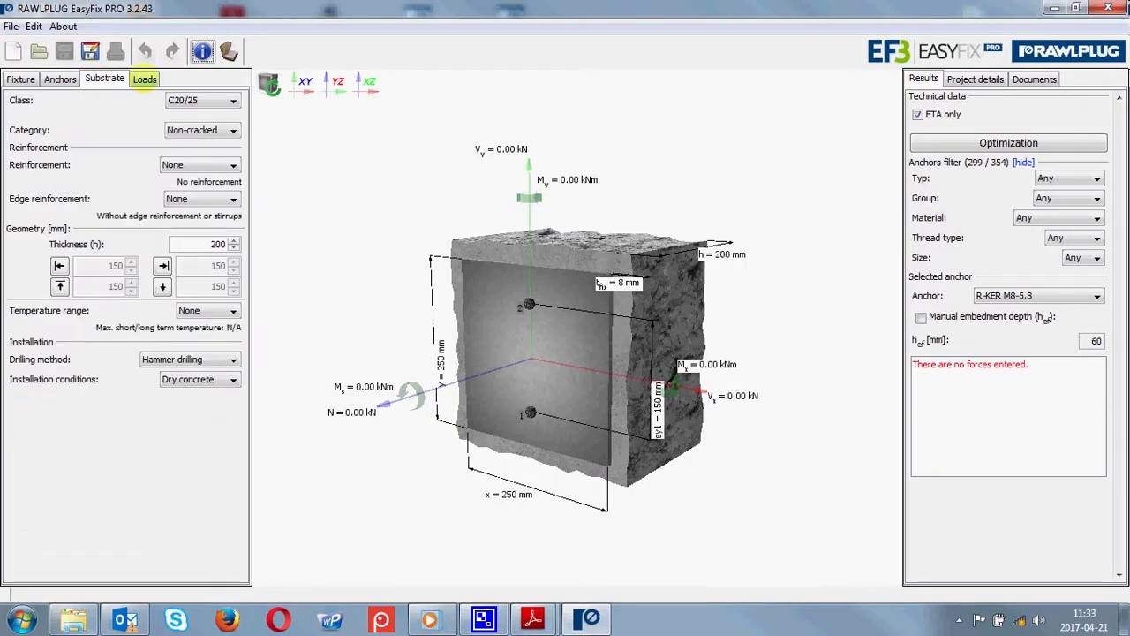
click(145, 79)
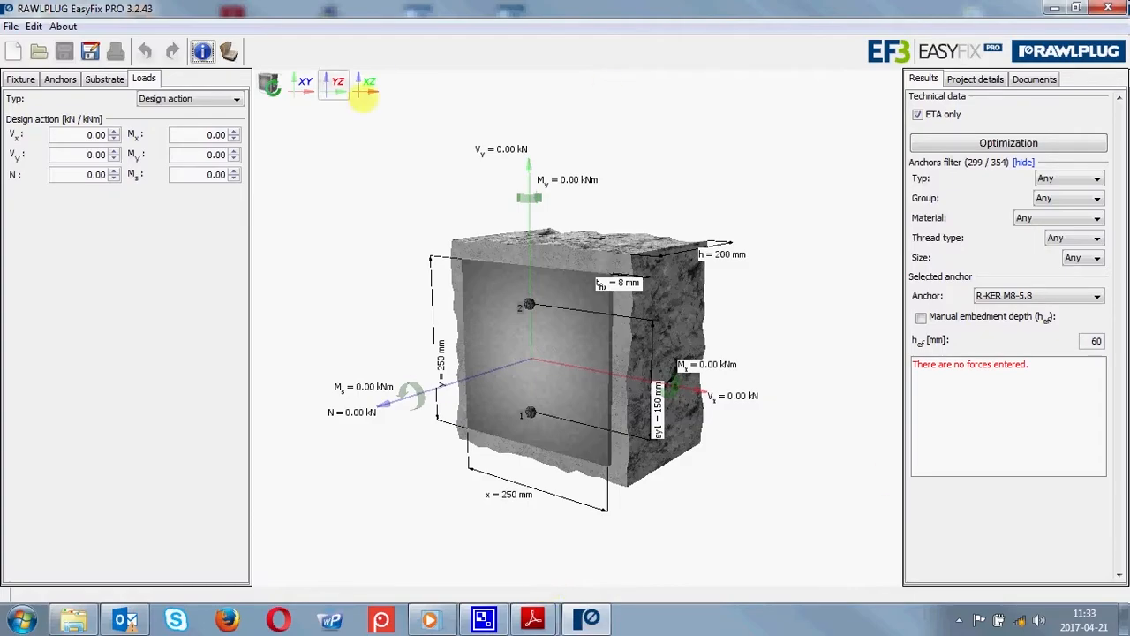
- Inspect the base plate model from a rotated angle and in the XY, YZ and XZ views, and restore the default view
drag(633, 263, 661, 172)
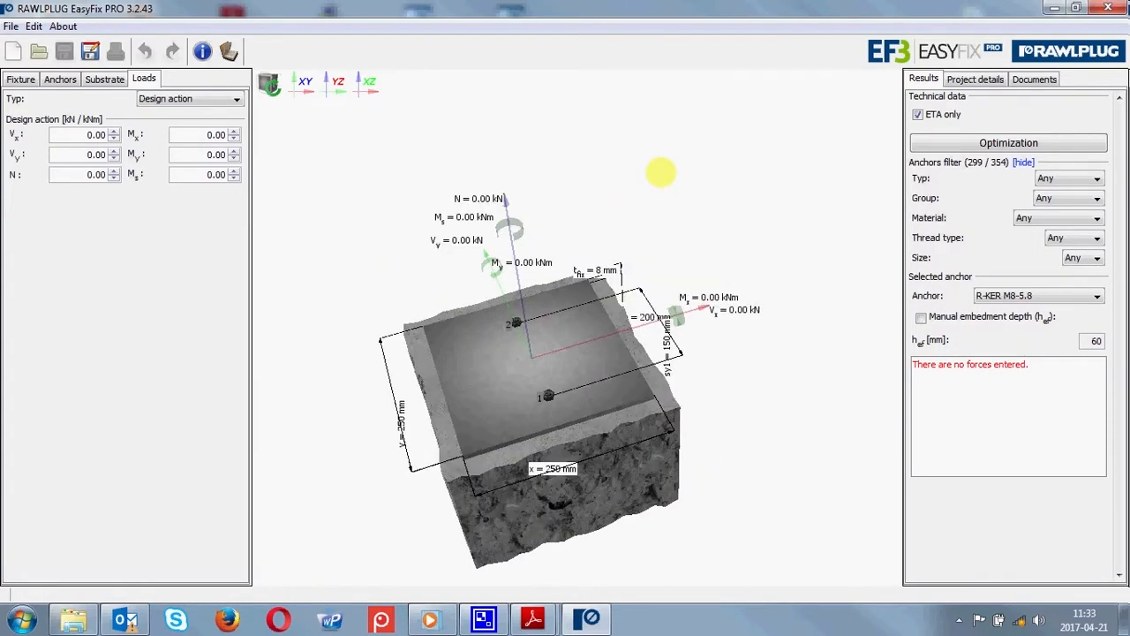
click(305, 81)
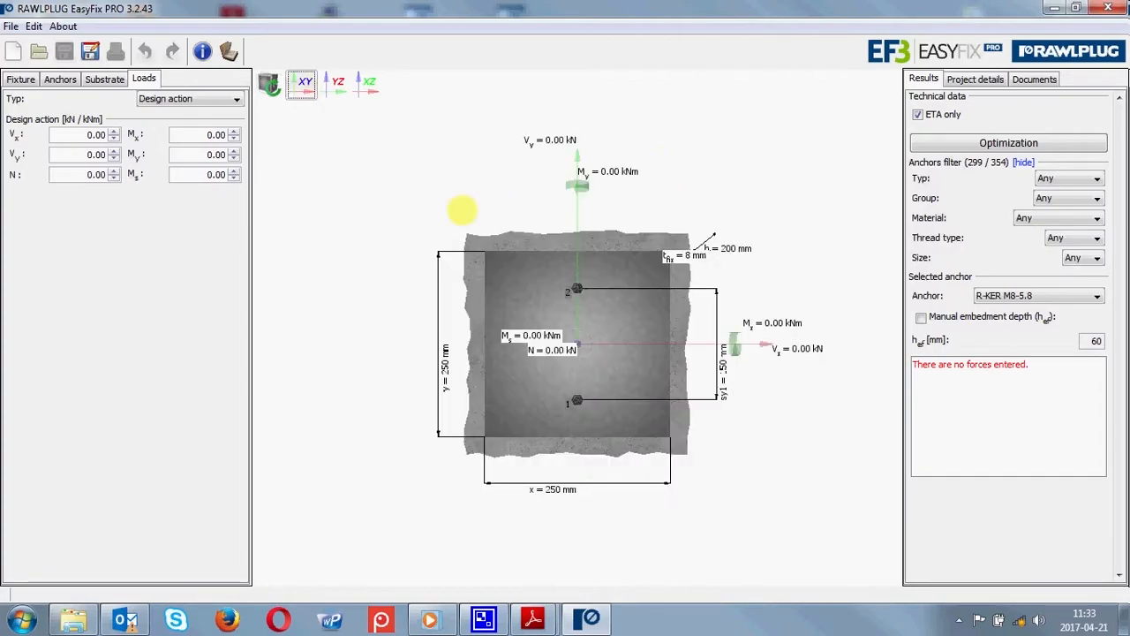
click(336, 81)
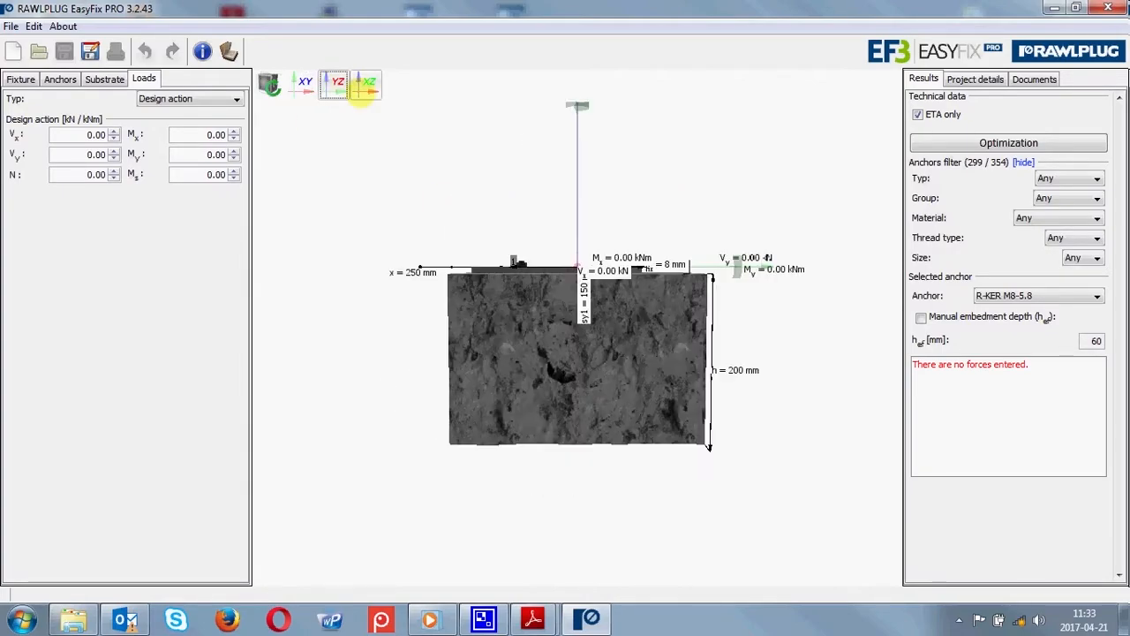
click(365, 83)
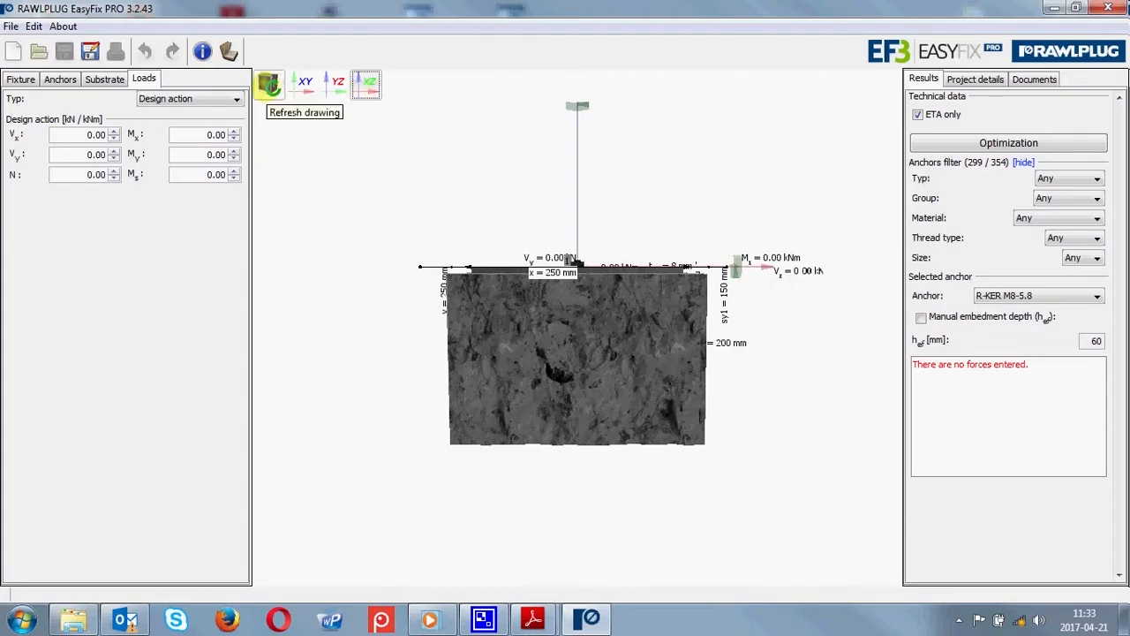
click(270, 84)
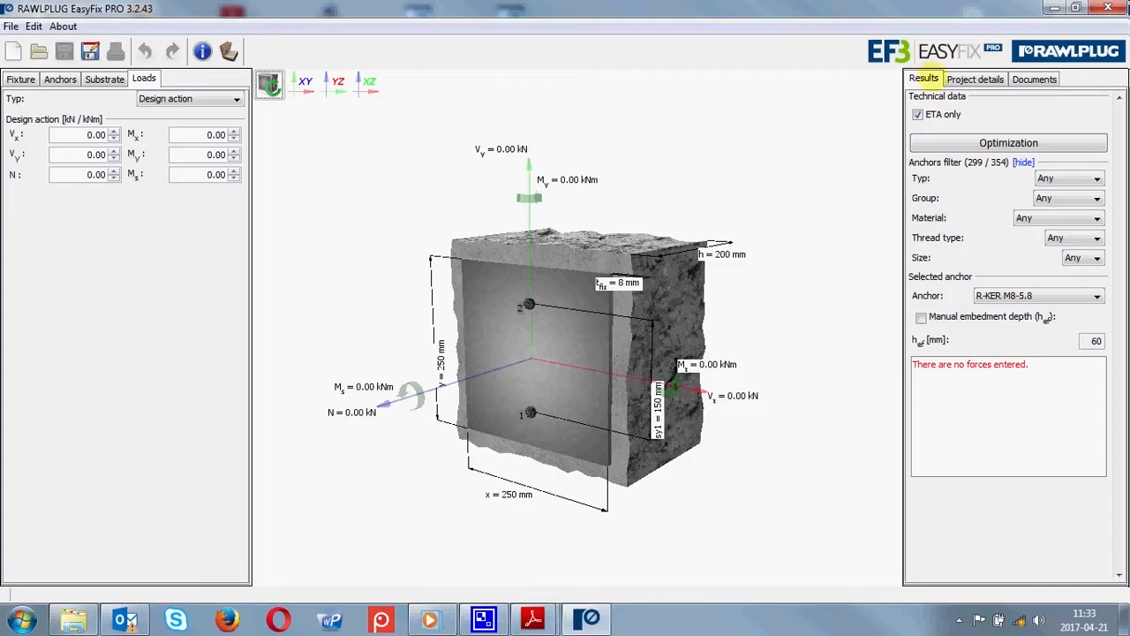
- Look through the project details and the documents available for the selected anchor, and return to the results
click(969, 79)
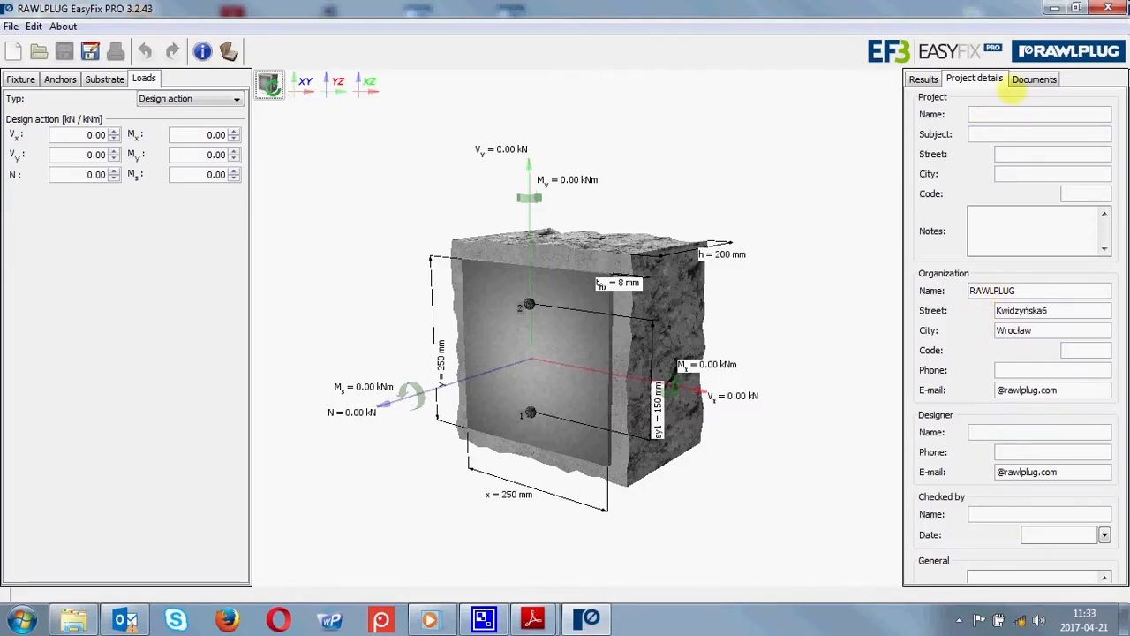
click(1032, 80)
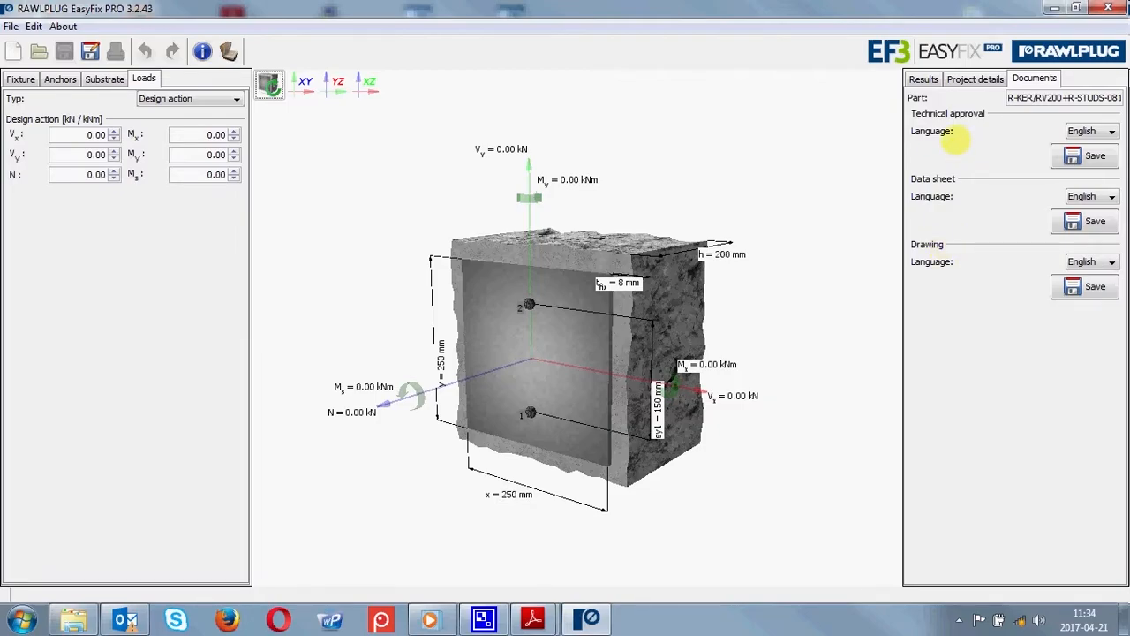
click(923, 78)
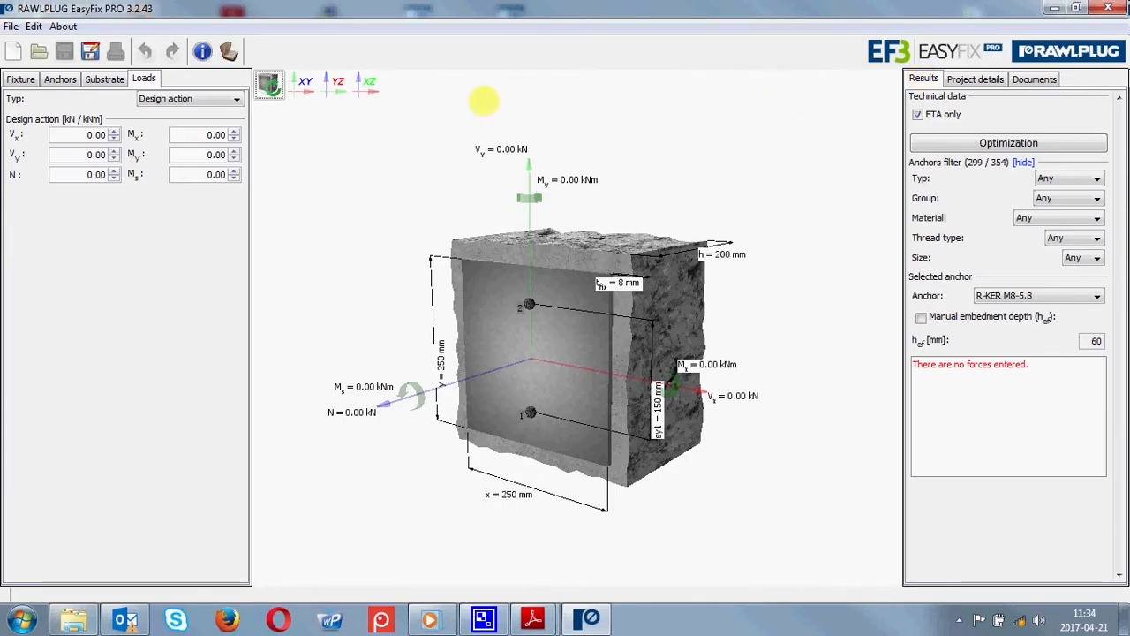
- Keep steel as the fixture material, preview the pentagonal, elliptical and rhombic plate shapes, and return to the rectangular plate
click(19, 79)
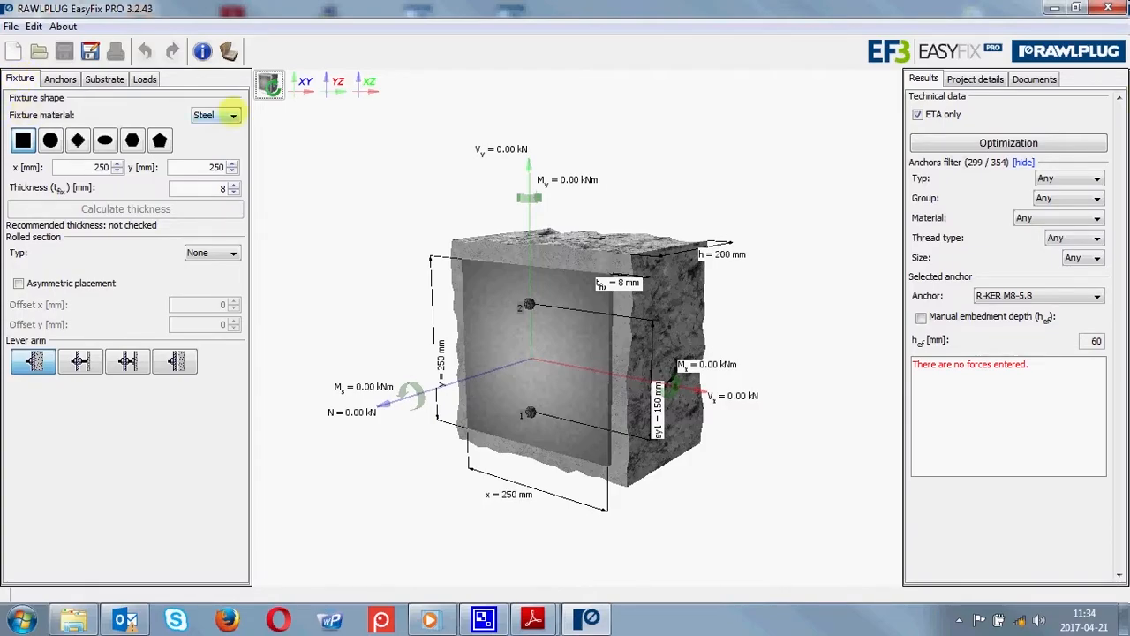
click(230, 115)
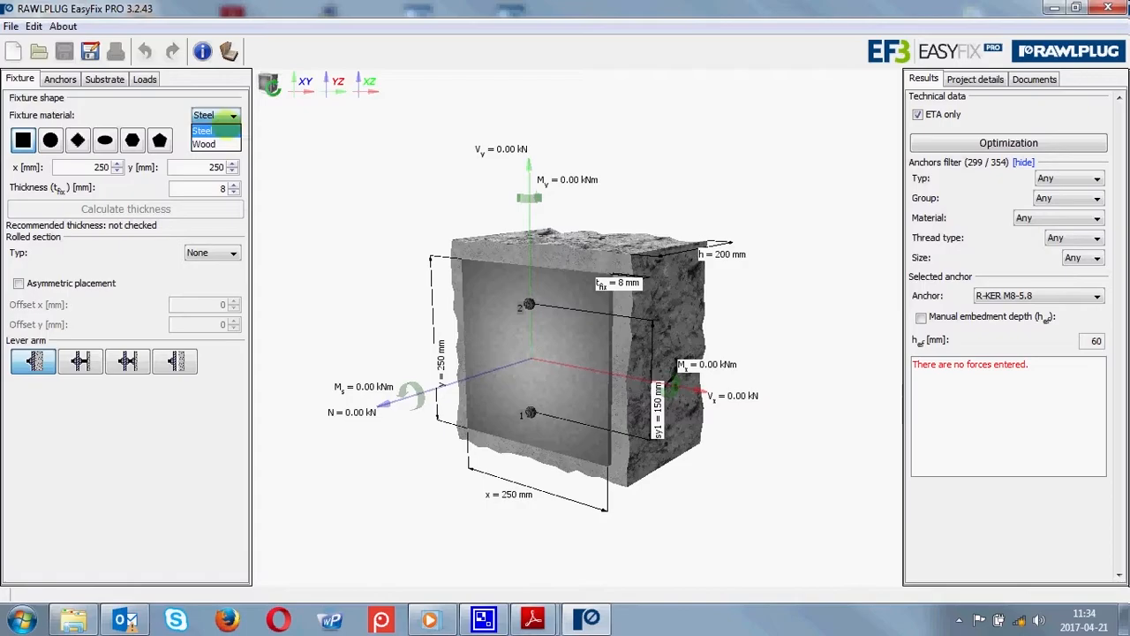
click(226, 131)
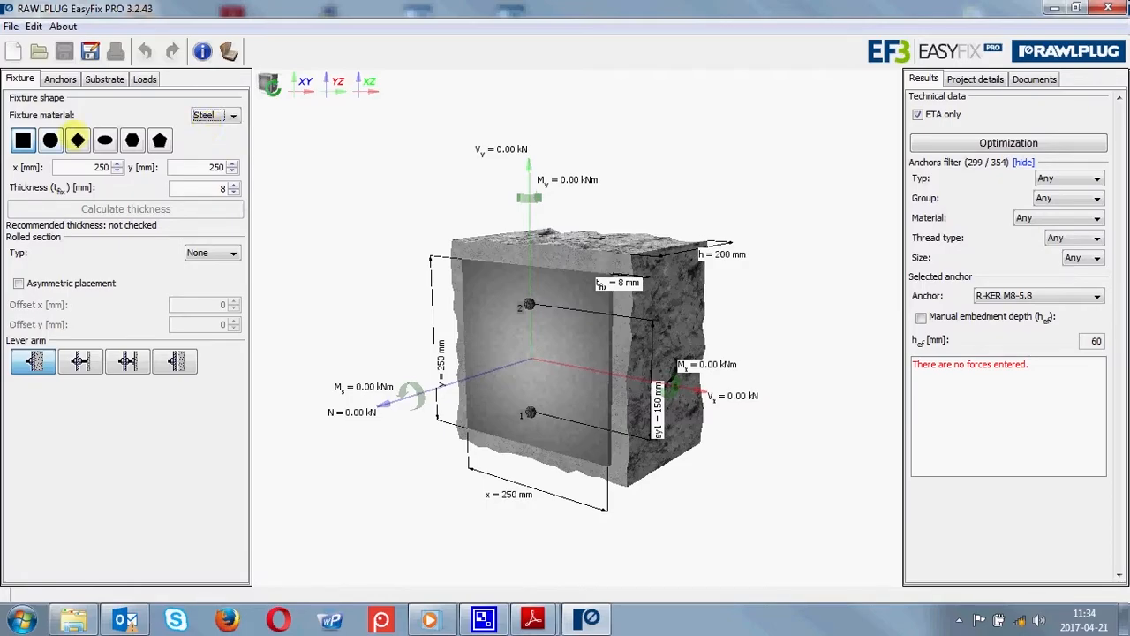
click(160, 140)
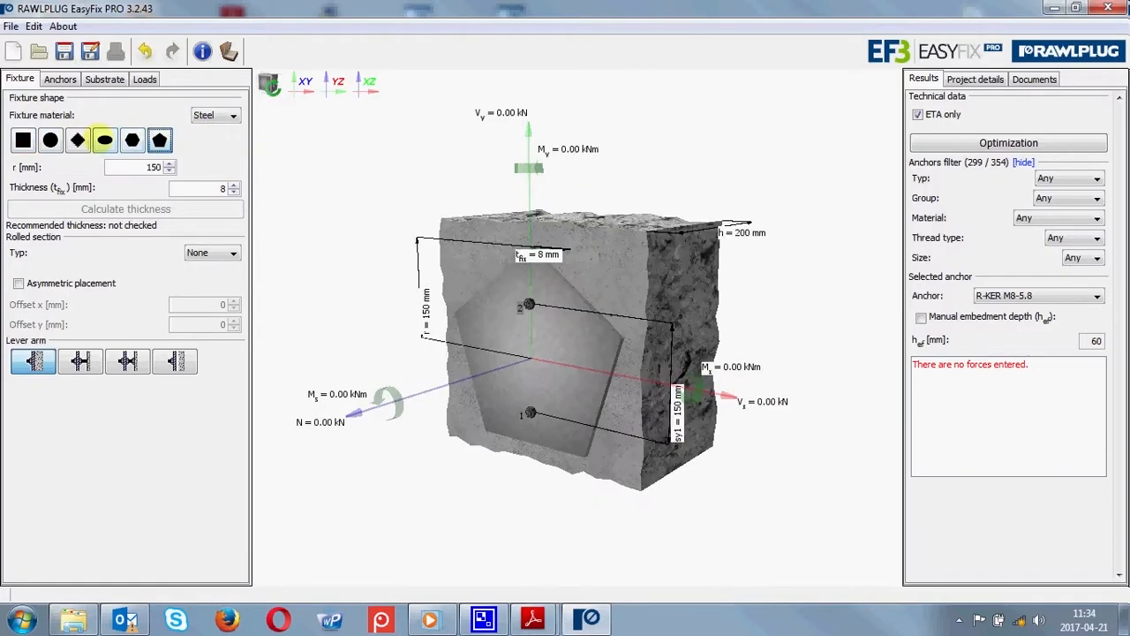
click(104, 140)
click(77, 139)
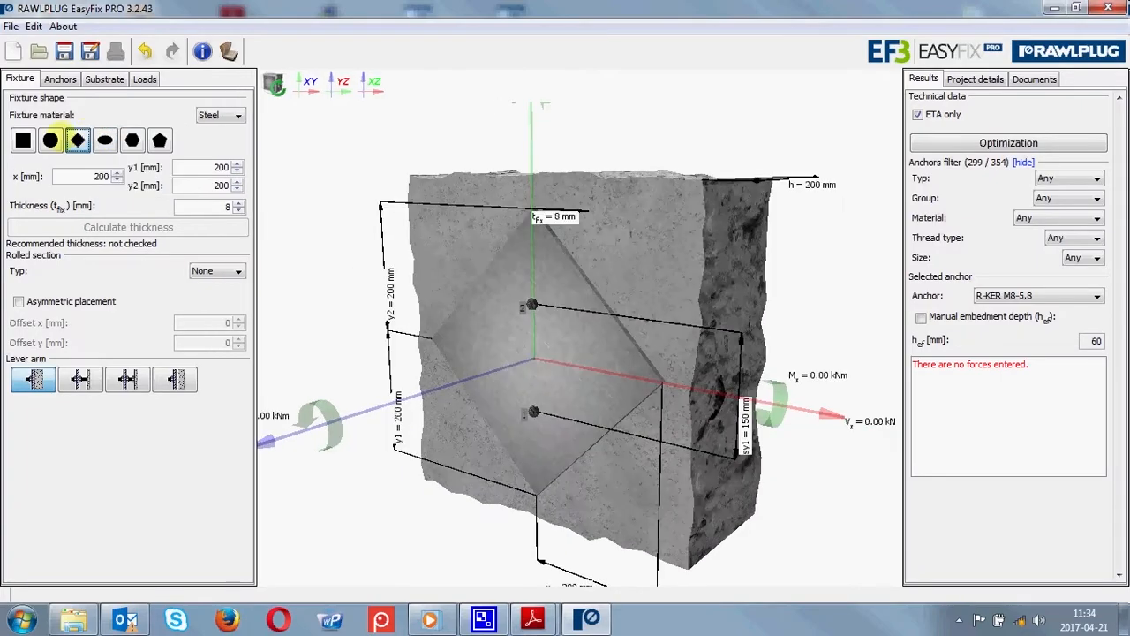
click(23, 138)
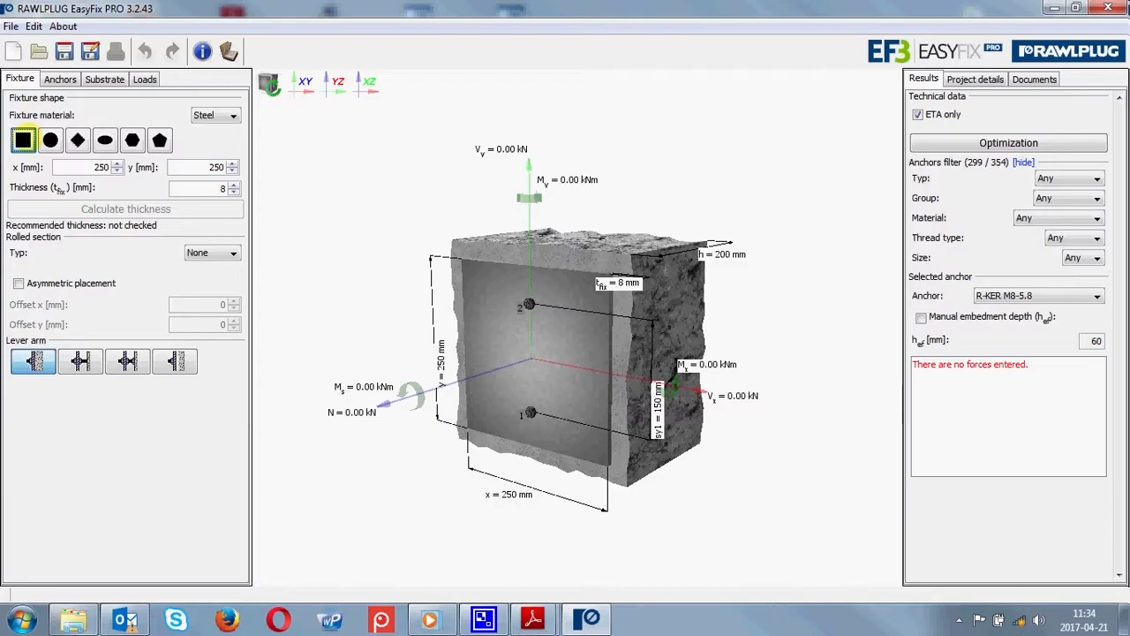
- Set the rectangular plate's x and y dimensions to 600 mm each and refresh the drawing
click(77, 168)
text(600)
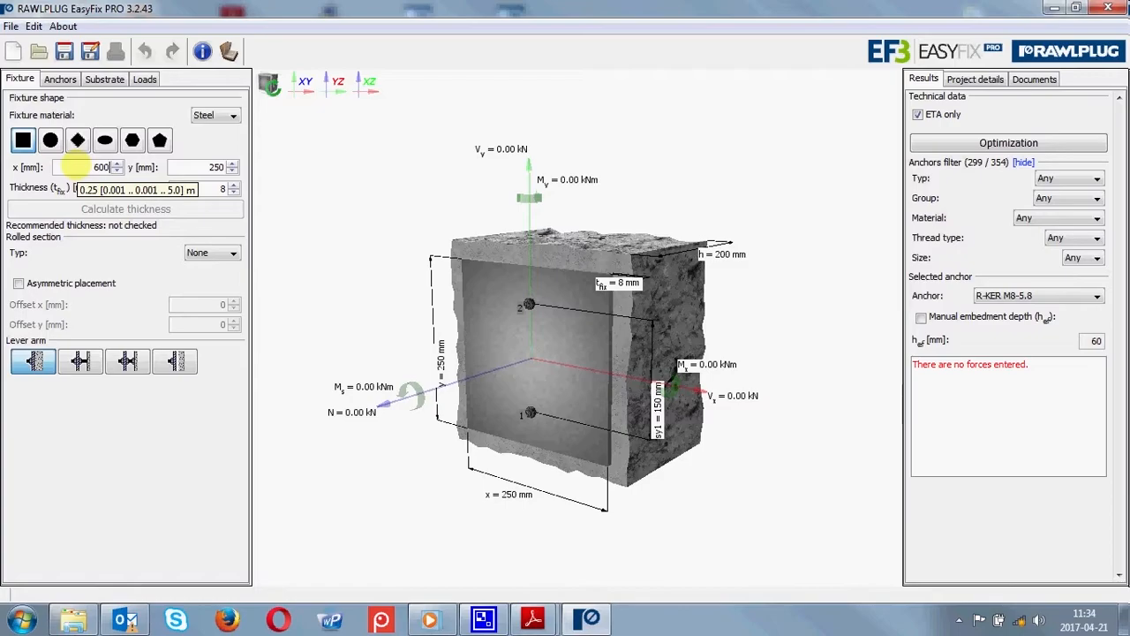
key(Return)
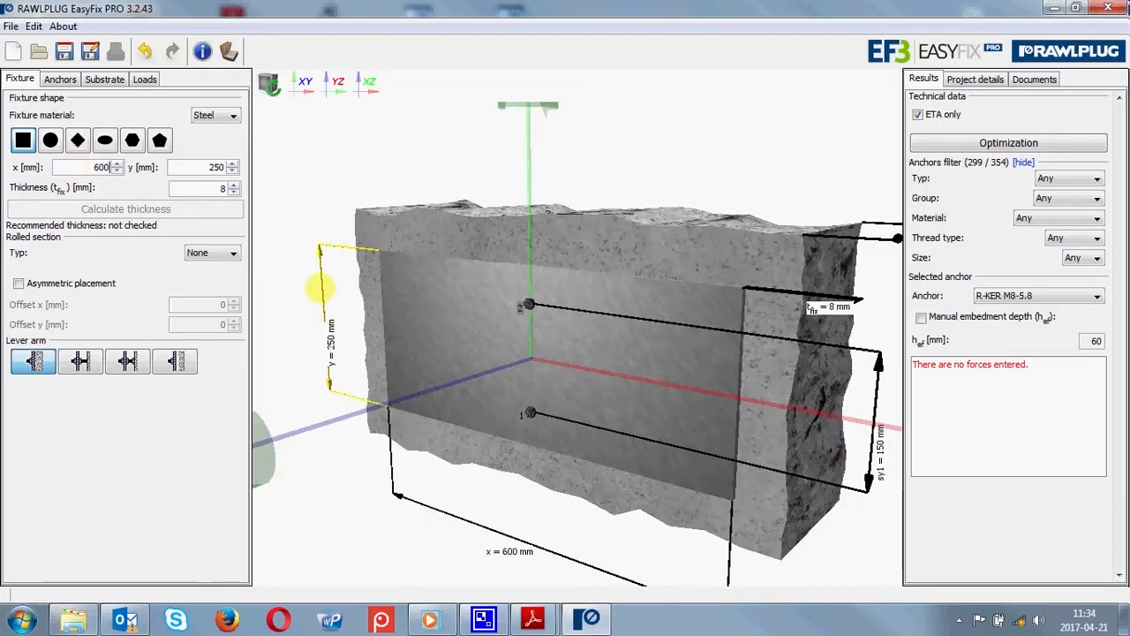
click(321, 281)
text(600)
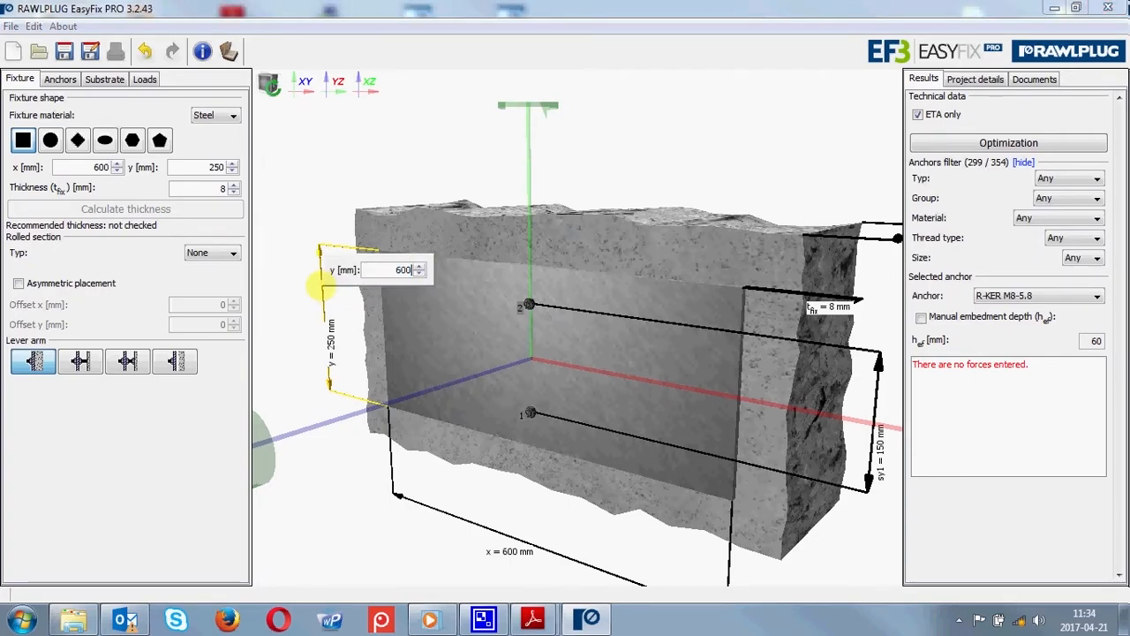
key(Return)
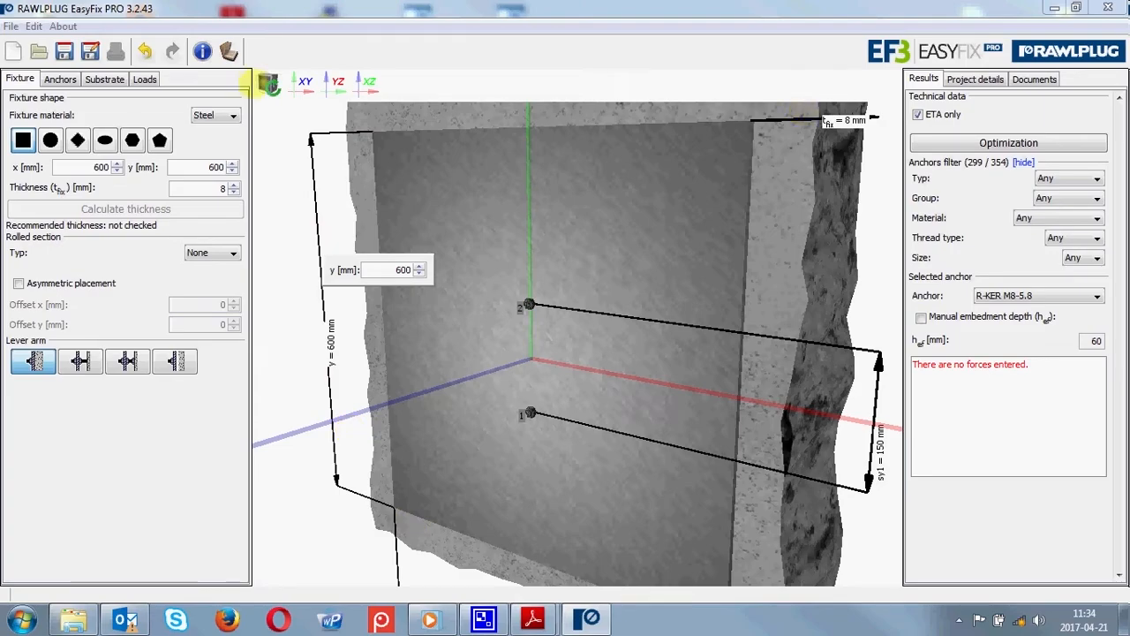
click(271, 84)
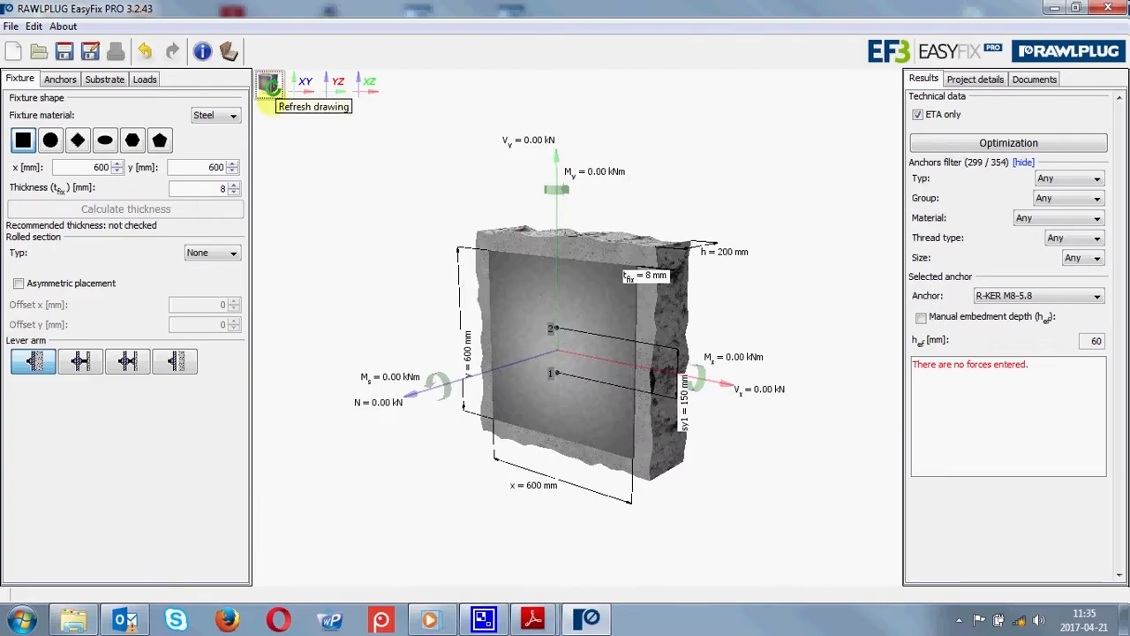
- Set the base plate thickness to 20 mm
double_click(207, 188)
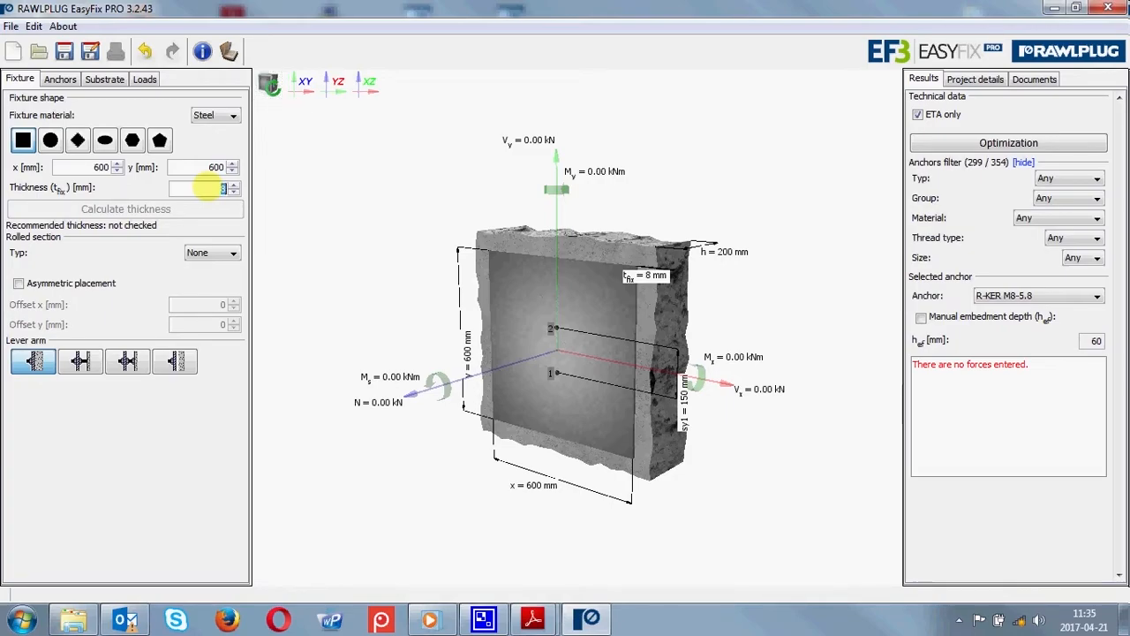
text(20)
key(Return)
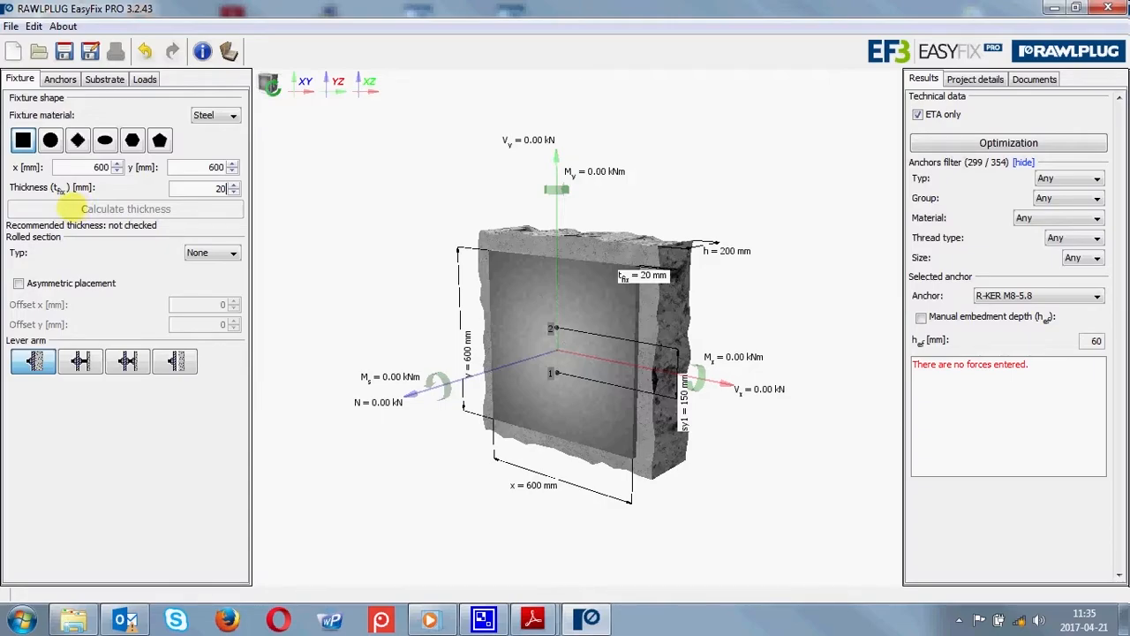
- Add a rolled section of type HEA, size HE 300A, to the base plate
click(229, 253)
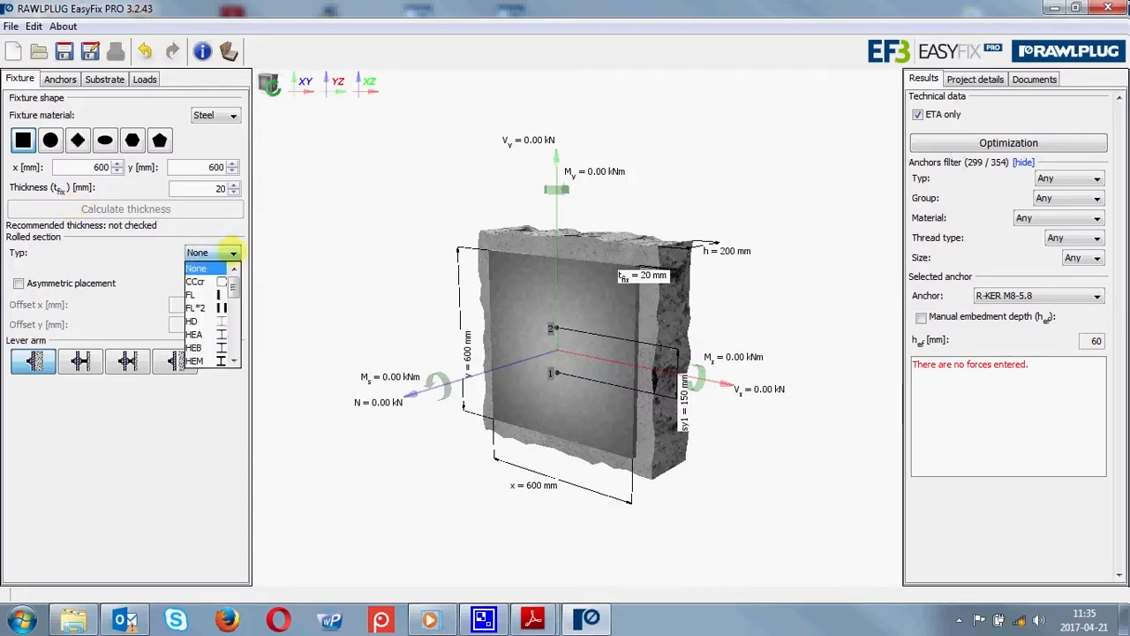
mouse_move(235, 285)
mouse_down()
mouse_move(237, 336)
mouse_move(250, 285)
mouse_up()
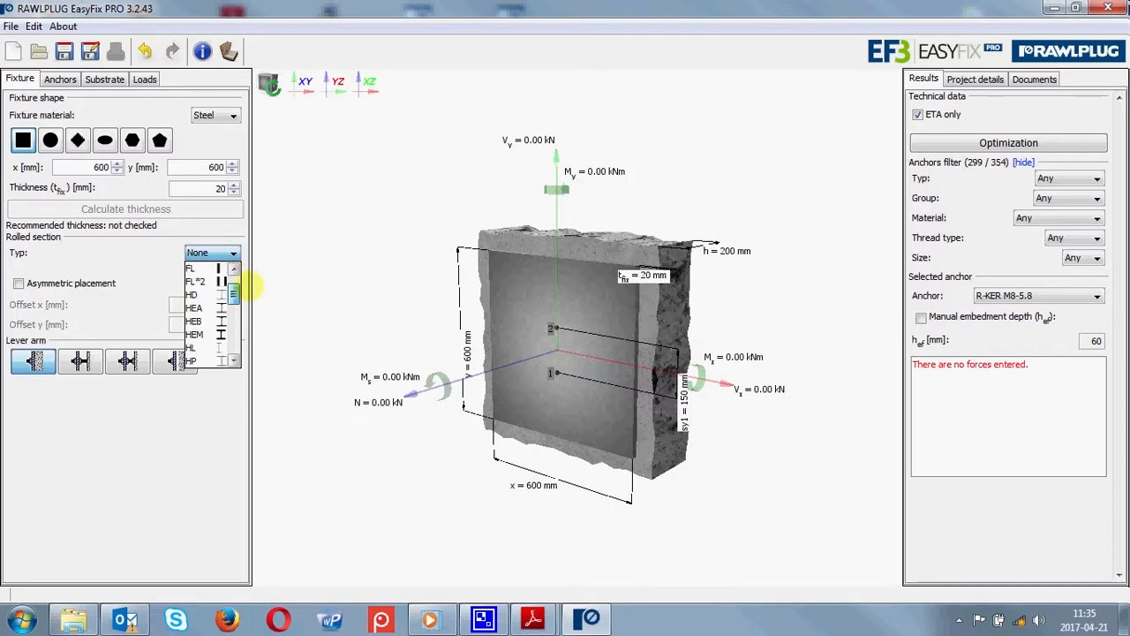
click(193, 307)
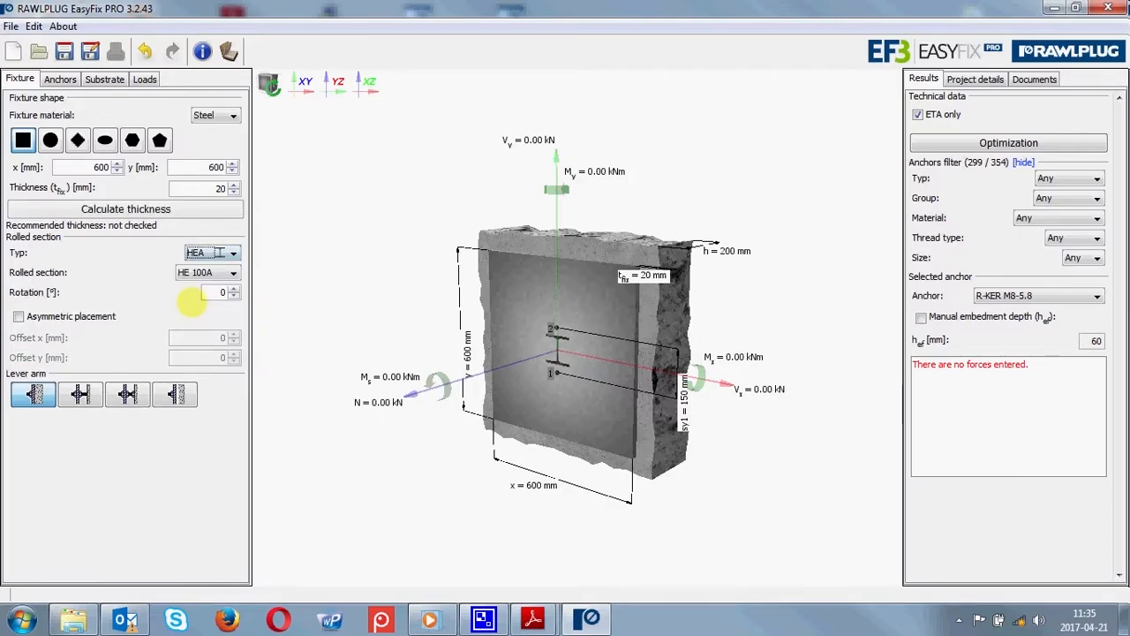
click(234, 272)
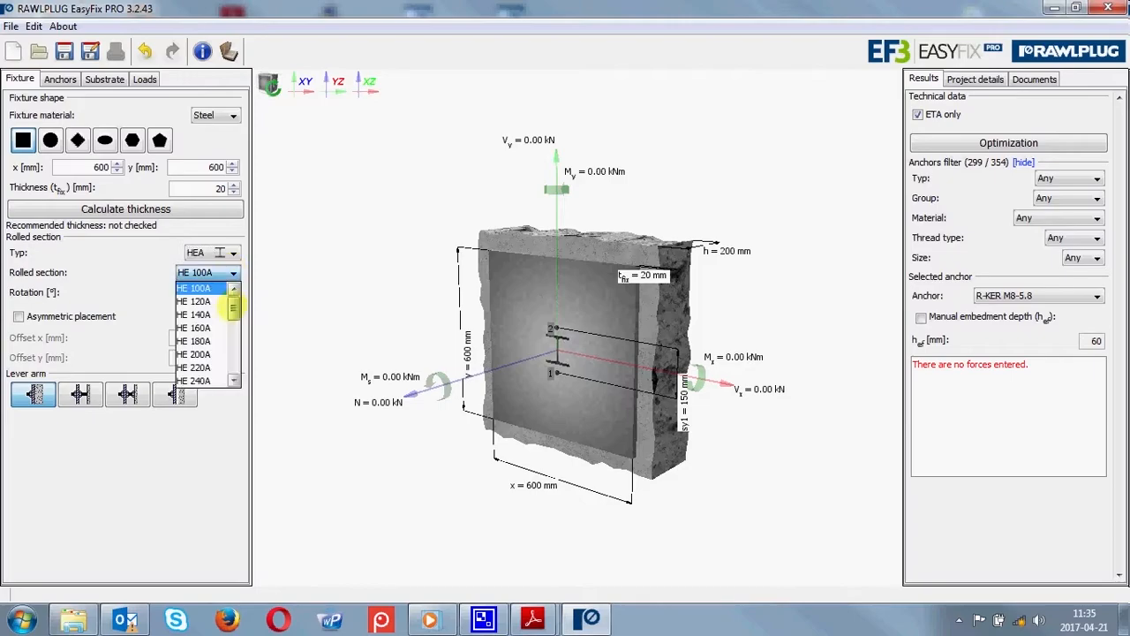
drag(233, 289, 244, 326)
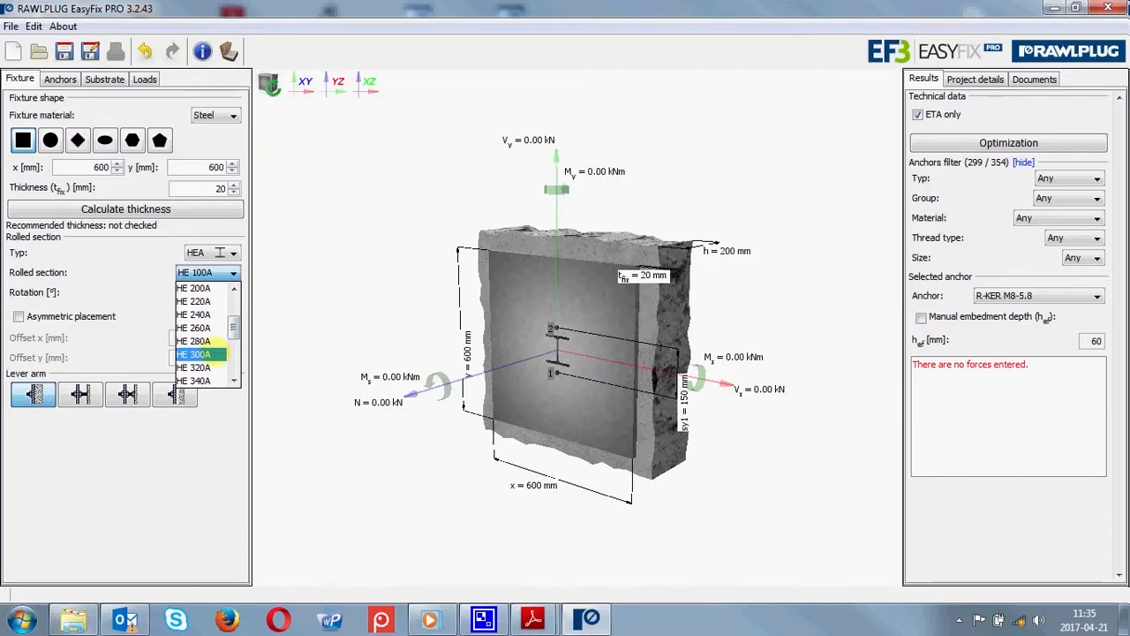
click(215, 351)
- Try a 25° rotation of the HE 300A section and set the rotation back to 0°
click(224, 292)
text(25)
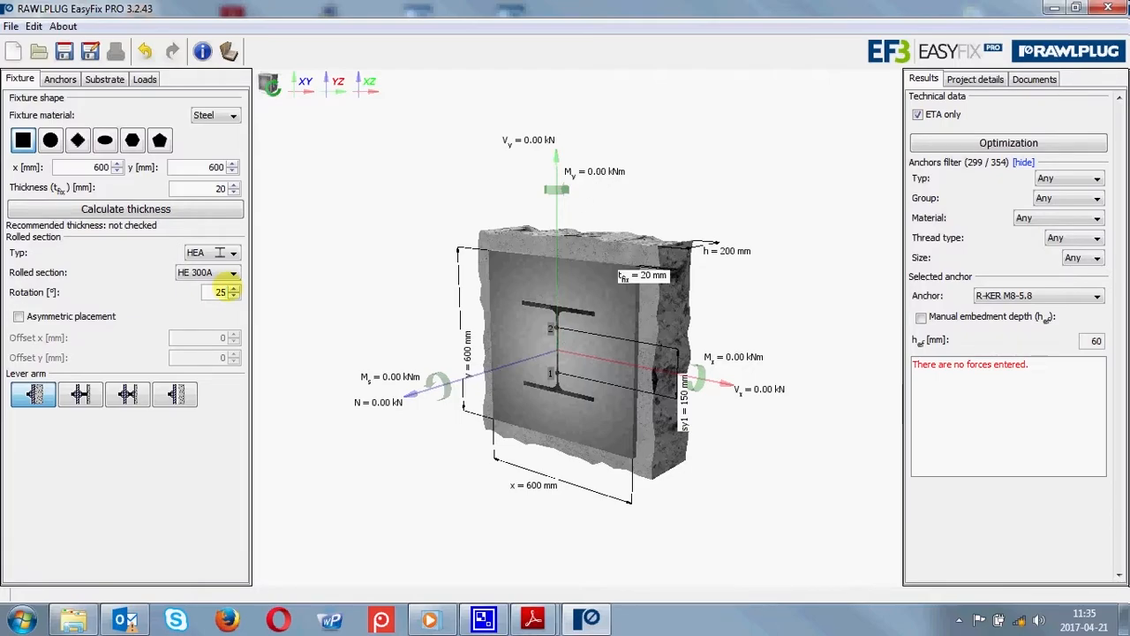
key(Return)
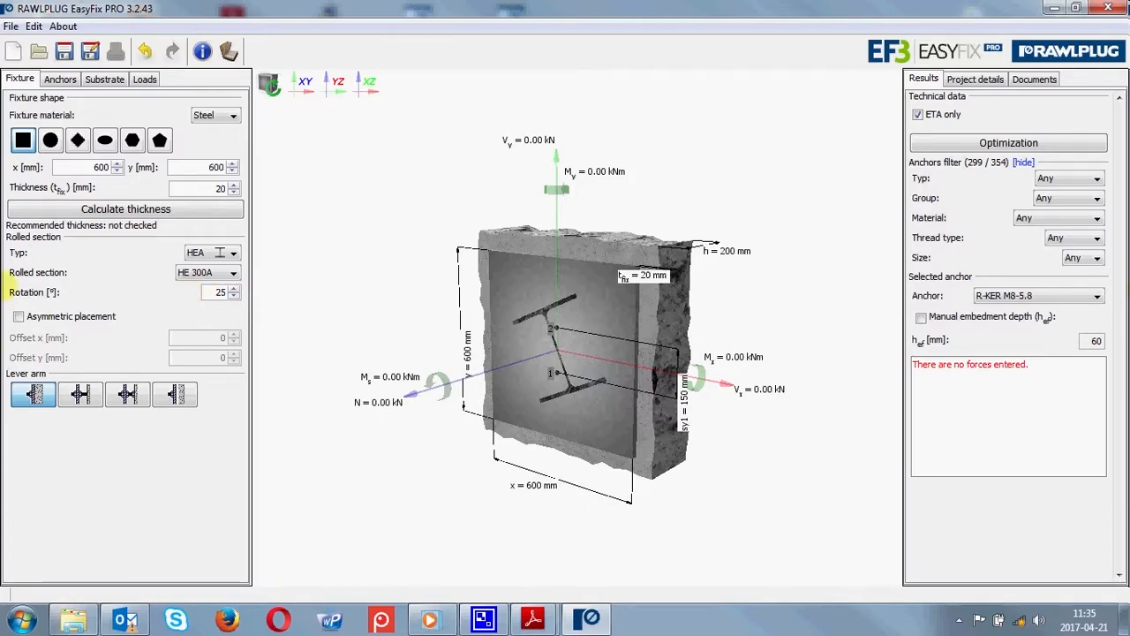
click(233, 291)
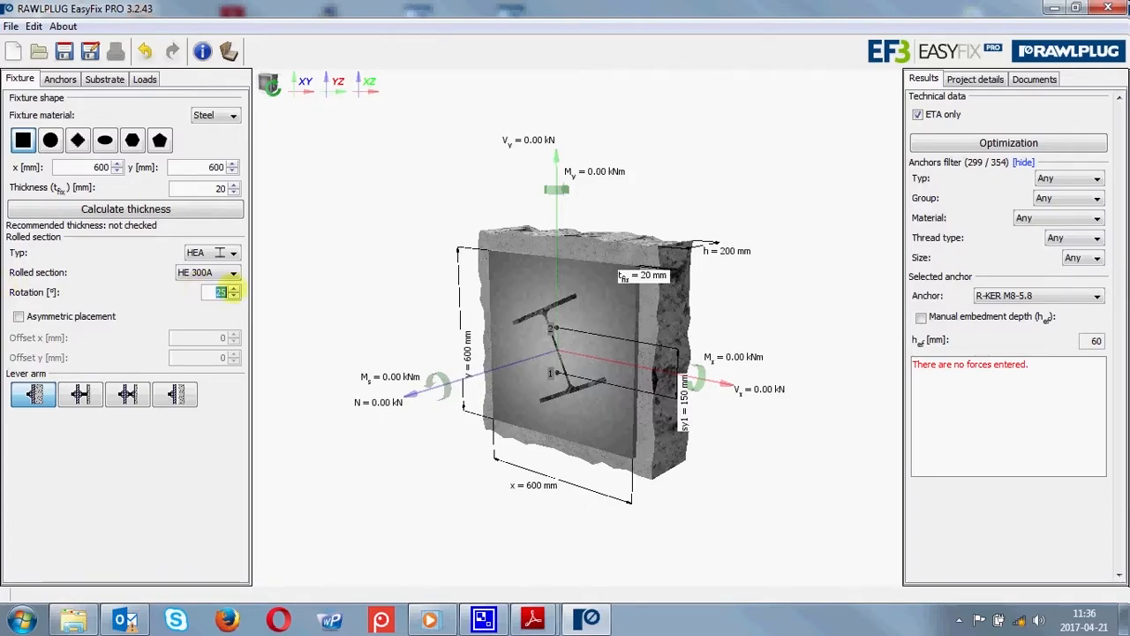
text(0)
key(Return)
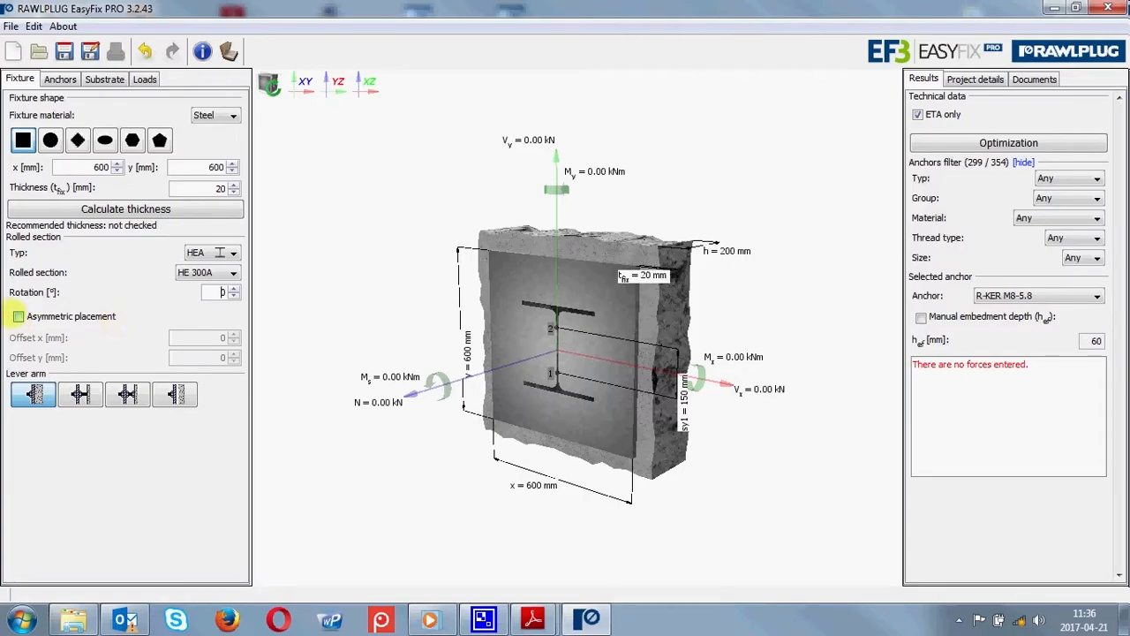
- Try asymmetric placement of the section with offsets of 50 mm in x and 70 mm in y, and turn it off again
click(18, 316)
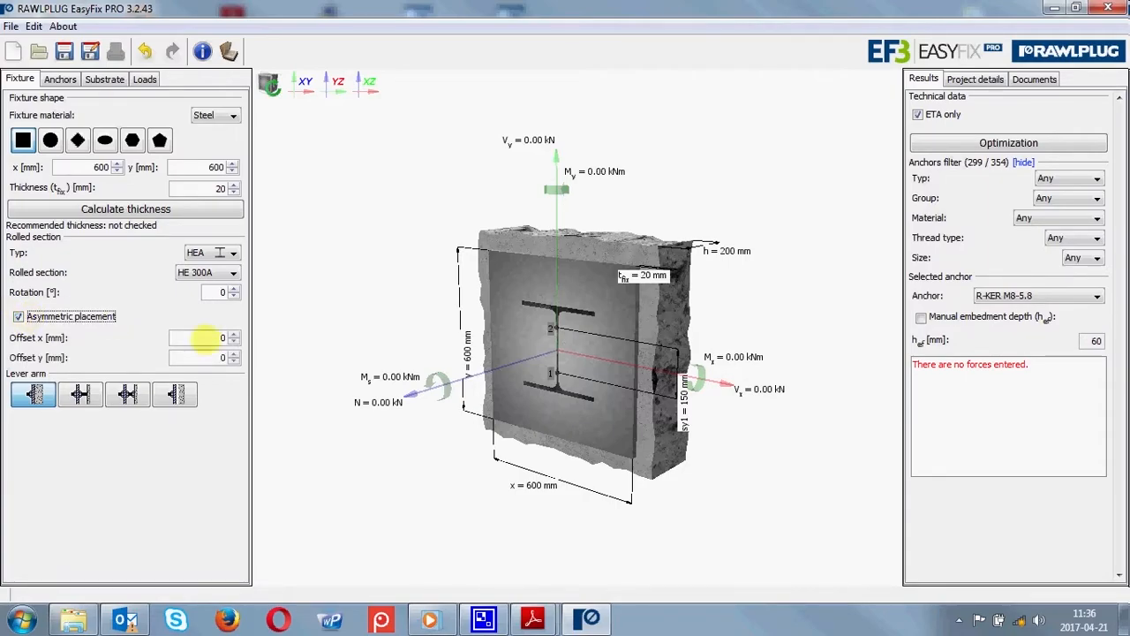
click(203, 337)
text(5)
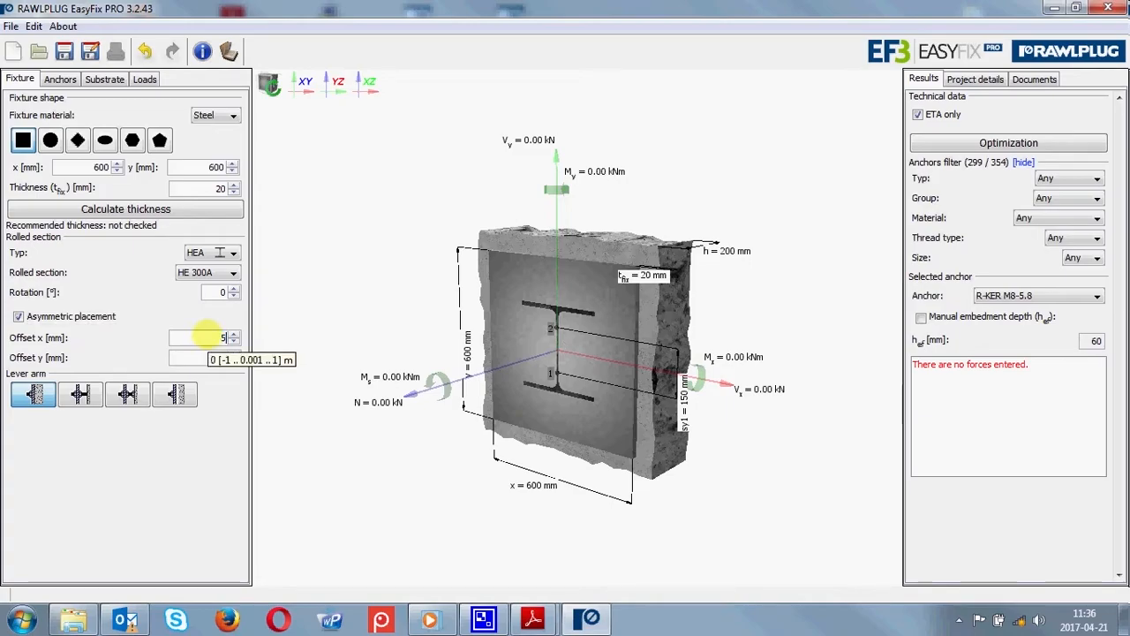
text(0)
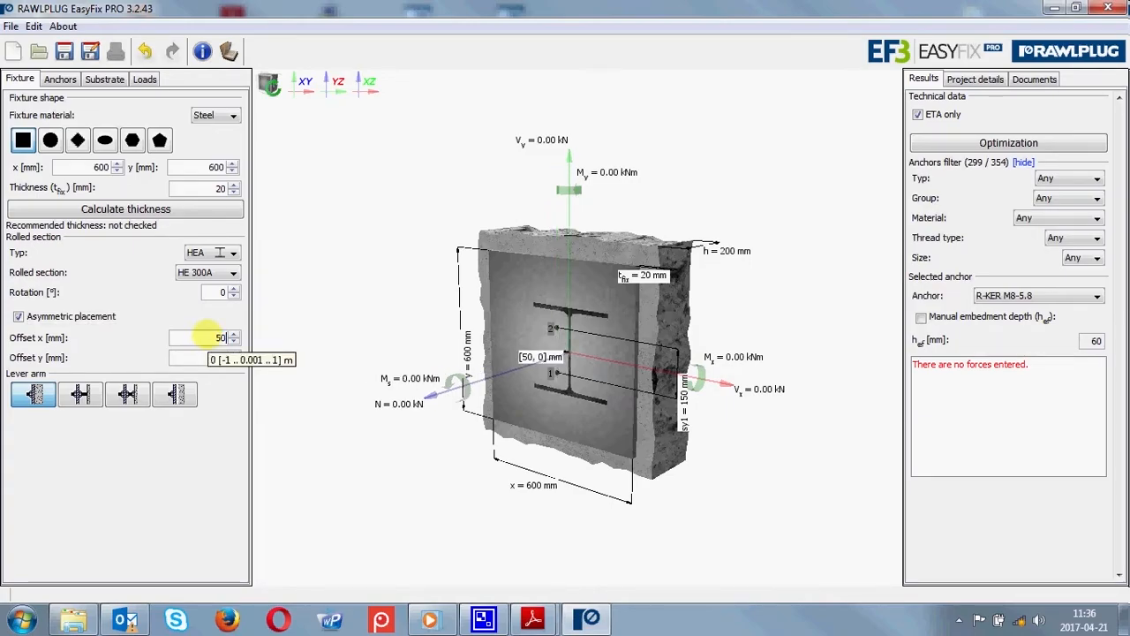
click(218, 356)
text(70)
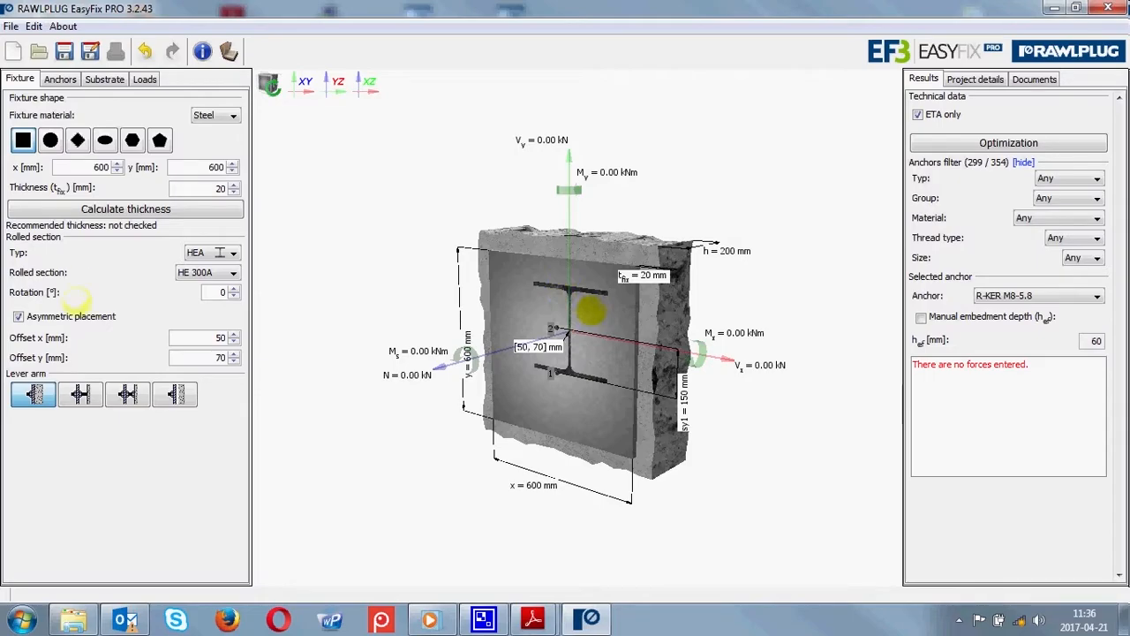
click(17, 316)
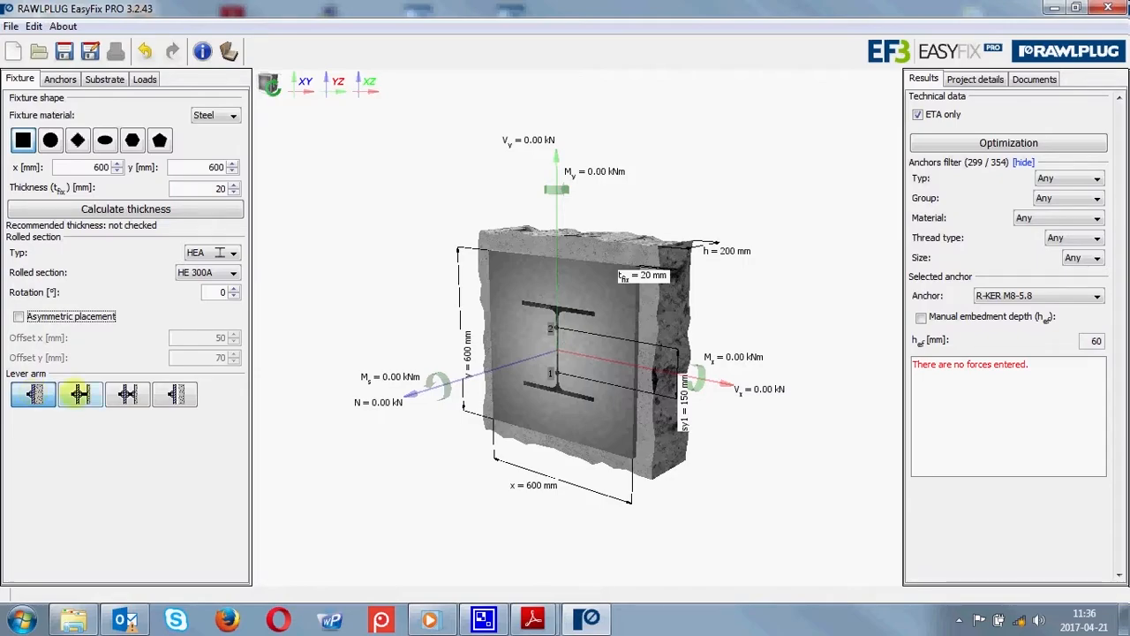
- Preview the two stand-off lever arm options and choose the grout layer with 40 mm thickness and 31 N/mm² compression strength
click(79, 394)
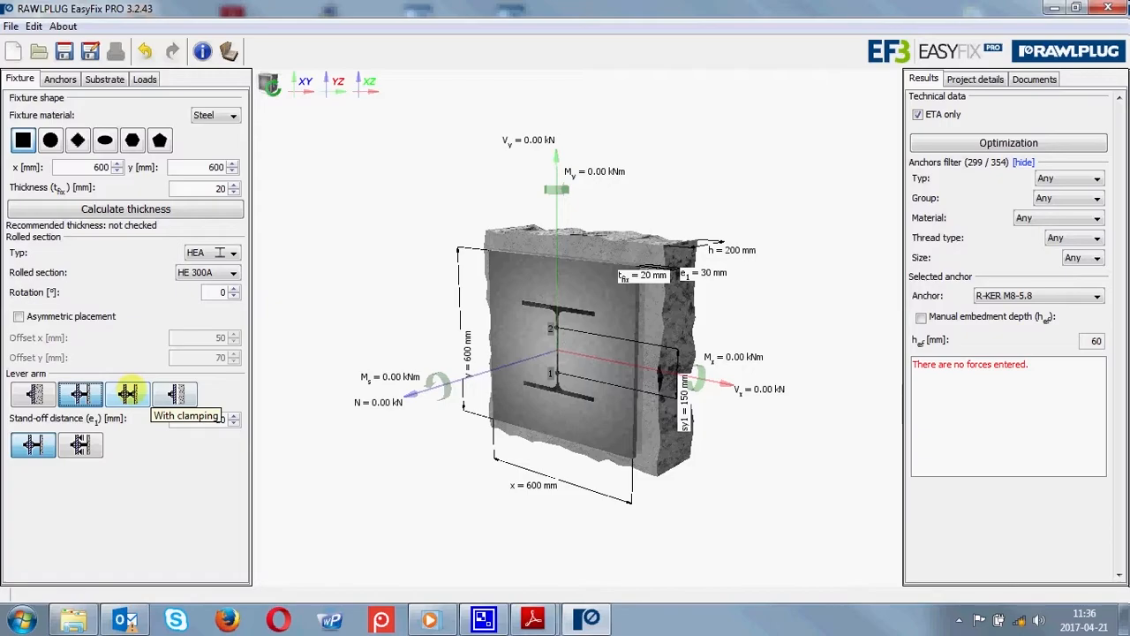
click(128, 391)
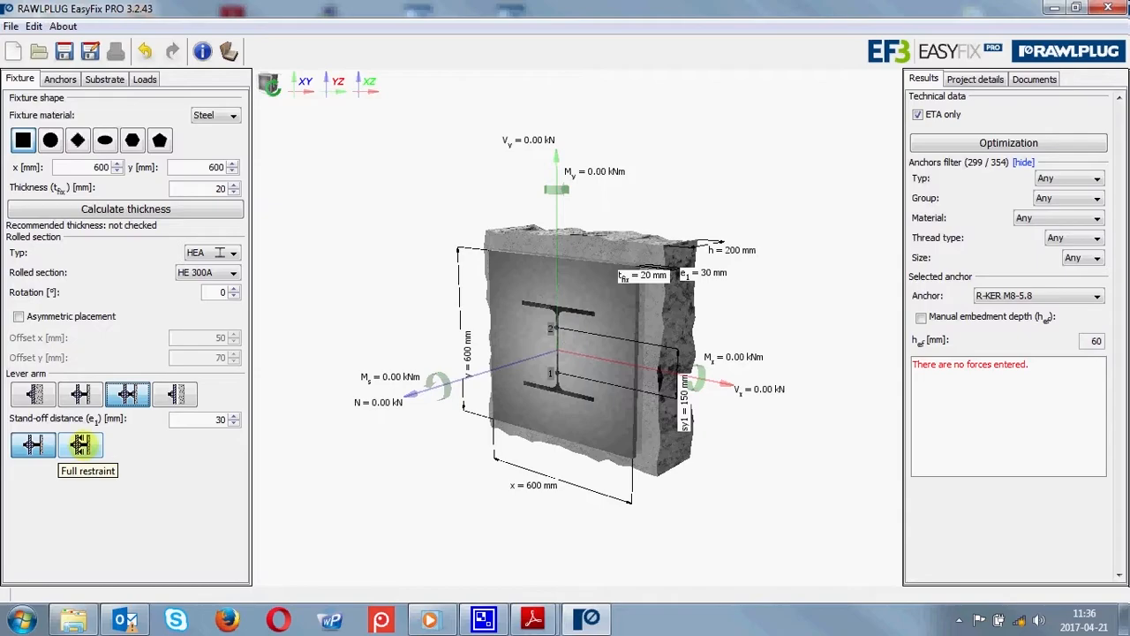
click(165, 394)
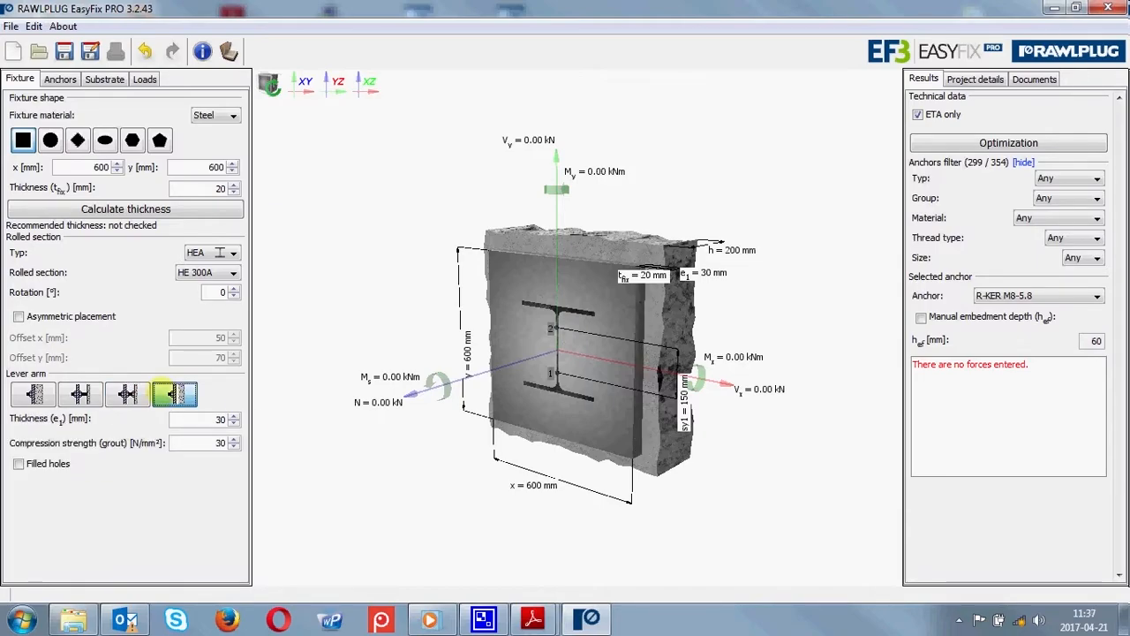
double_click(222, 421)
text(40)
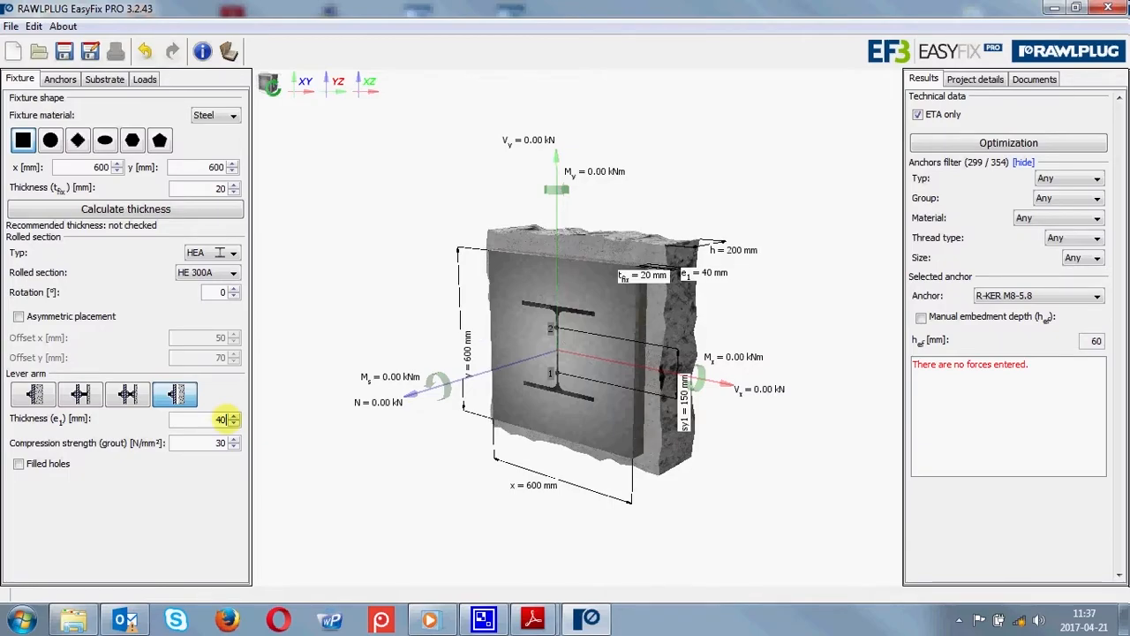
click(233, 439)
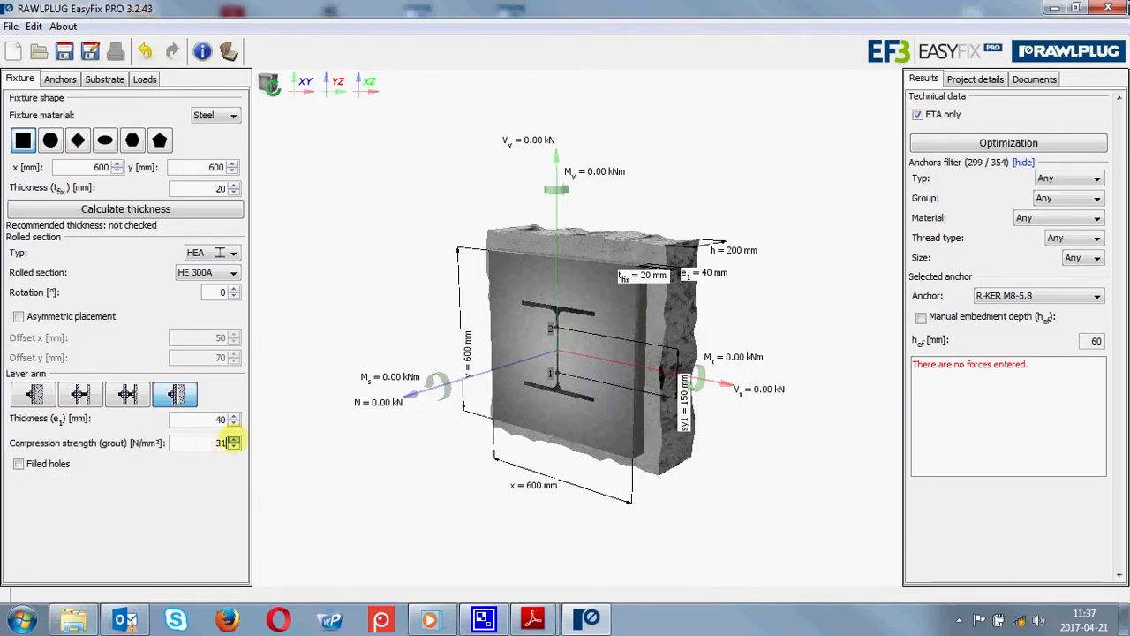
- Try a grout compression strength of 38 N/mm² with filled holes, and set the lever arm to None
click(233, 439)
click(233, 439)
click(233, 439)
click(233, 439)
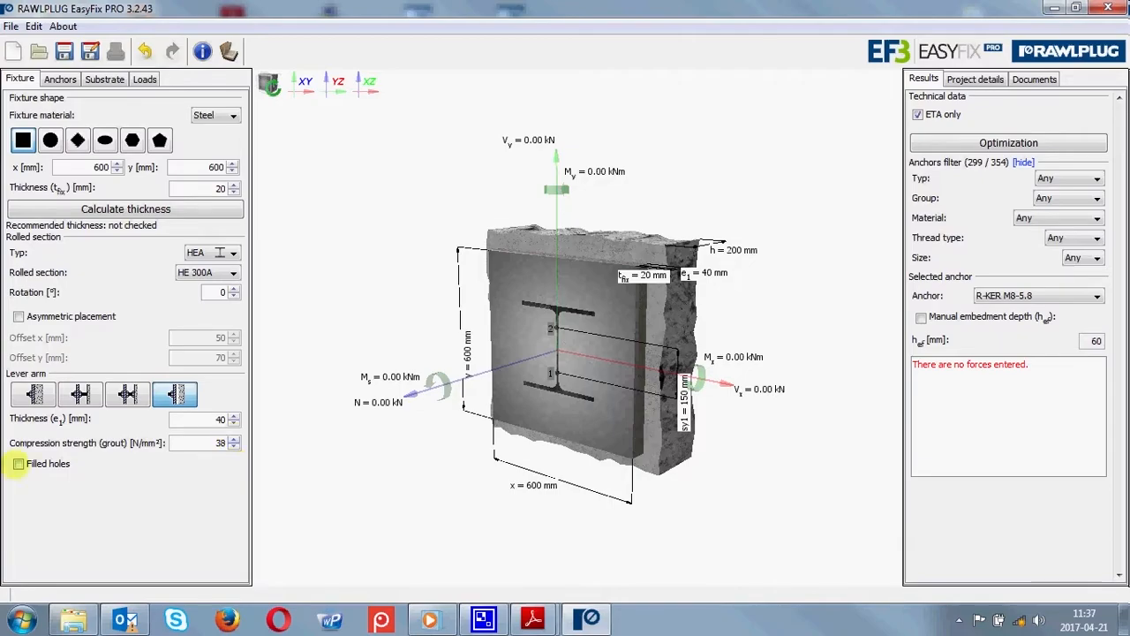
click(18, 463)
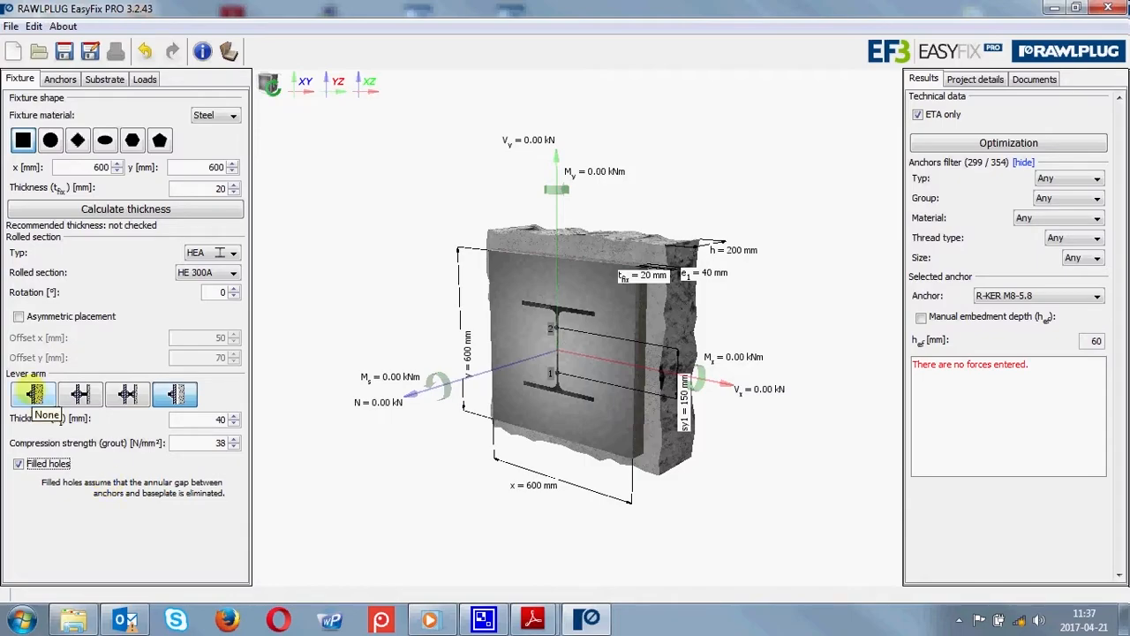
click(33, 394)
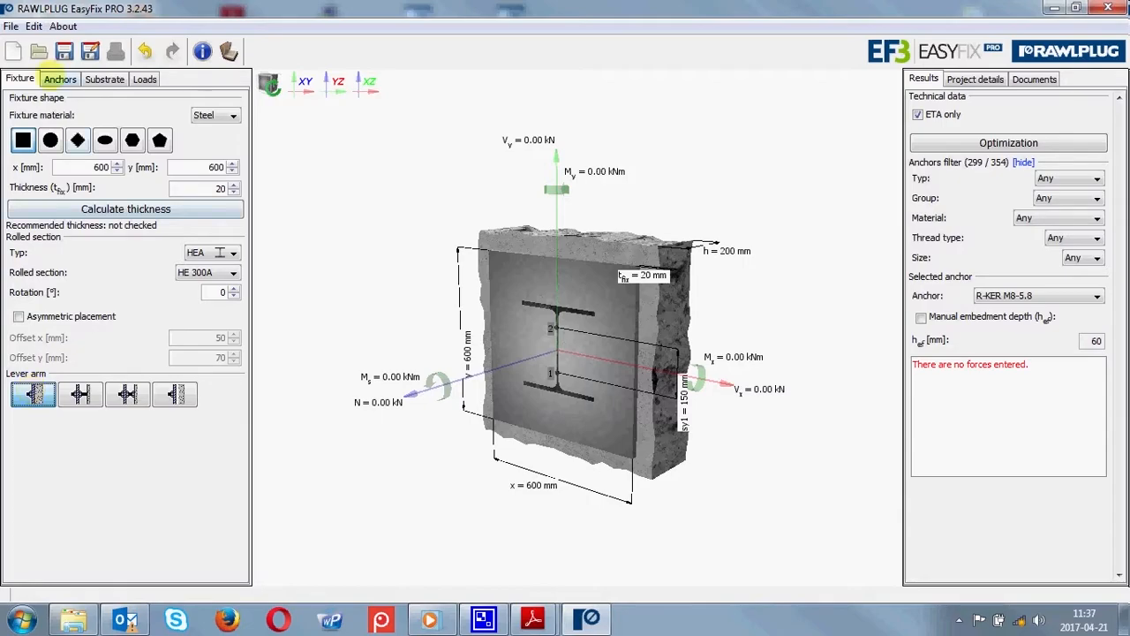
- Try the six-anchor layout with two rows of three, the full n-anchor grid and the circular n-anchor layout
click(55, 76)
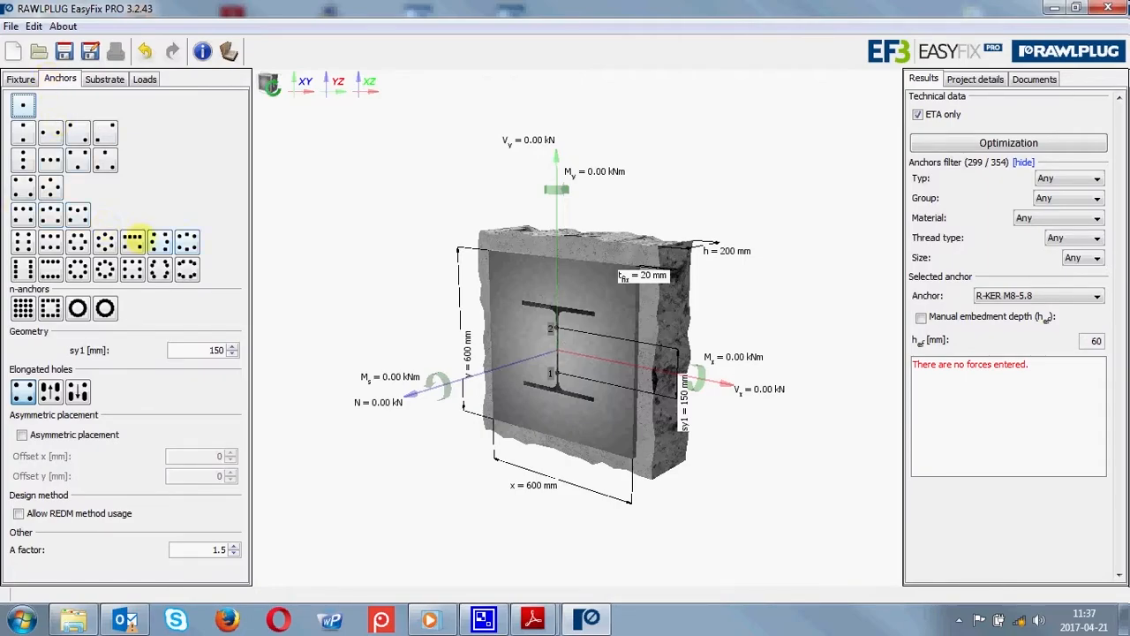
click(49, 242)
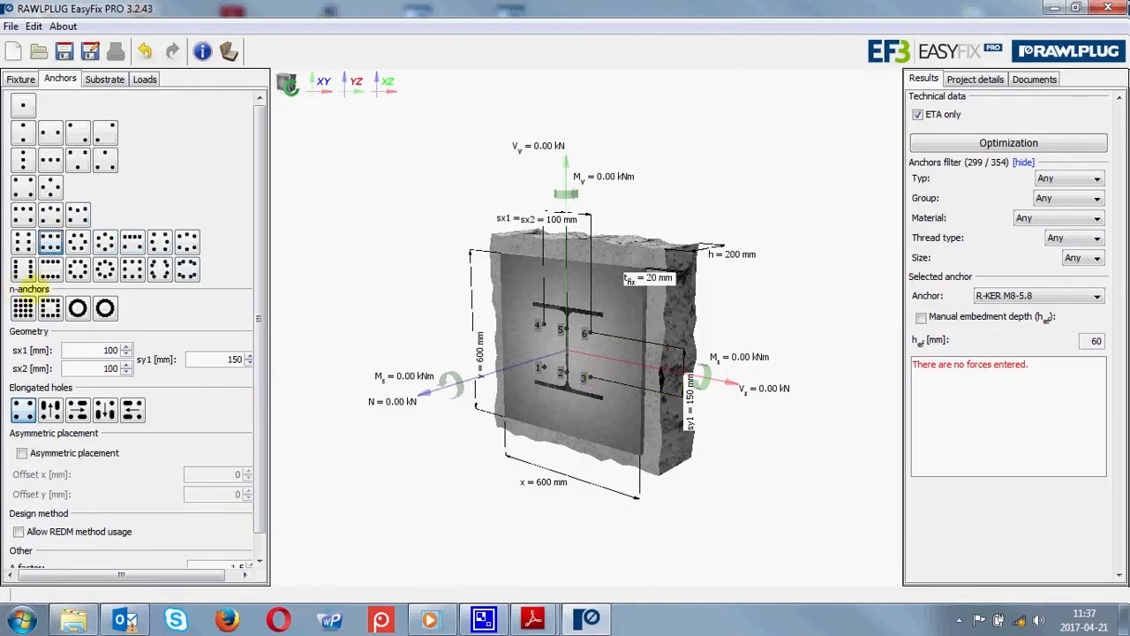
click(23, 307)
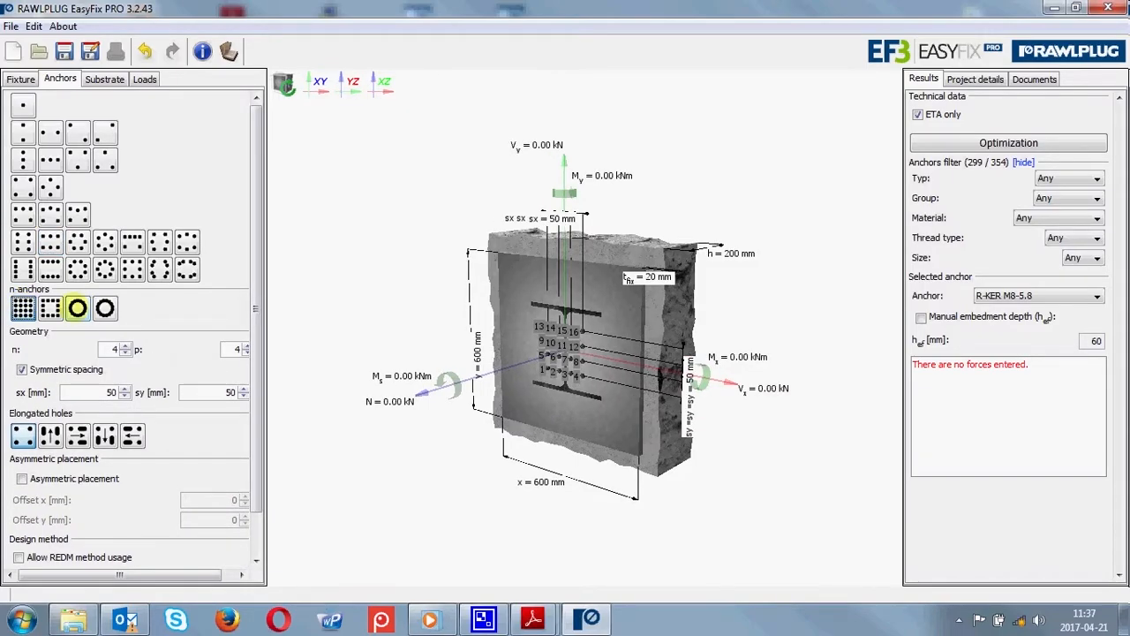
click(77, 307)
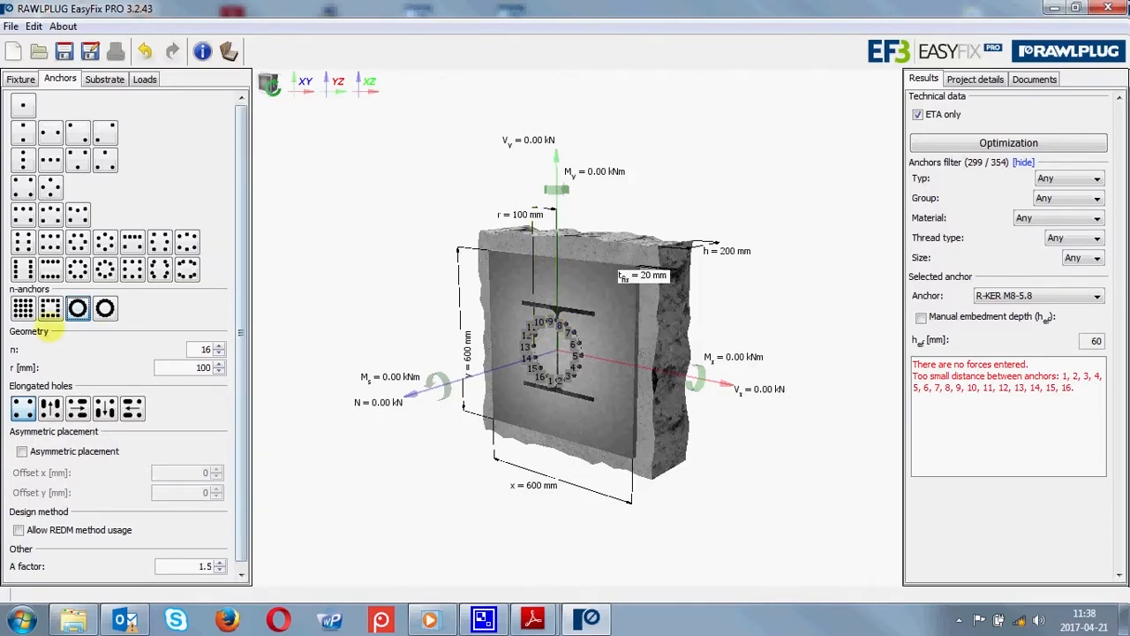
- Try the full n-anchor grid with n = 6 and p = 6, turning symmetric spacing off and on again
click(23, 307)
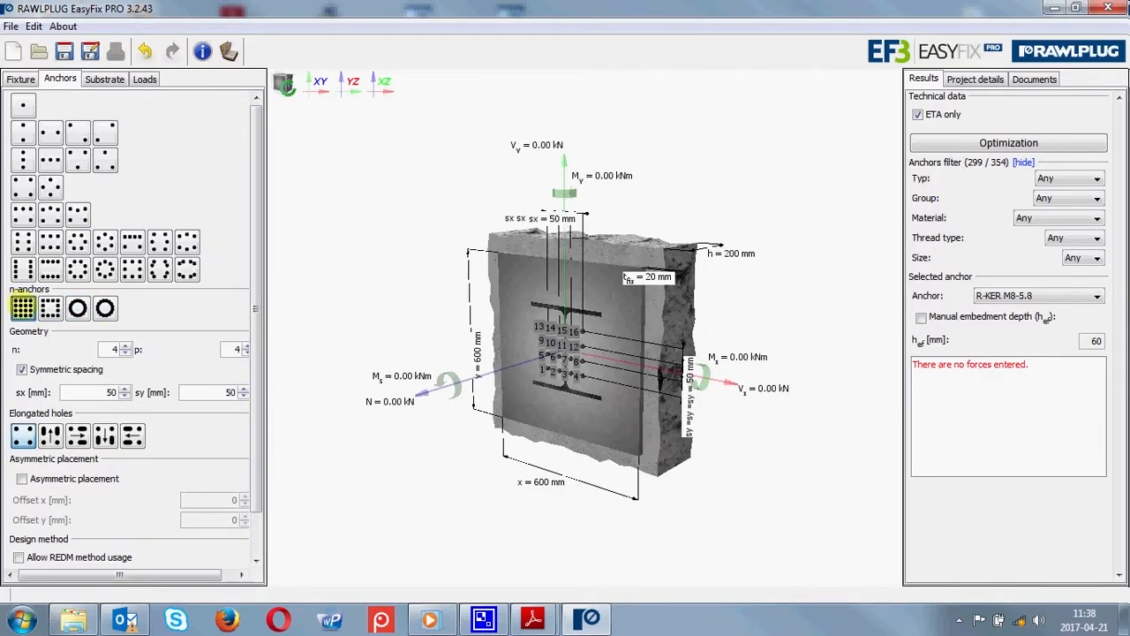
click(125, 345)
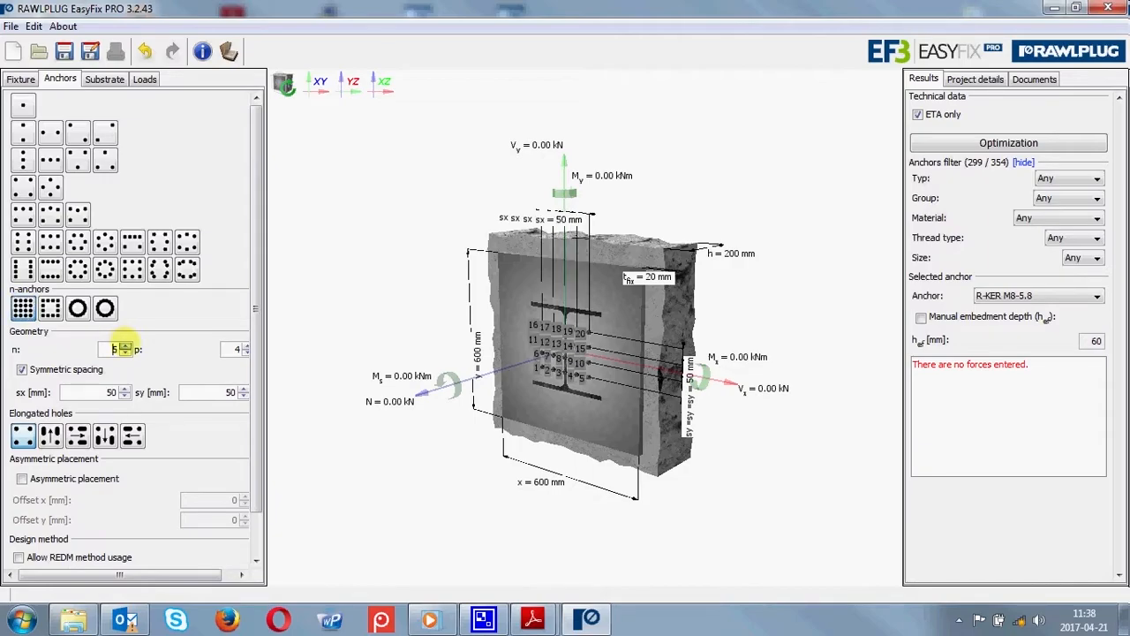
click(126, 346)
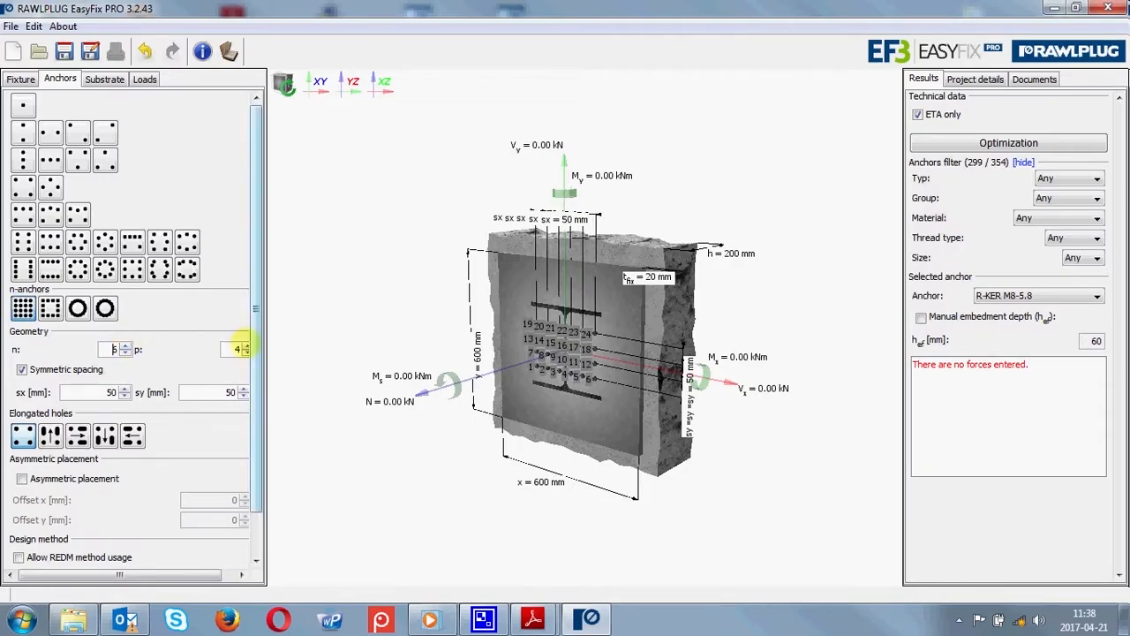
click(241, 348)
click(243, 346)
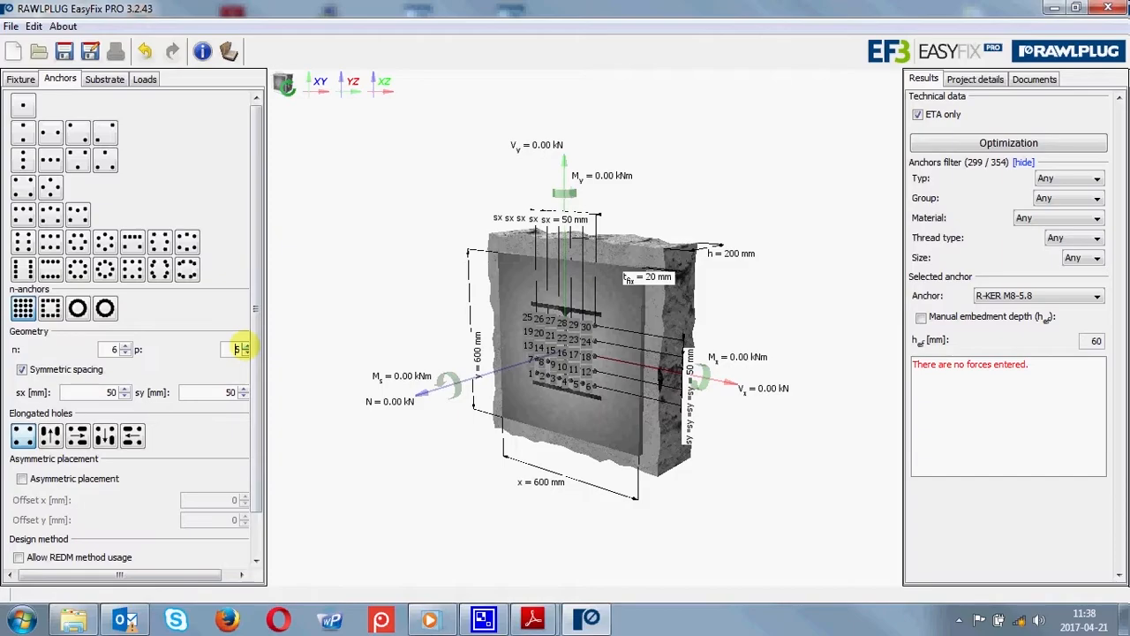
click(243, 346)
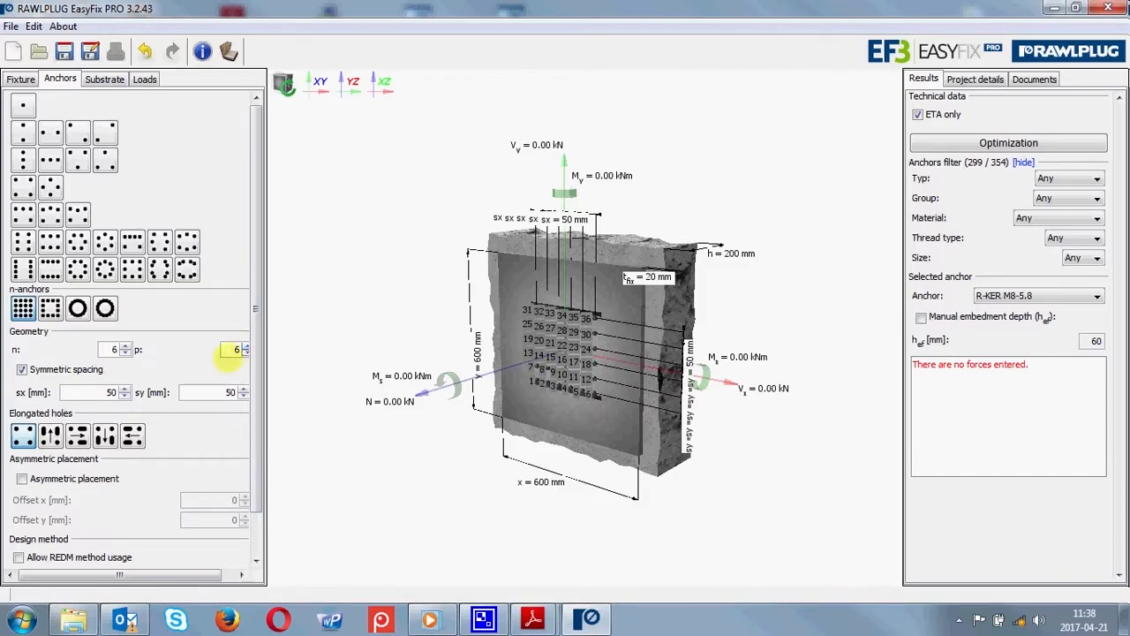
click(21, 370)
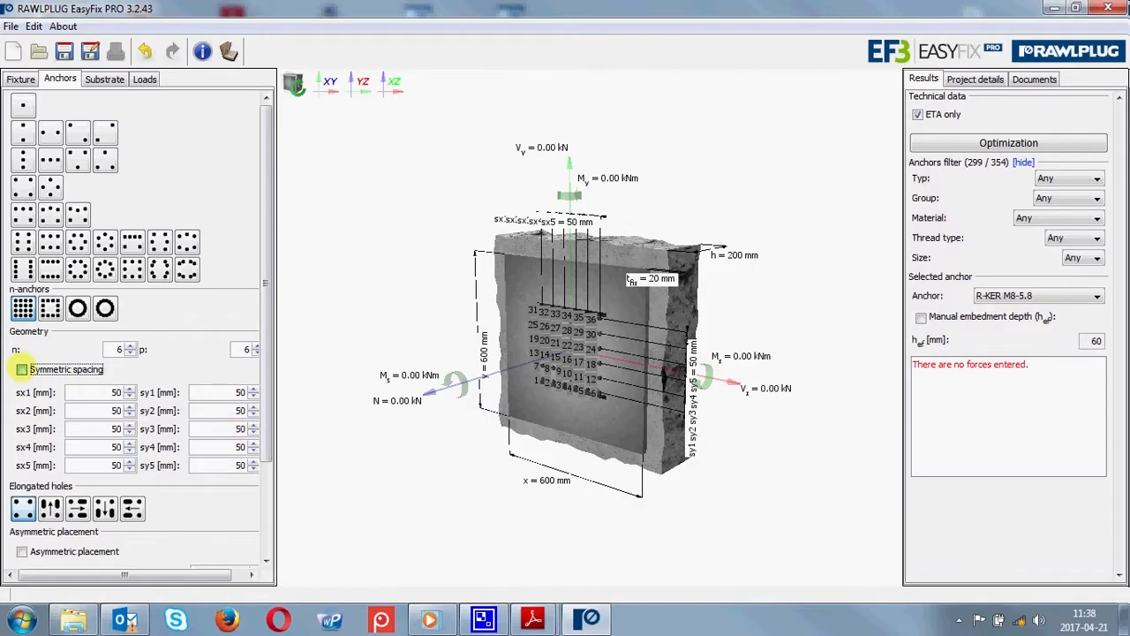
click(21, 369)
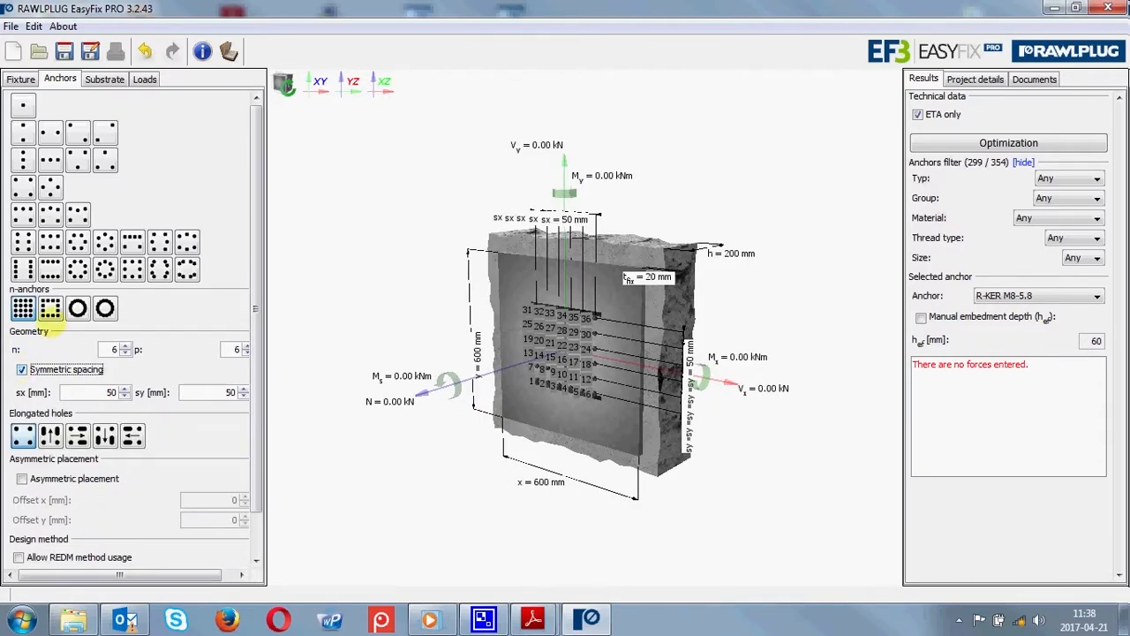
- Choose the six-anchor layout with two rows of three, setting sx1 and sx2 to 240 mm and sy1 to 460 mm
click(50, 242)
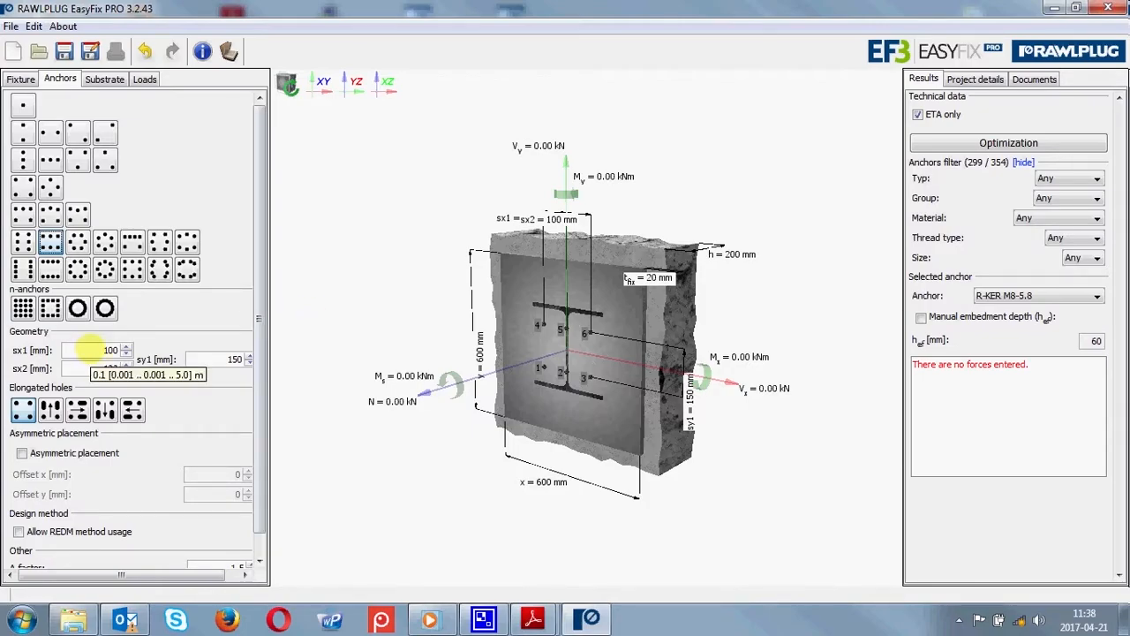
double_click(94, 351)
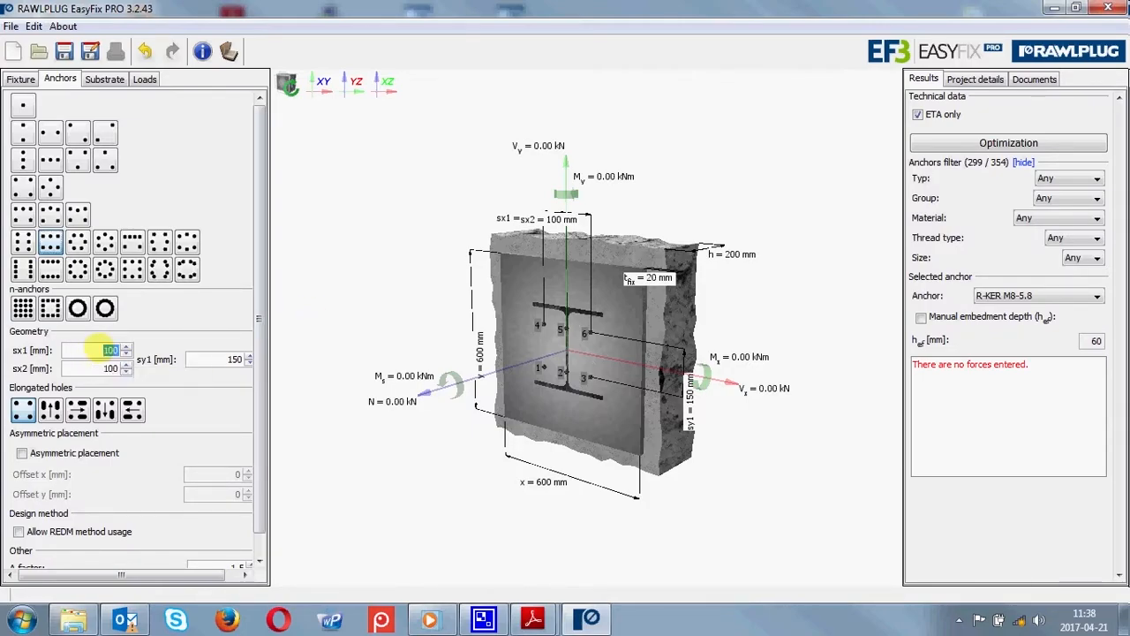
text(240)
key(Return)
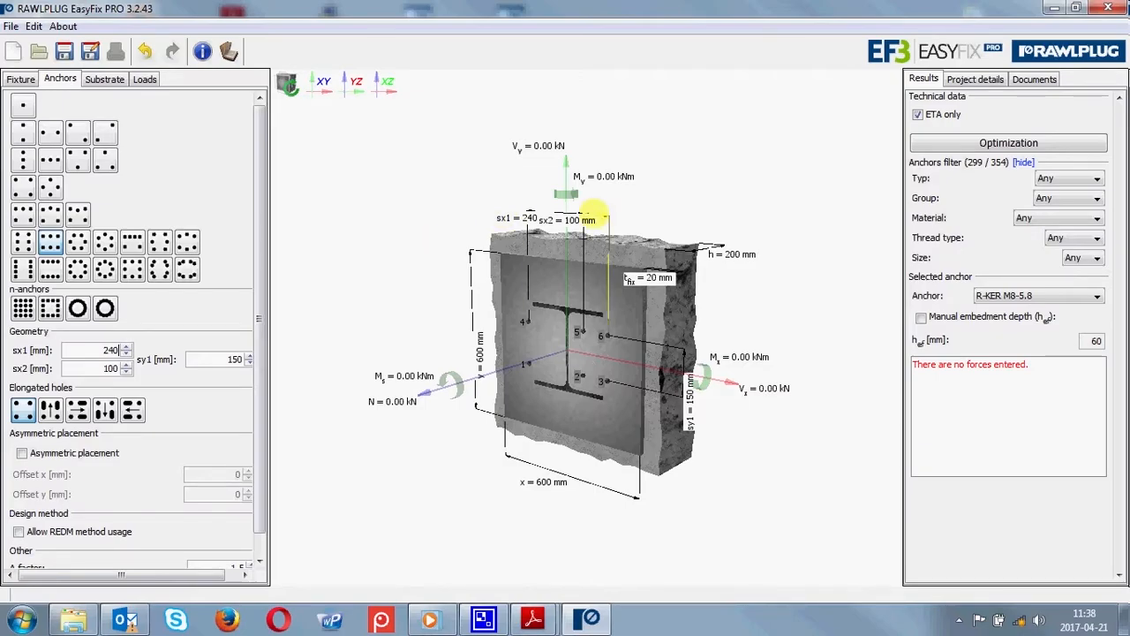
click(593, 214)
text(240)
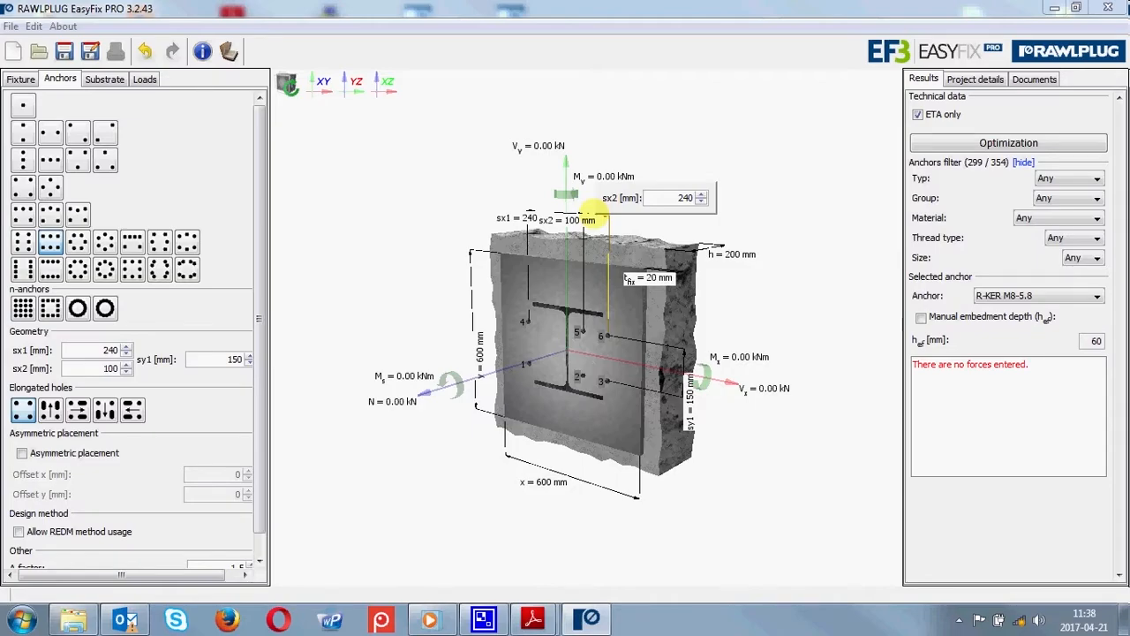
key(Return)
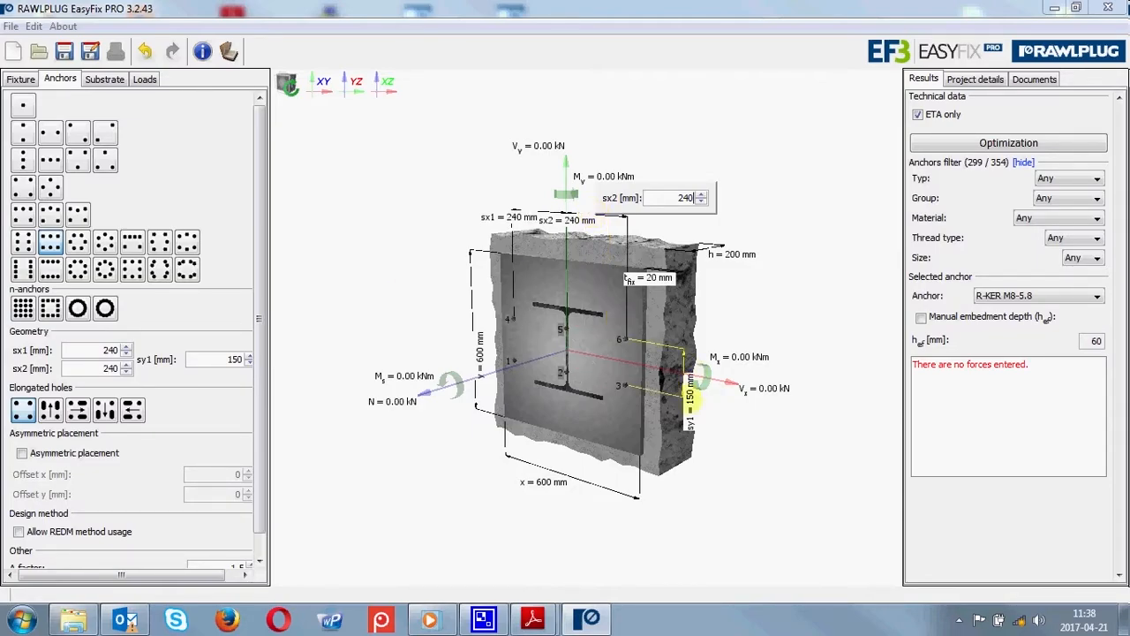
drag(226, 358, 247, 355)
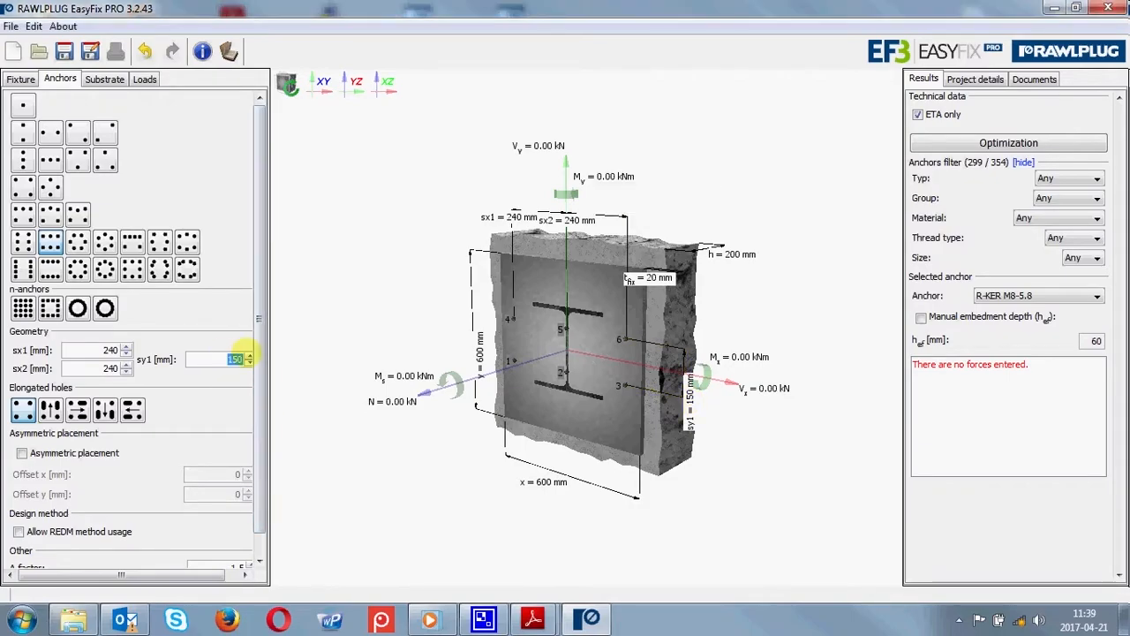
text(460)
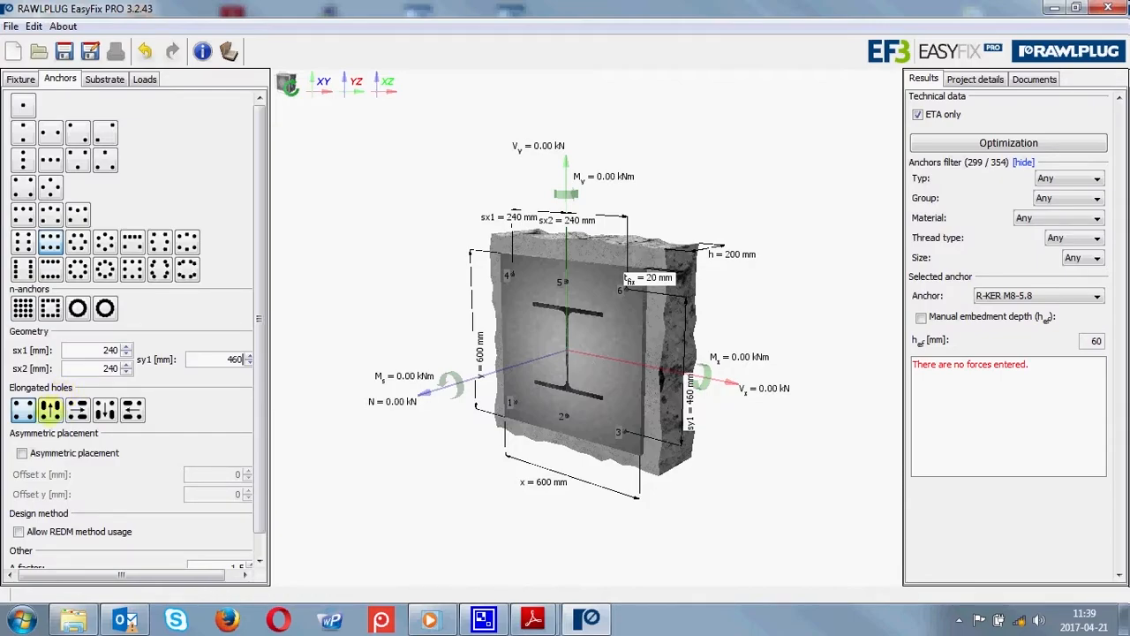
- Preview the four elongated hole orientations and return to the option without elongated holes
click(51, 409)
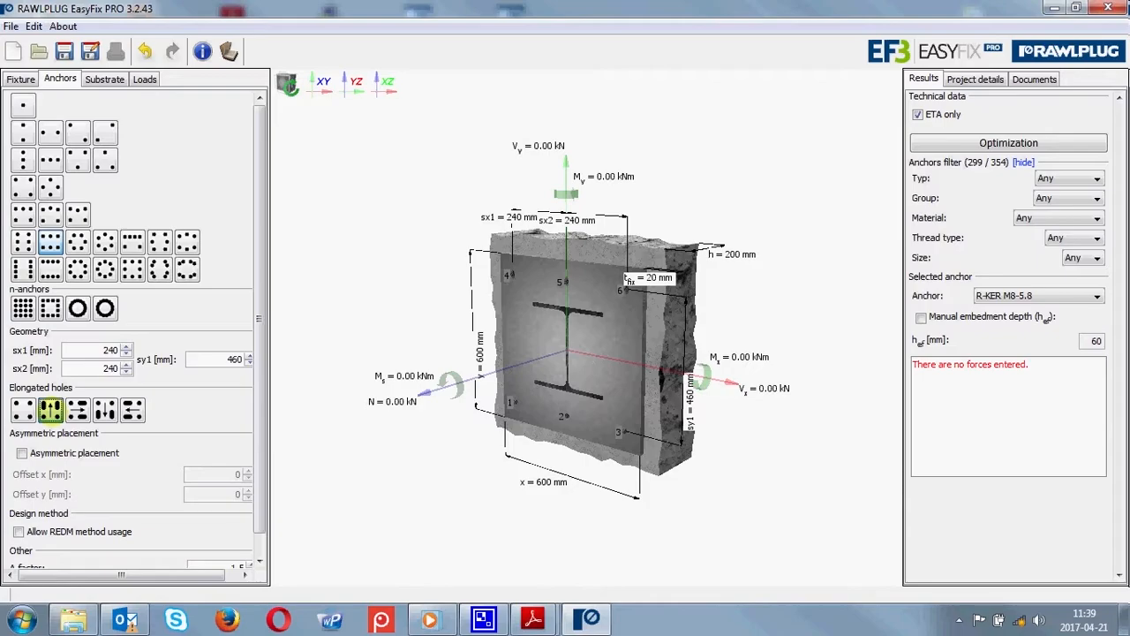
click(78, 409)
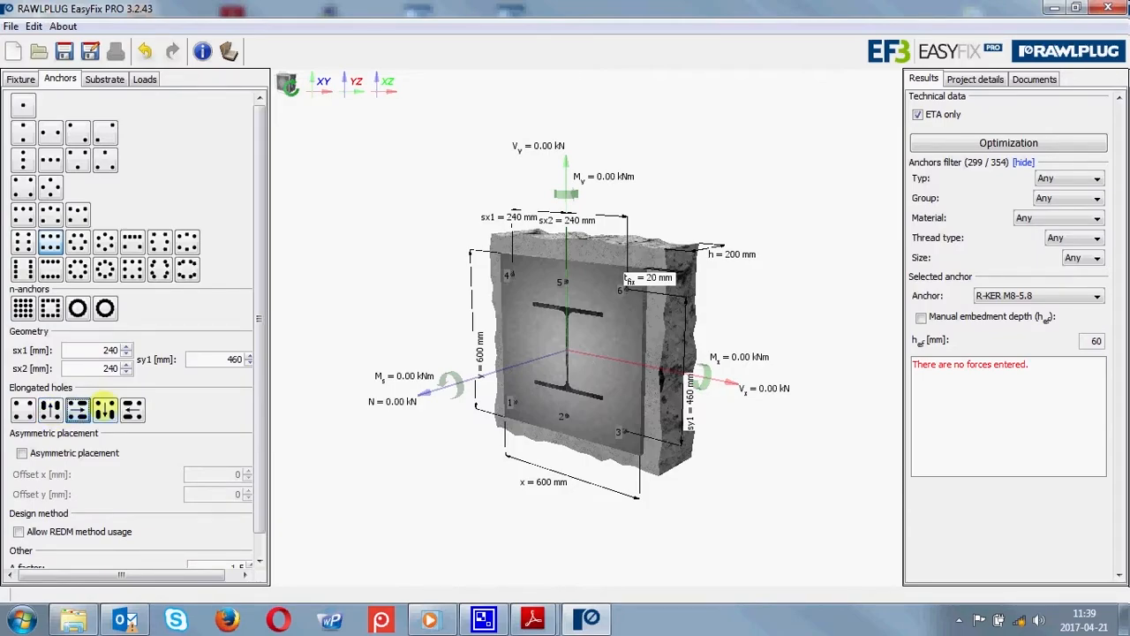
click(104, 408)
click(132, 408)
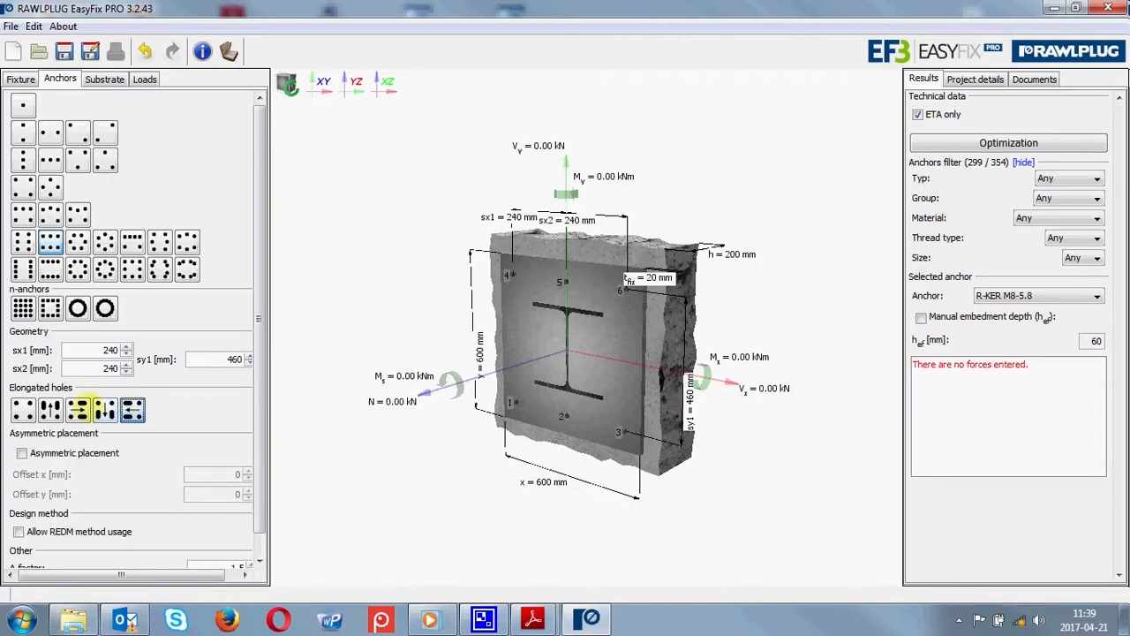
click(19, 406)
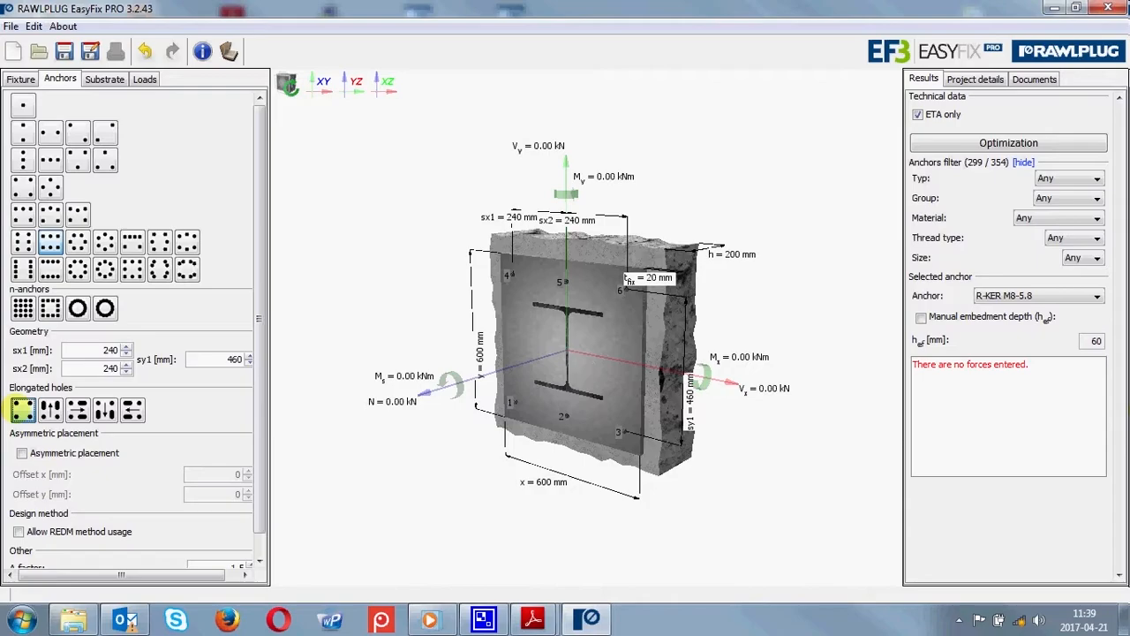
- Try asymmetric placement of the anchors with offsets of 50 mm in x and 70 mm in y, and turn it off again
click(21, 453)
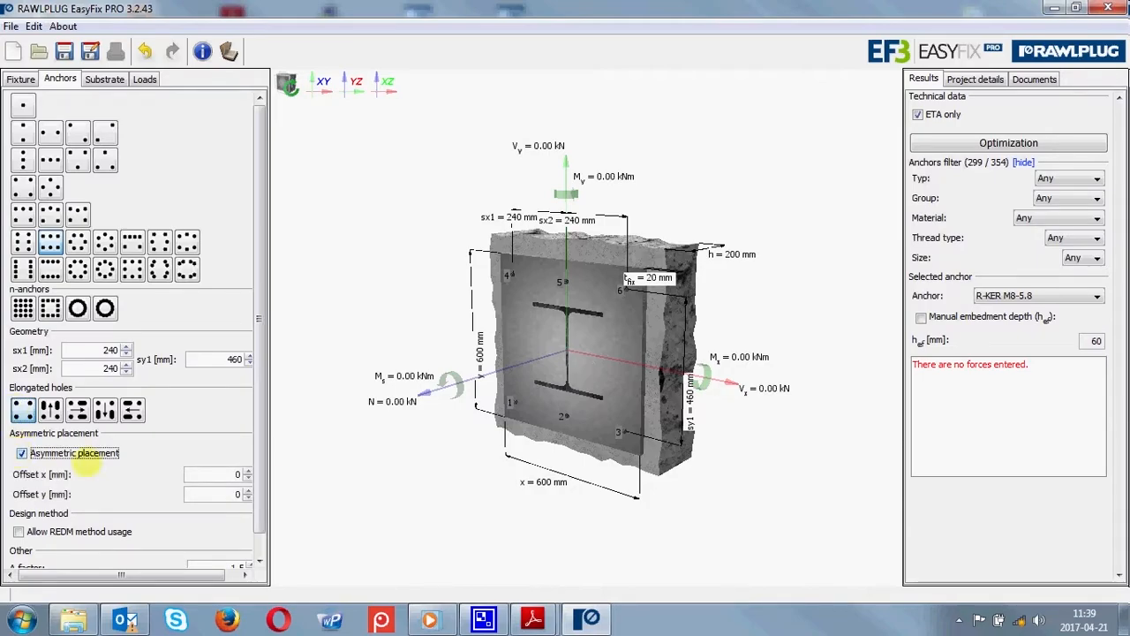
click(219, 474)
double_click(238, 474)
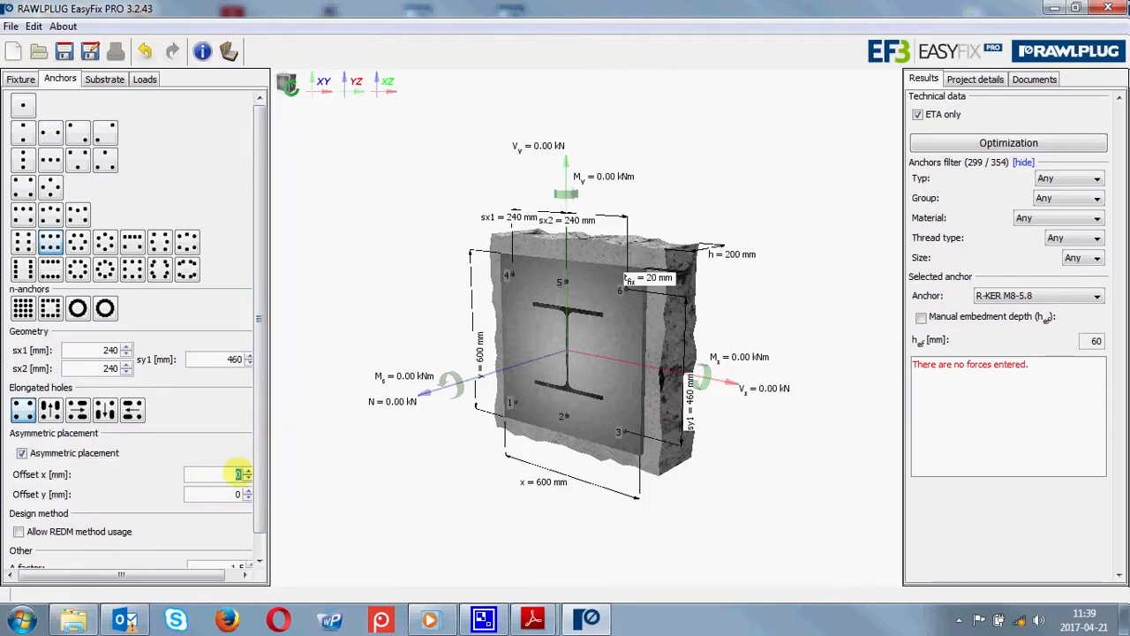
text(50)
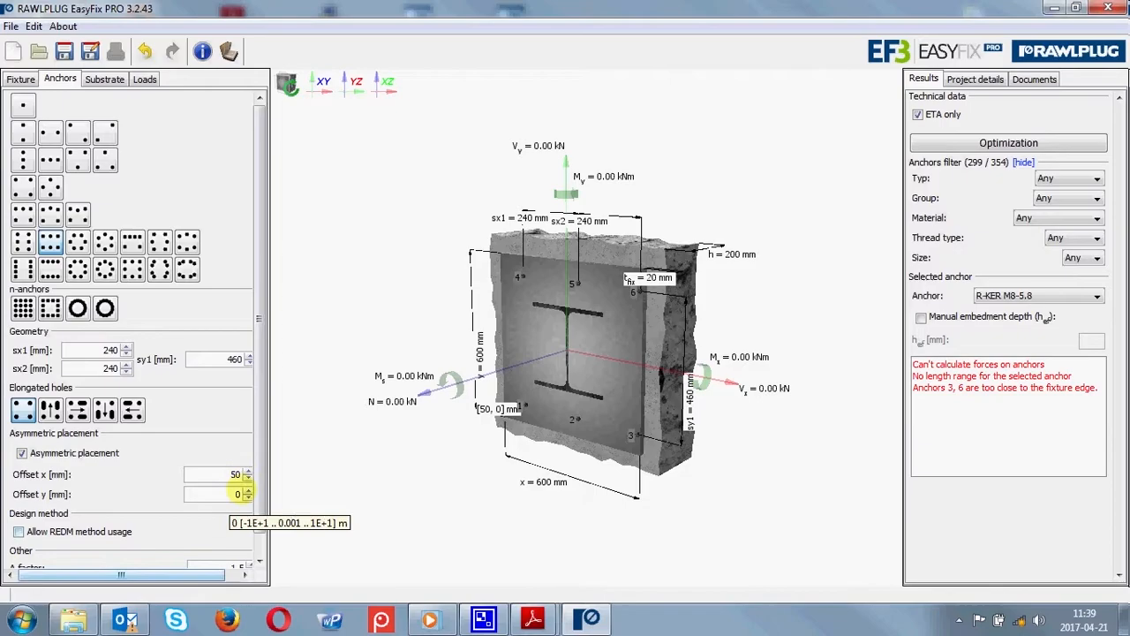
double_click(239, 493)
text(7)
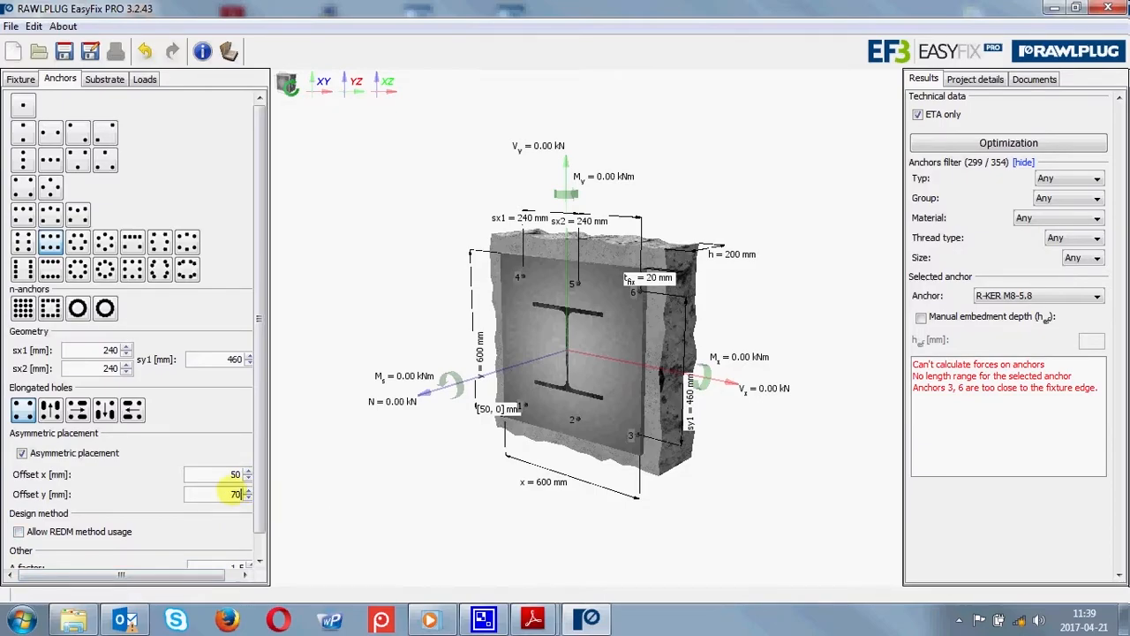
text(0)
key(Return)
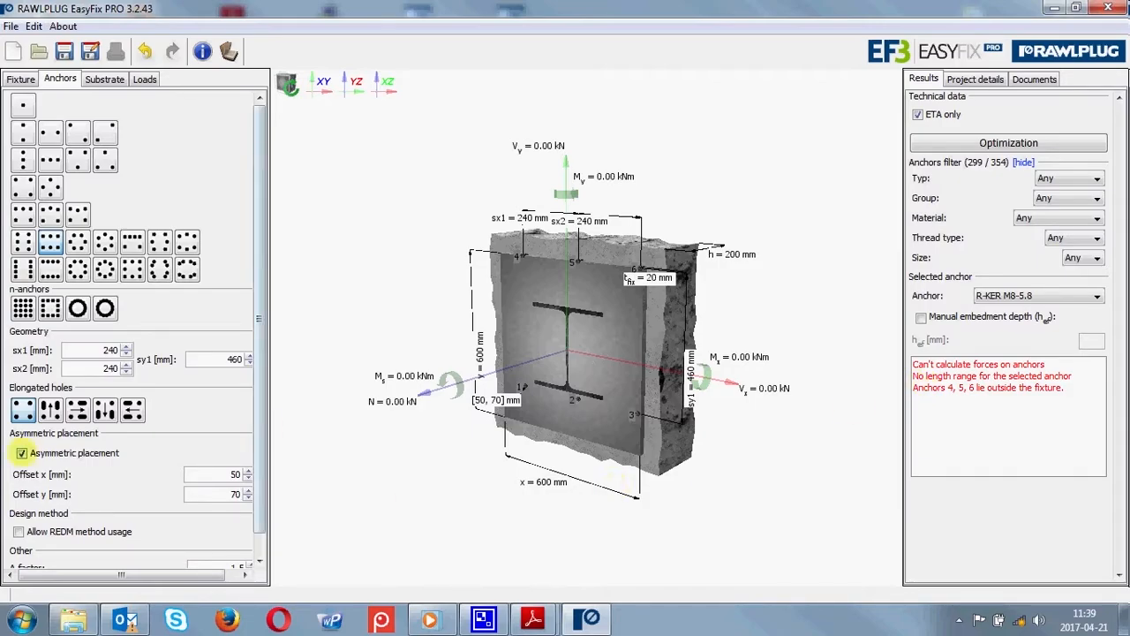
click(21, 453)
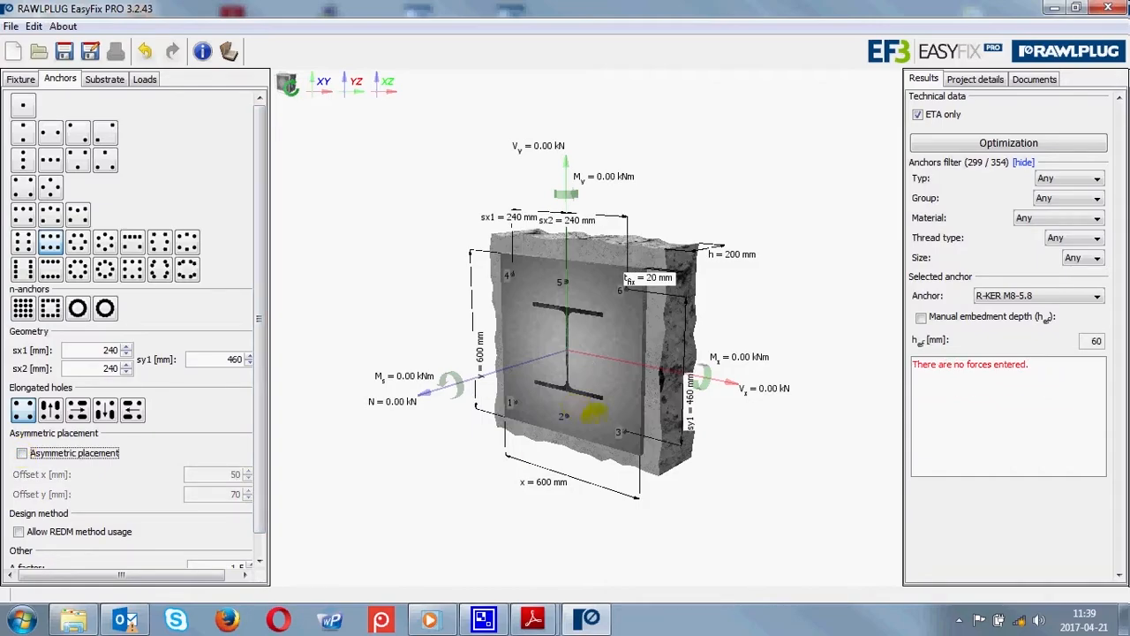
- Allow use of the REDM design method for the anchors
scroll(257, 441, down, 2)
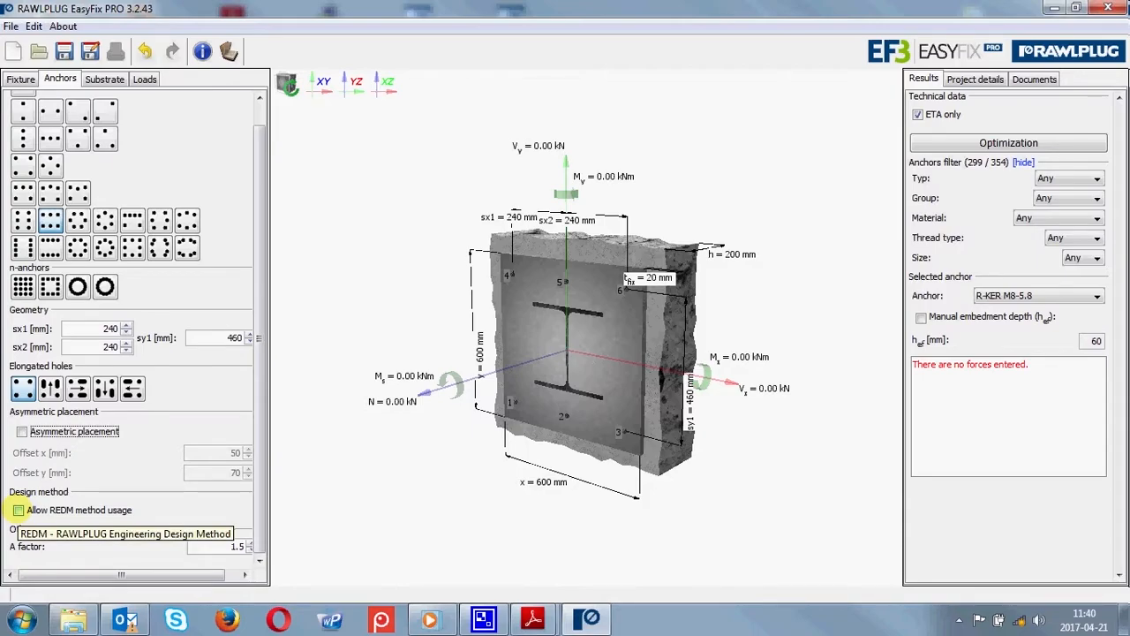
click(18, 510)
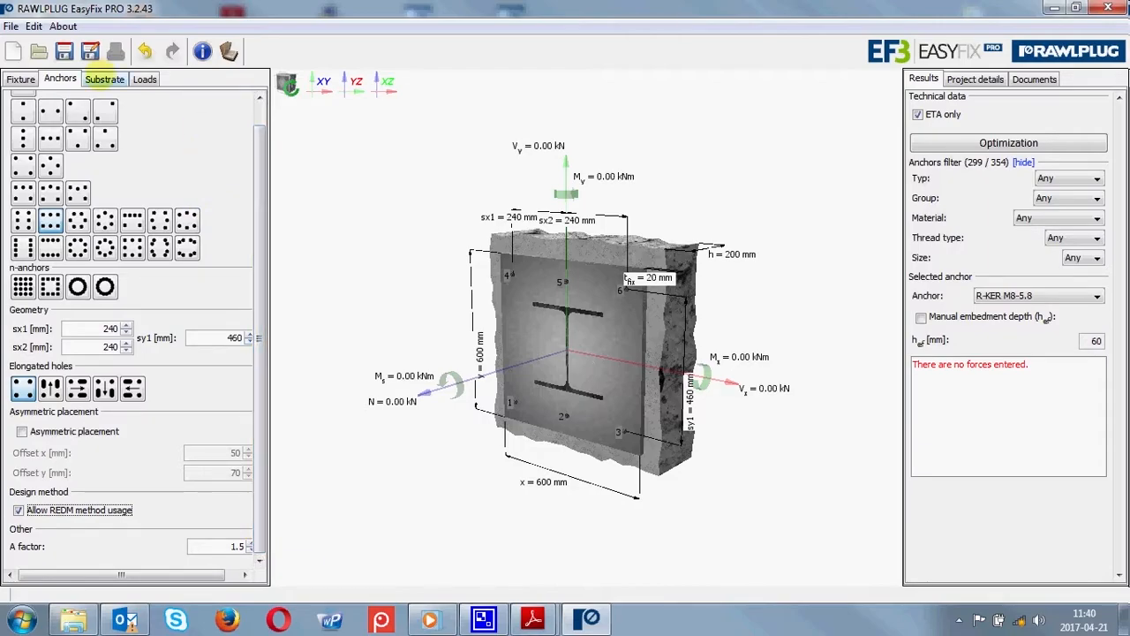
- Set the substrate's concrete class to C25/30
click(102, 76)
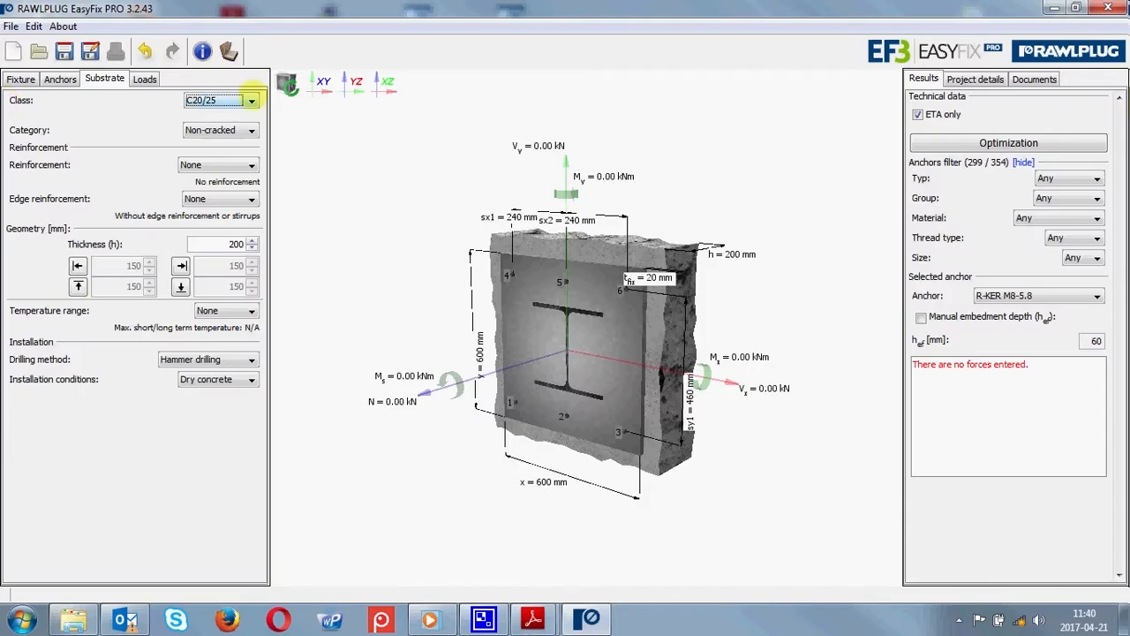
click(251, 100)
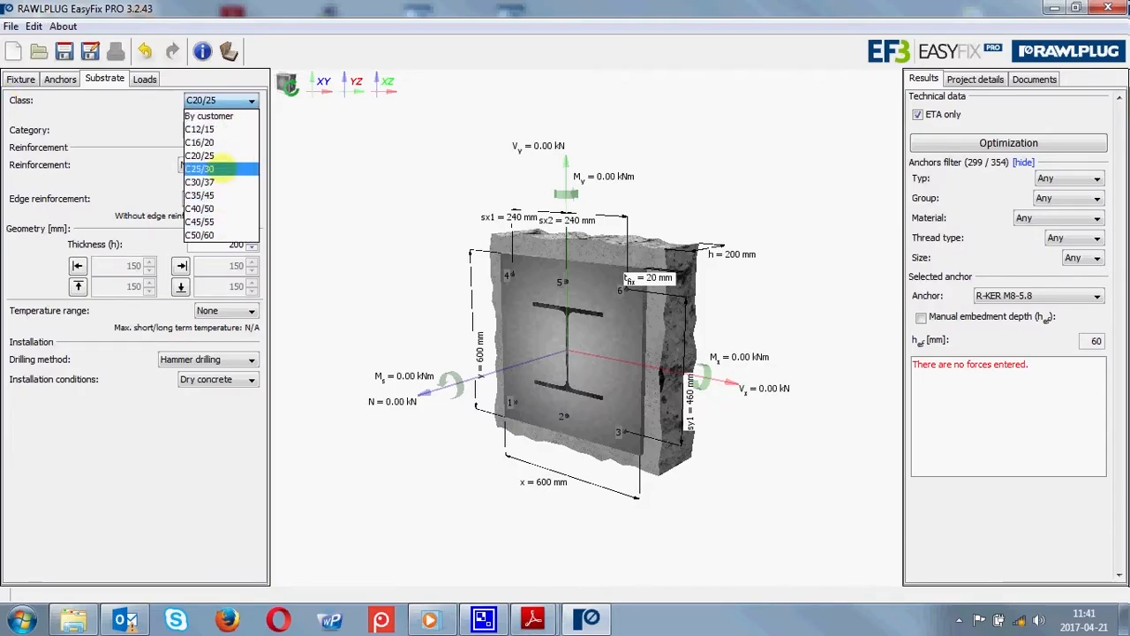
click(221, 167)
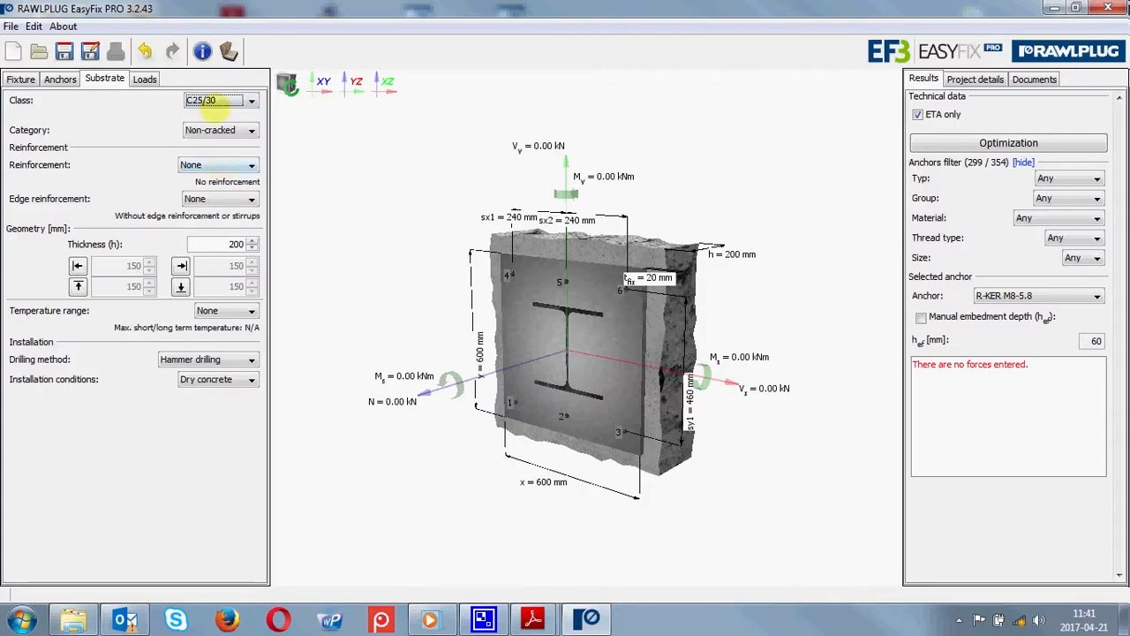
- Try a customer-defined concrete class with a compression strength of 31 N/mm², and return to class C25/30
click(252, 100)
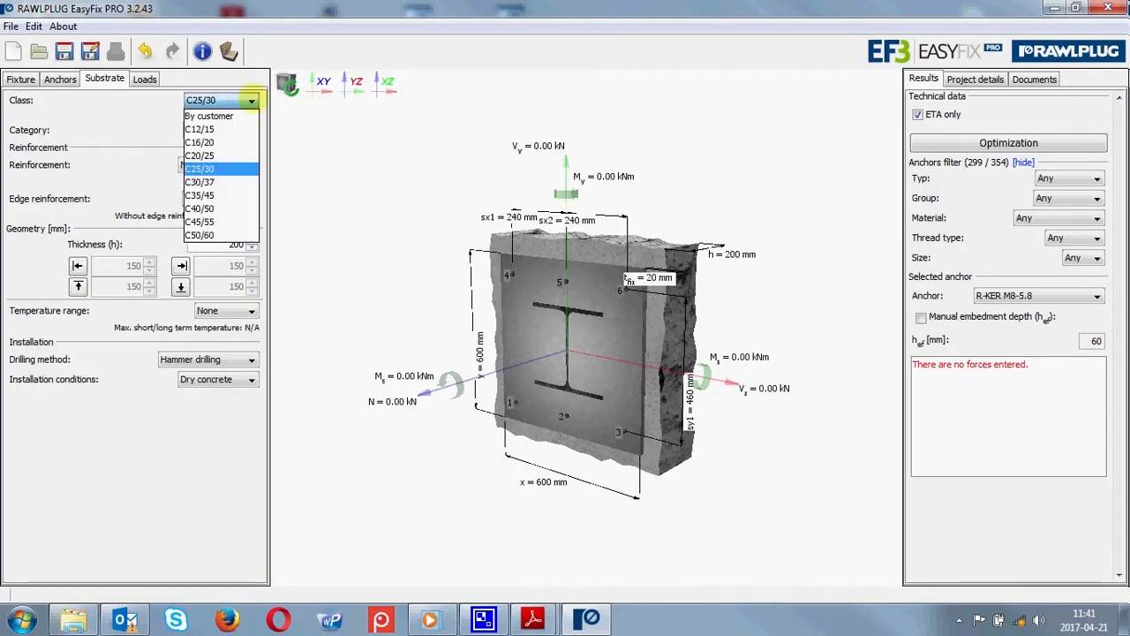
click(234, 120)
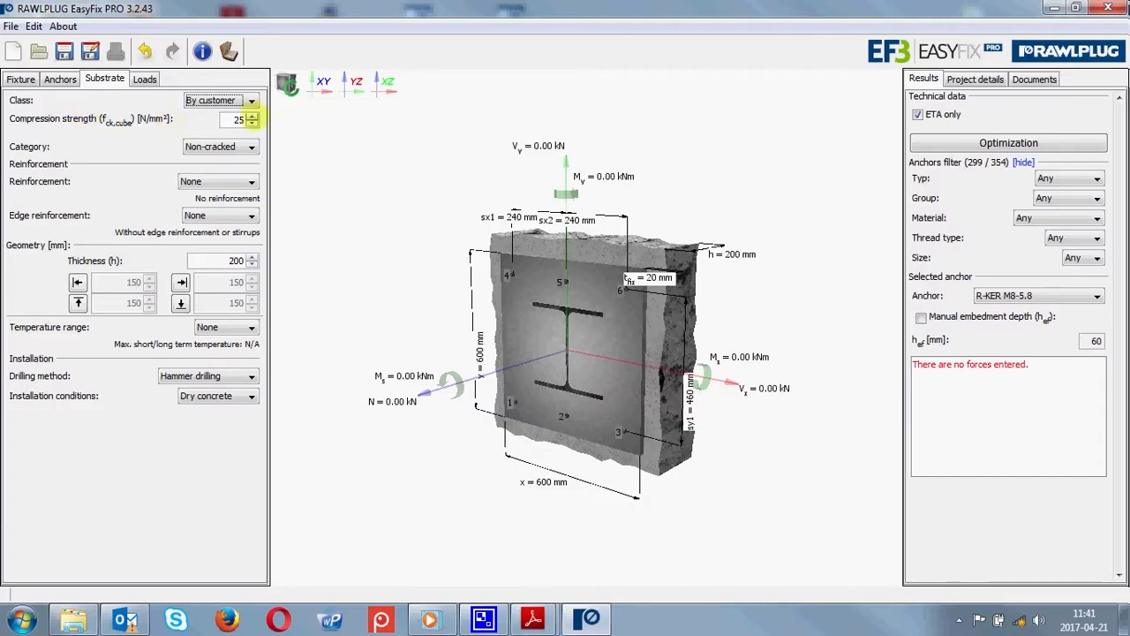
click(253, 116)
click(253, 115)
click(252, 116)
click(252, 116)
click(253, 115)
click(253, 116)
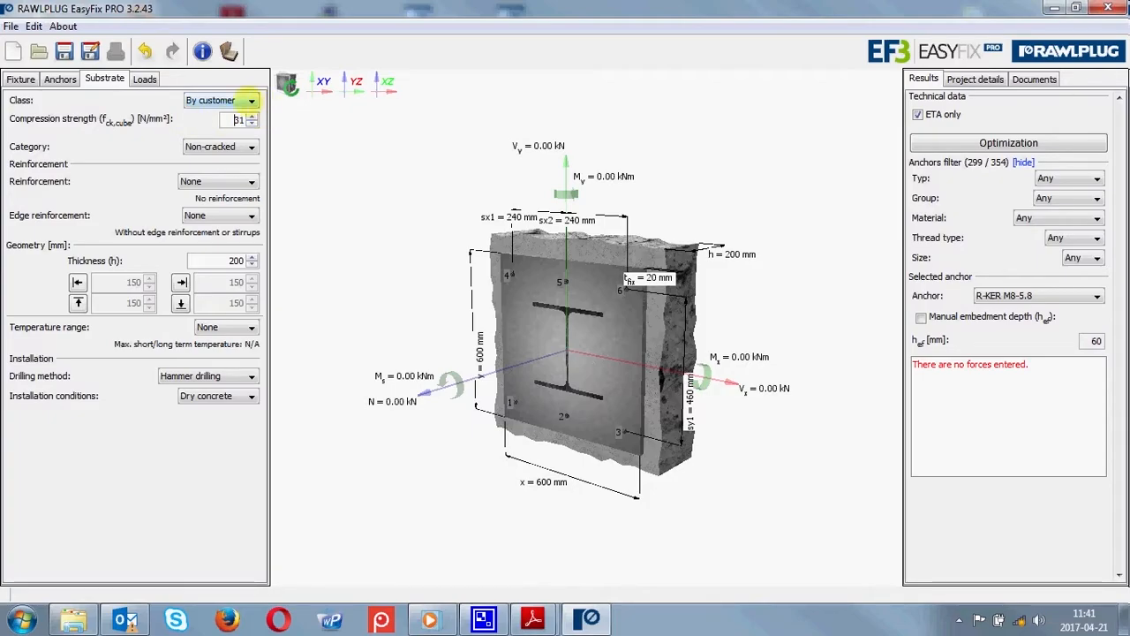
click(250, 100)
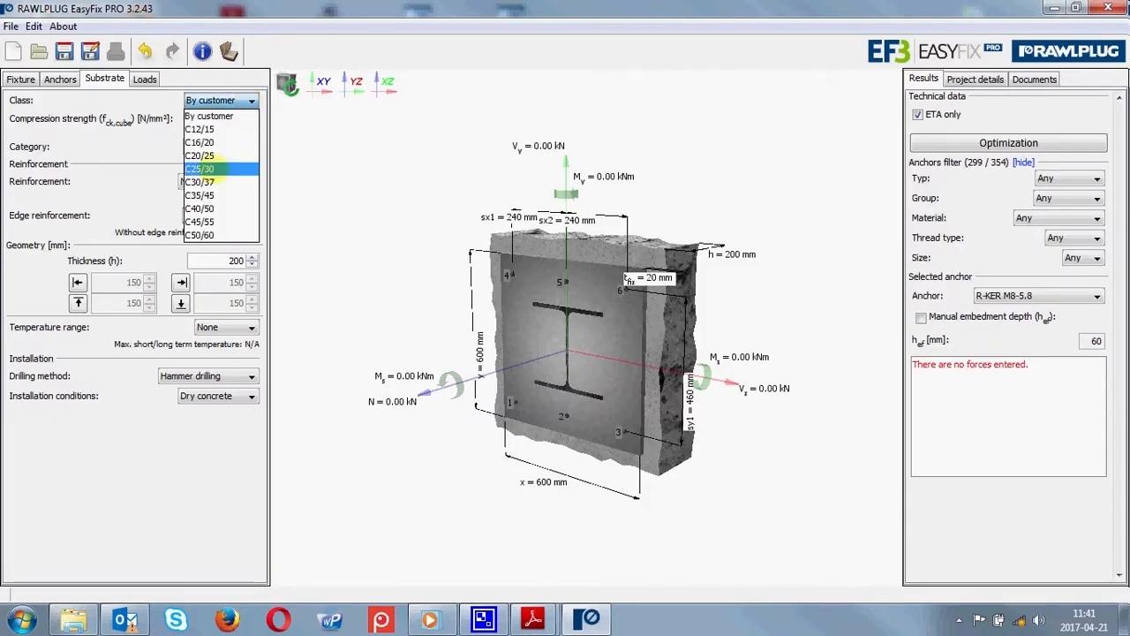
click(208, 169)
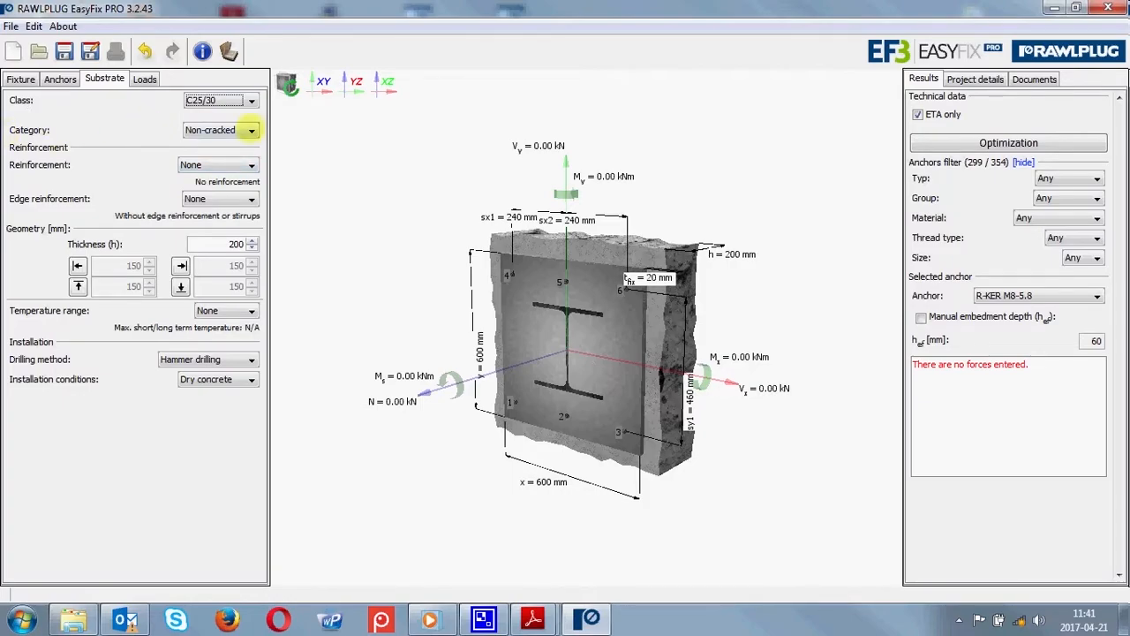
- Check the category and reinforcement options, keeping the concrete non-cracked with both reinforcement and edge reinforcement set to None
click(252, 130)
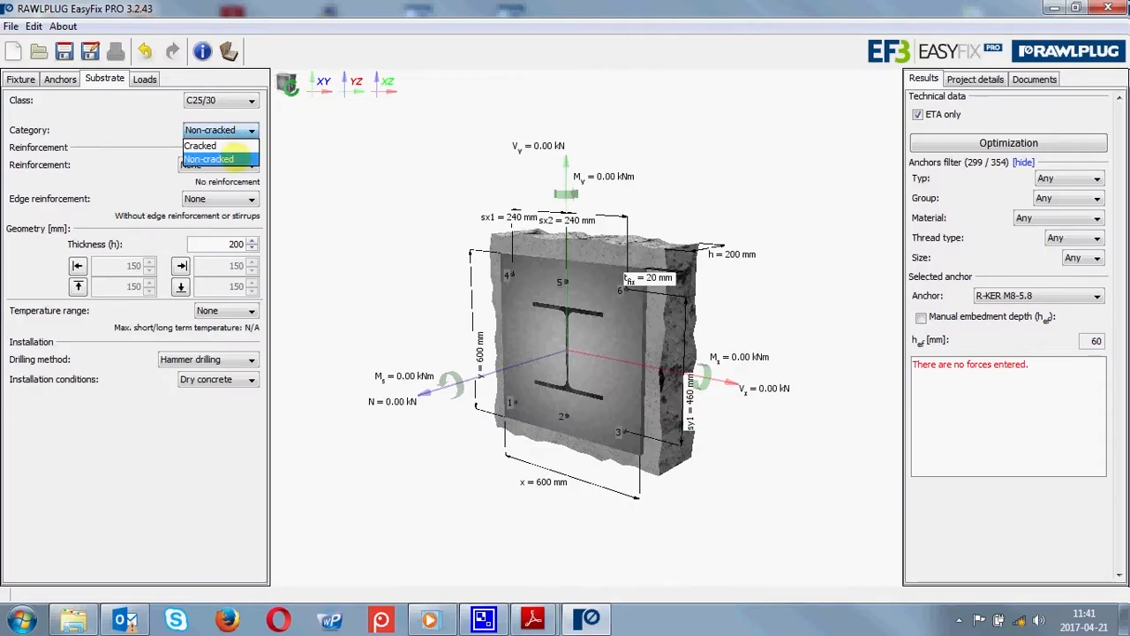
click(232, 158)
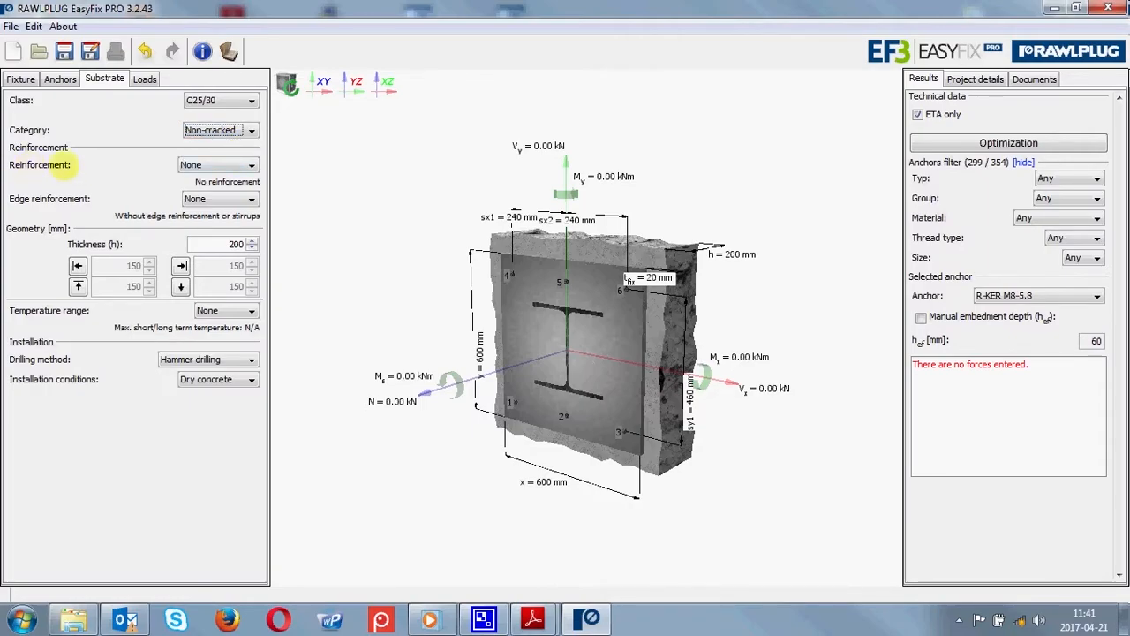
click(251, 166)
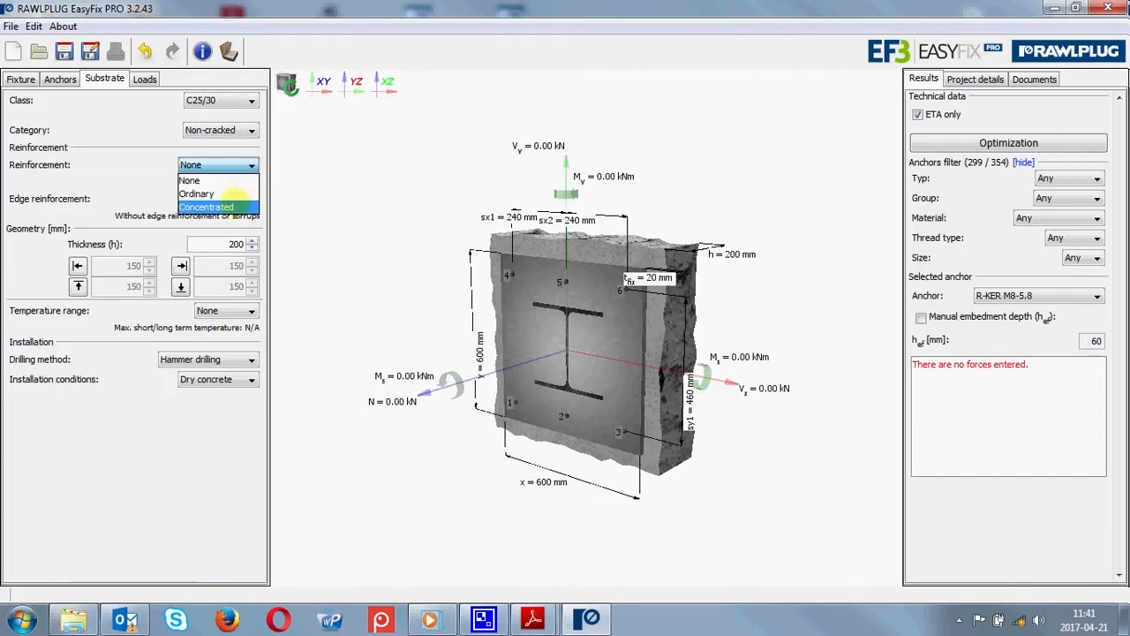
click(231, 181)
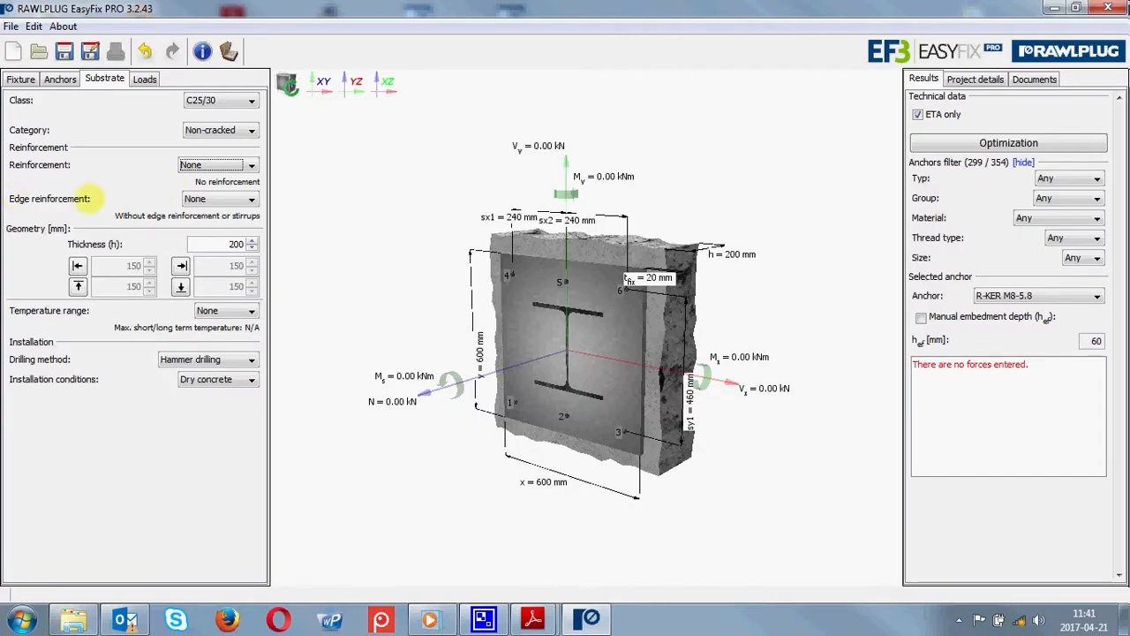
click(219, 199)
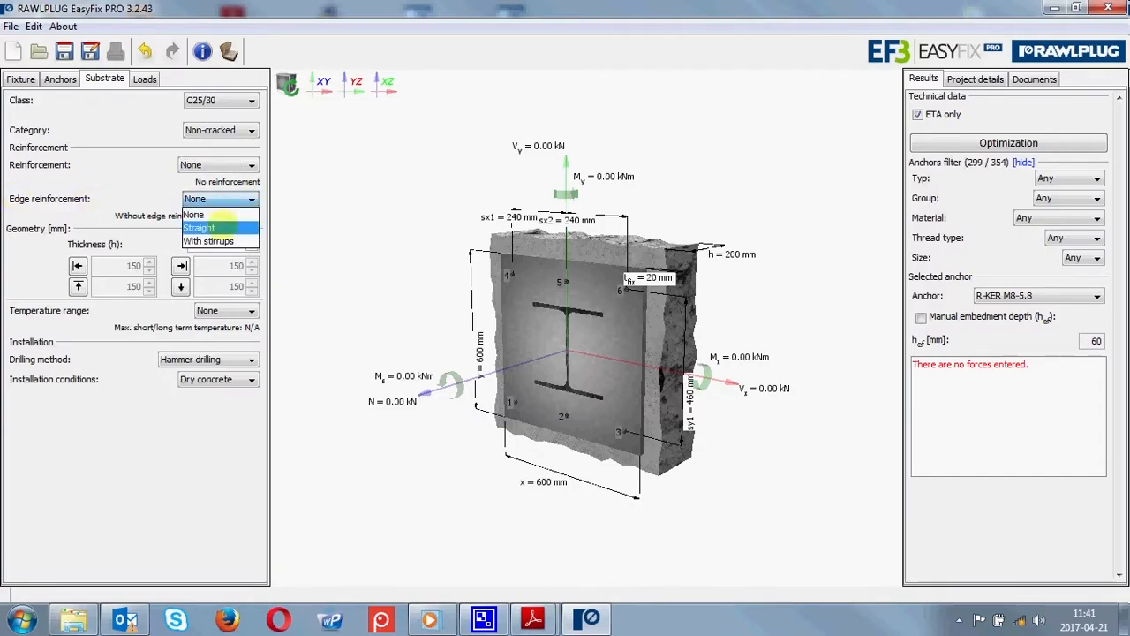
click(219, 214)
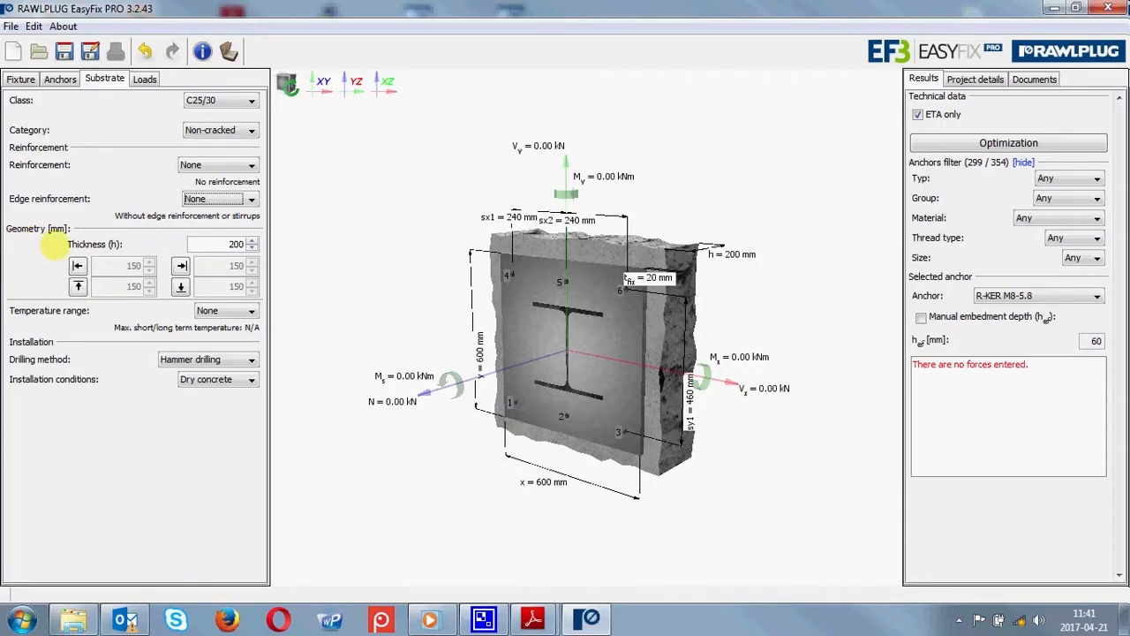
- Set the concrete substrate's thickness to 800 mm
click(227, 245)
double_click(239, 243)
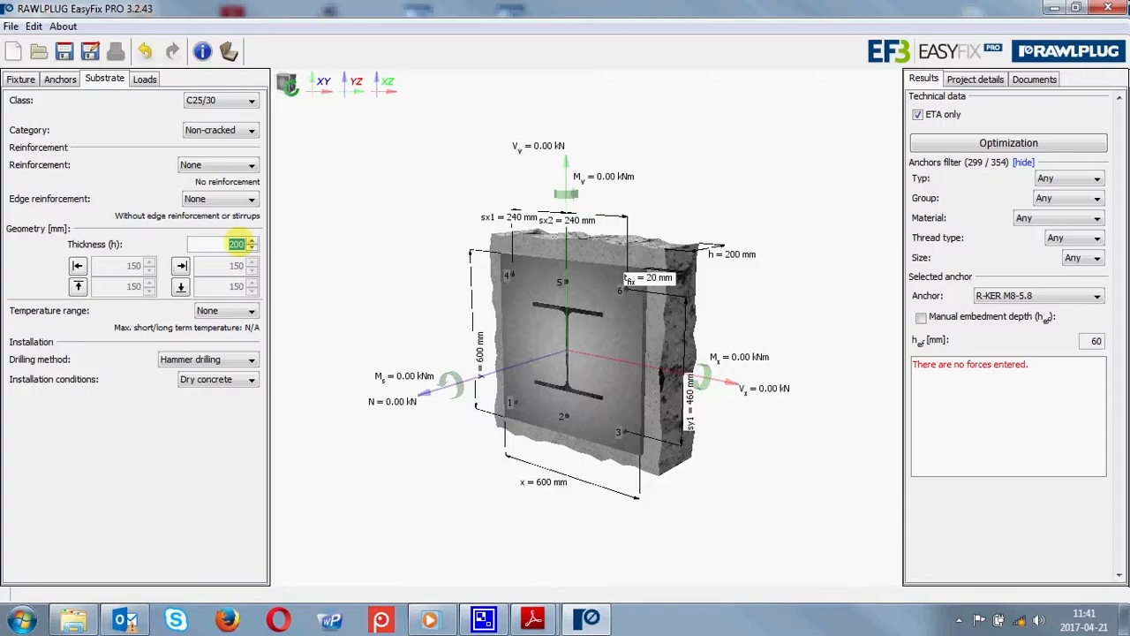
text(800)
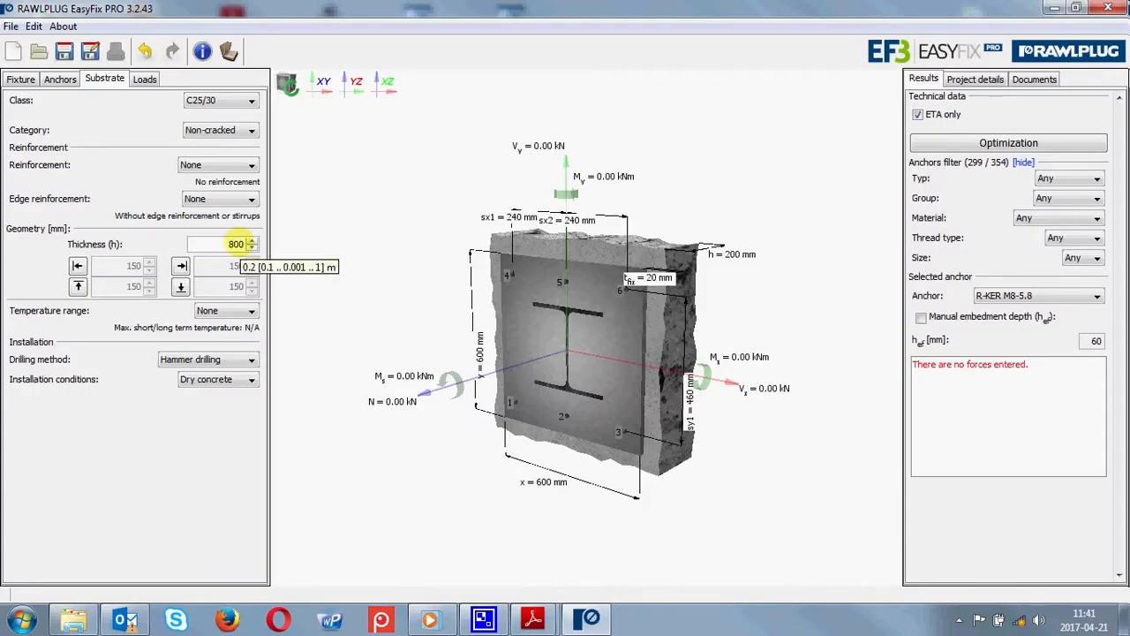
key(Return)
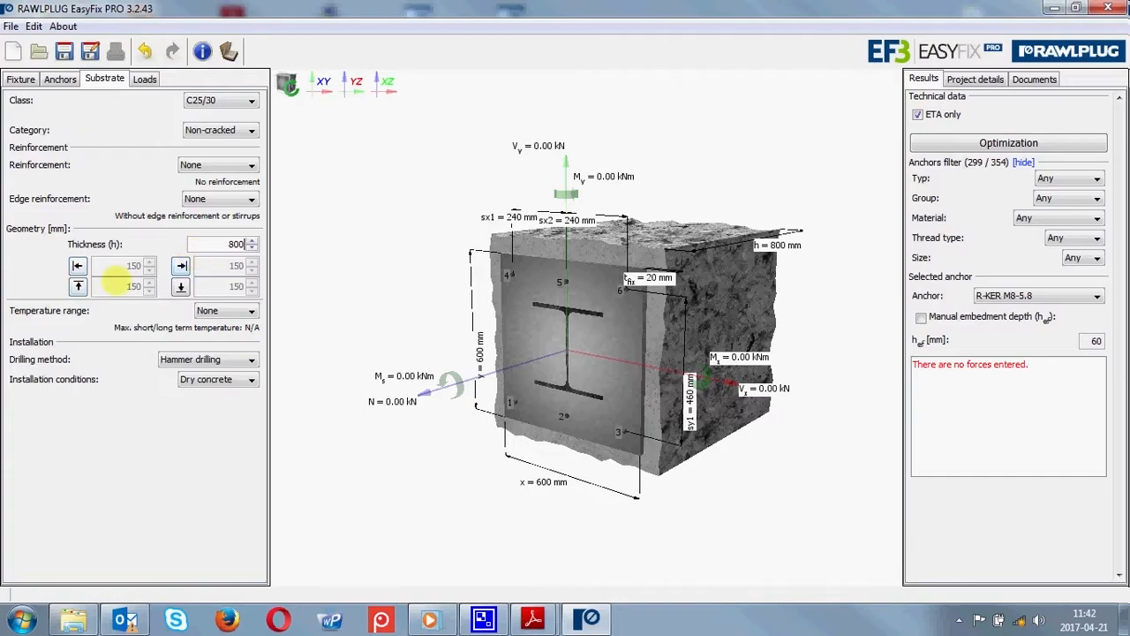
- Try limiting the concrete block with edge distances on all four sides
click(77, 265)
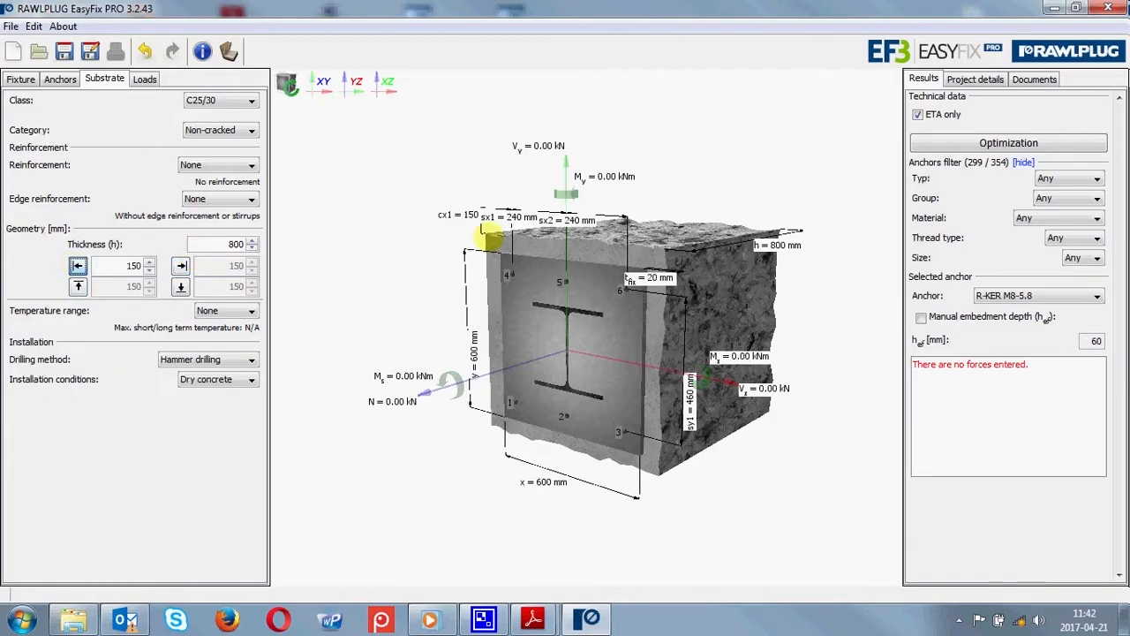
drag(489, 236, 434, 429)
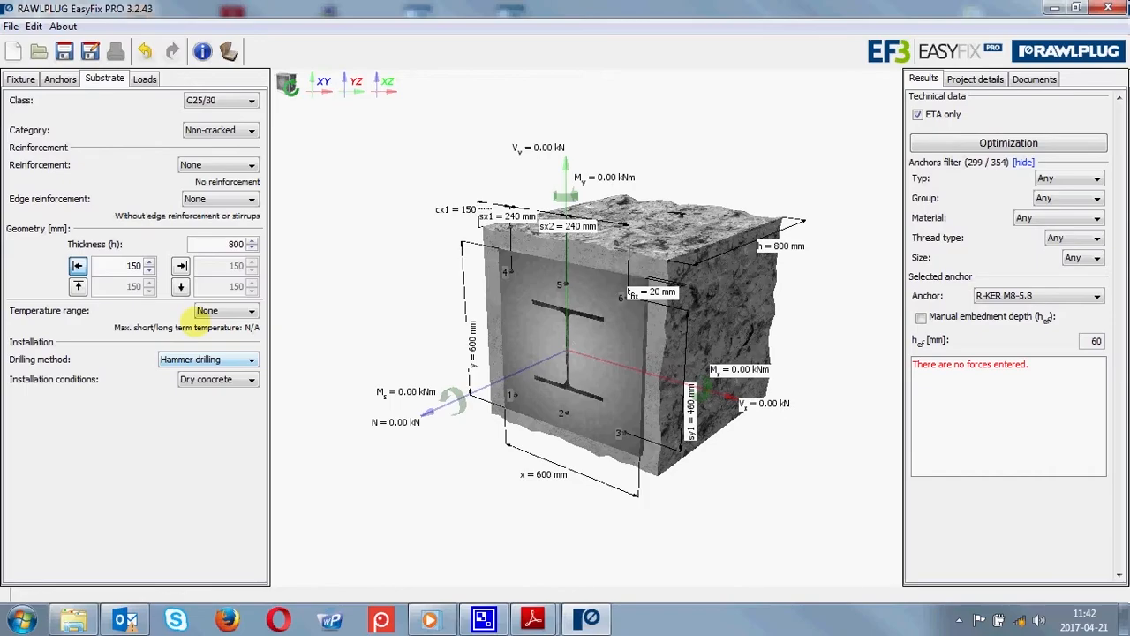
click(78, 285)
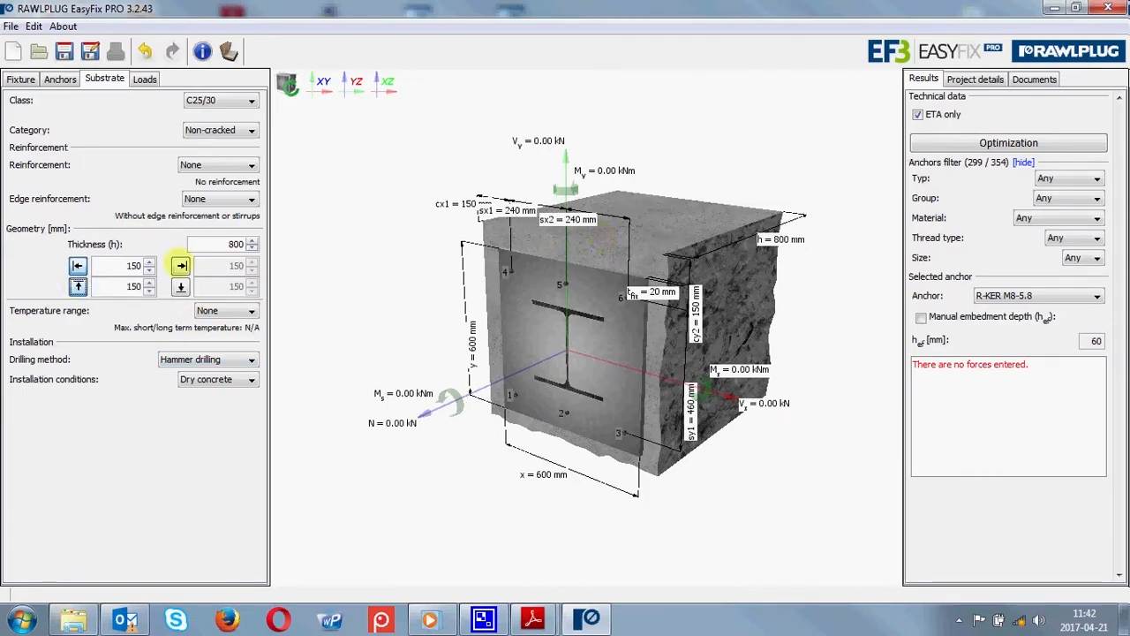
click(180, 264)
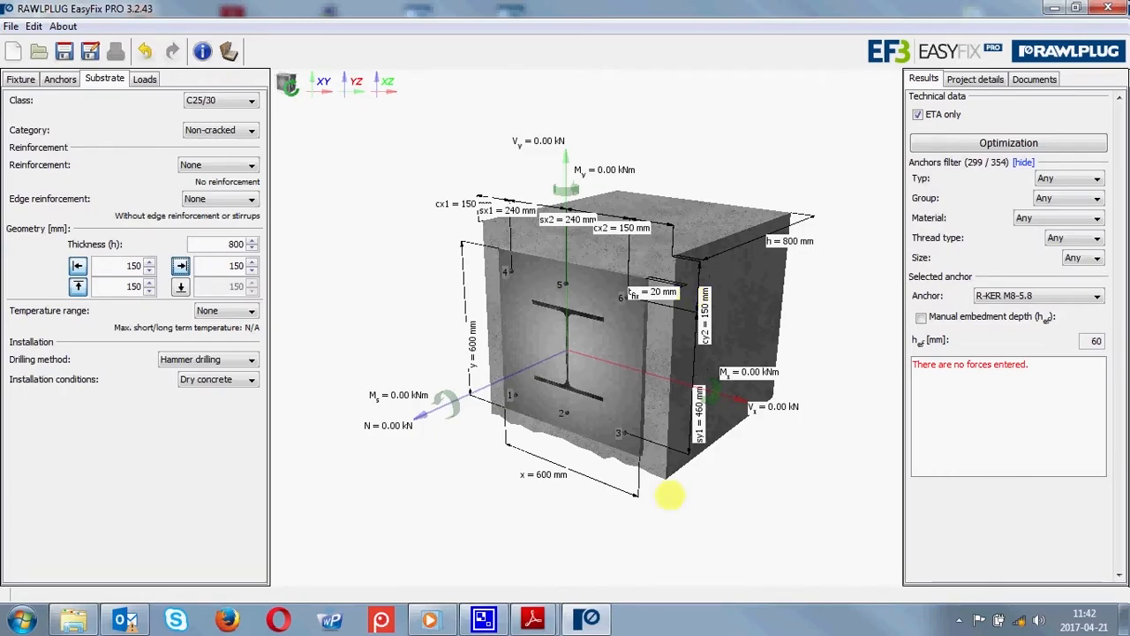
click(181, 286)
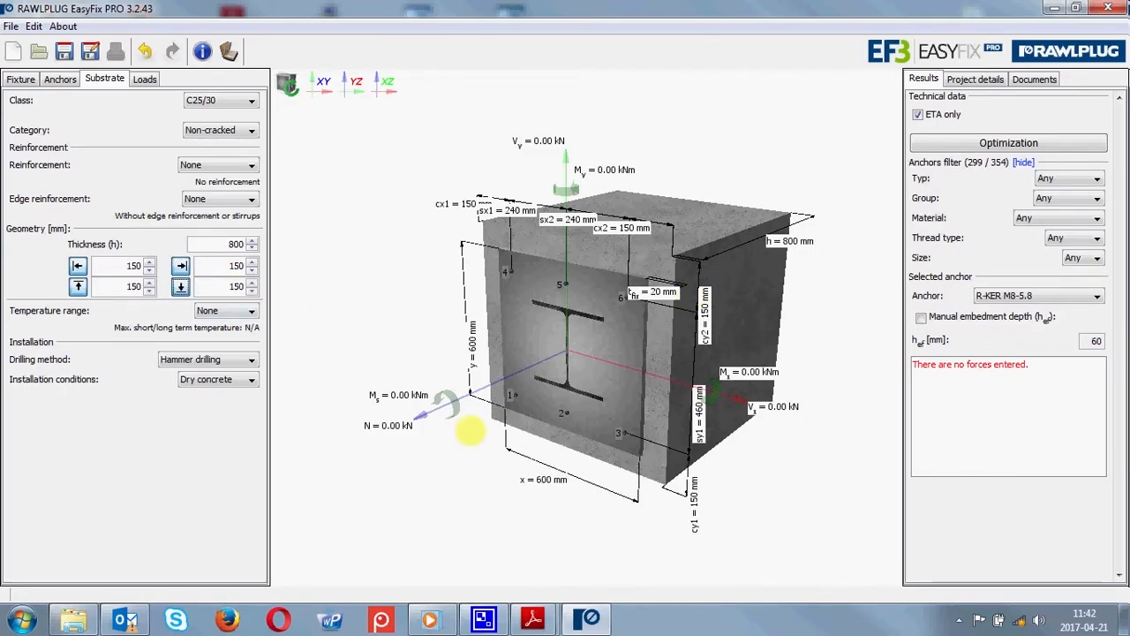
- Try edge distances of 200 mm for cx1, 300 mm for cy2 and 100 mm for cx2
double_click(122, 267)
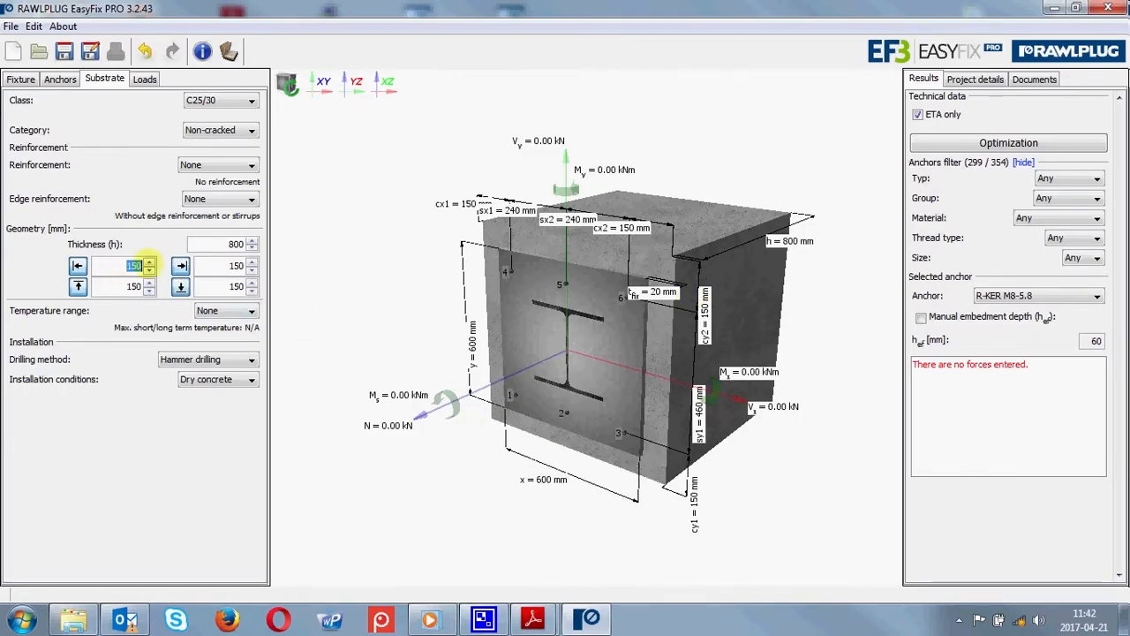
text(200)
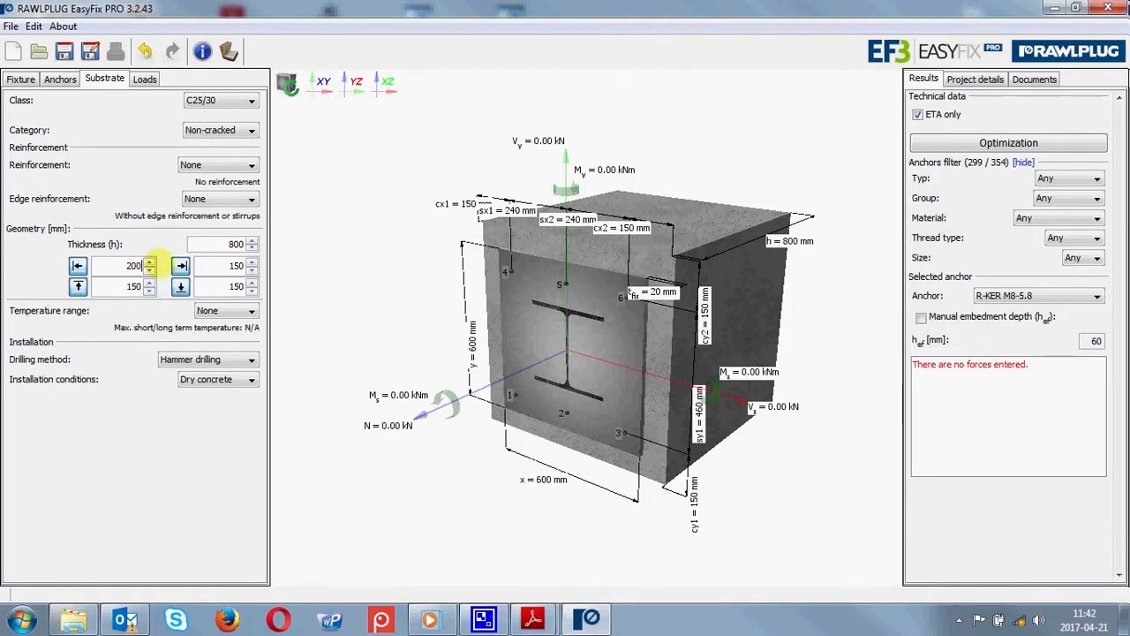
double_click(132, 288)
text(300)
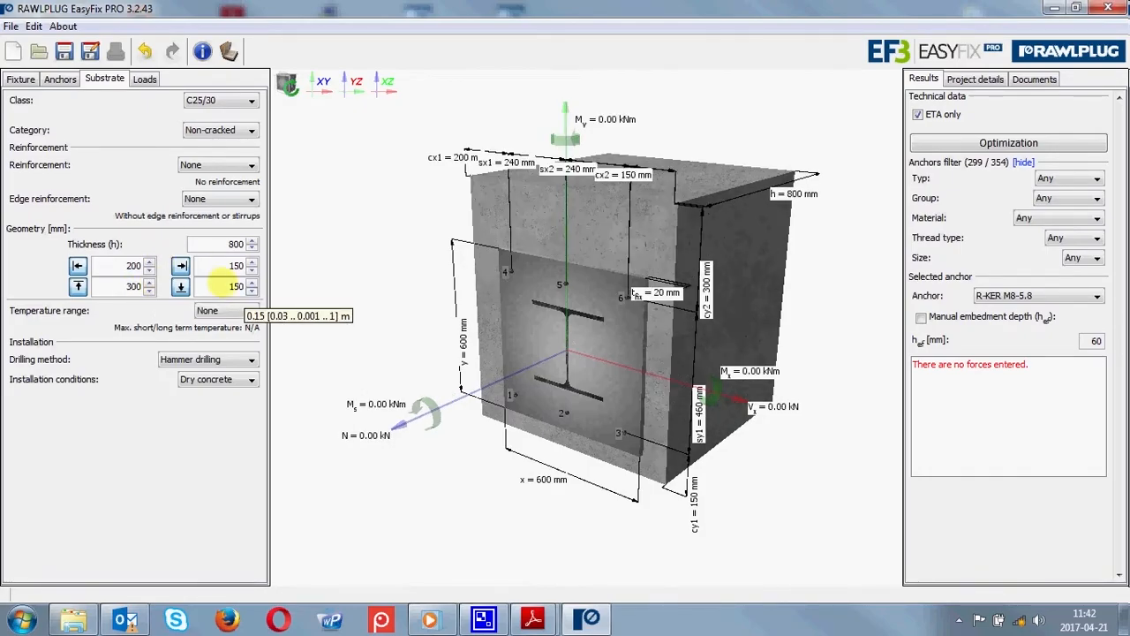
double_click(237, 266)
text(100)
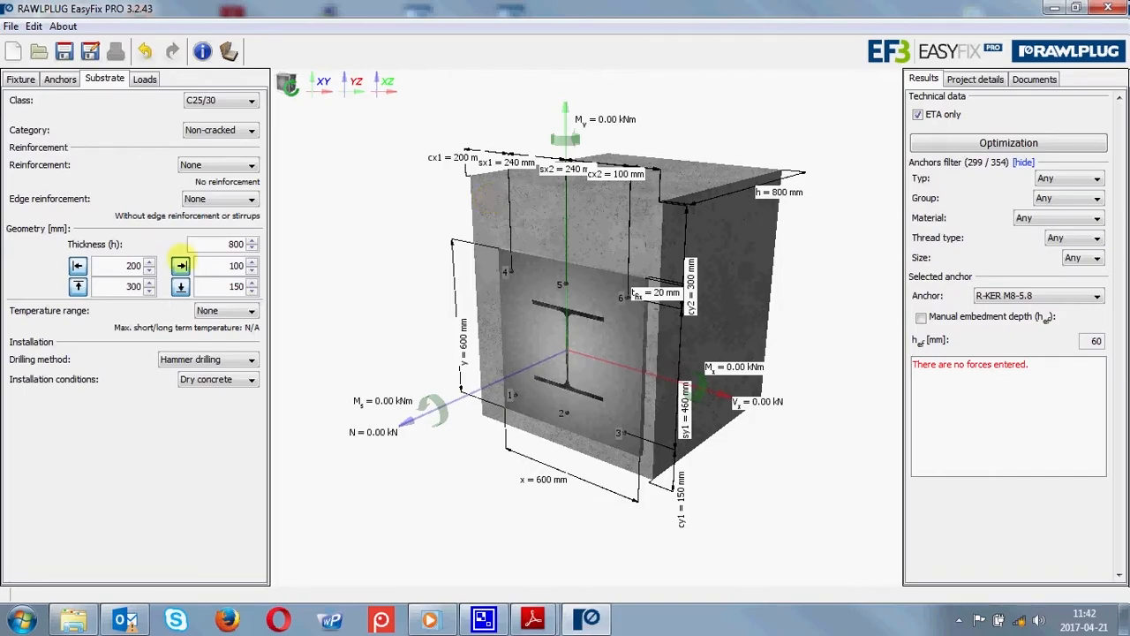
- Turn off the edge distances on all four sides of the concrete block
click(180, 265)
click(180, 286)
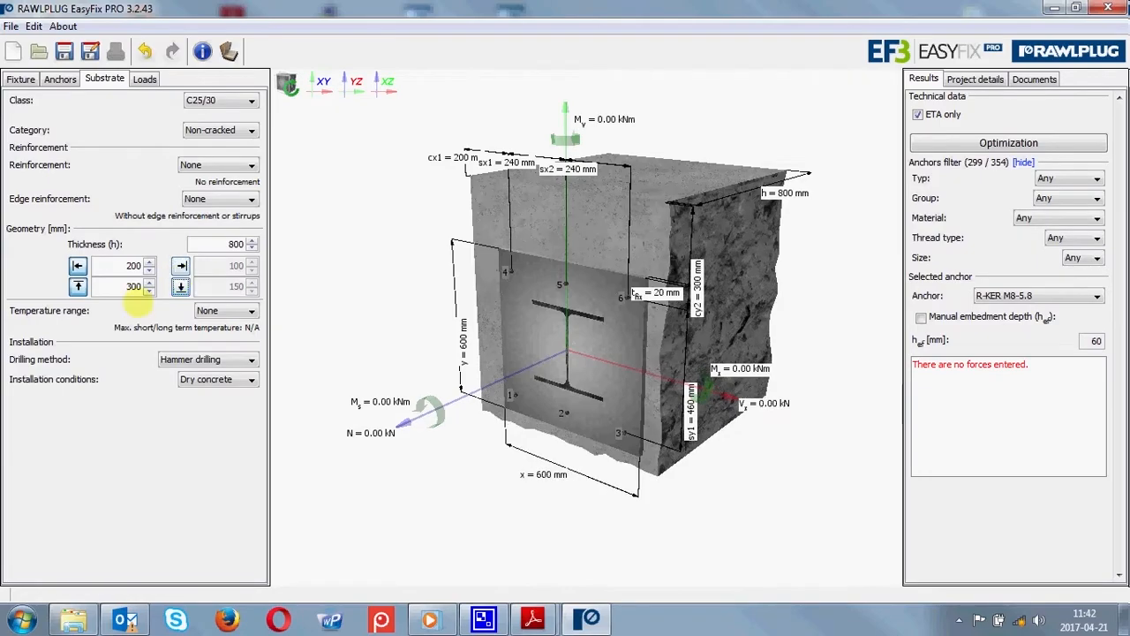
click(77, 286)
click(78, 265)
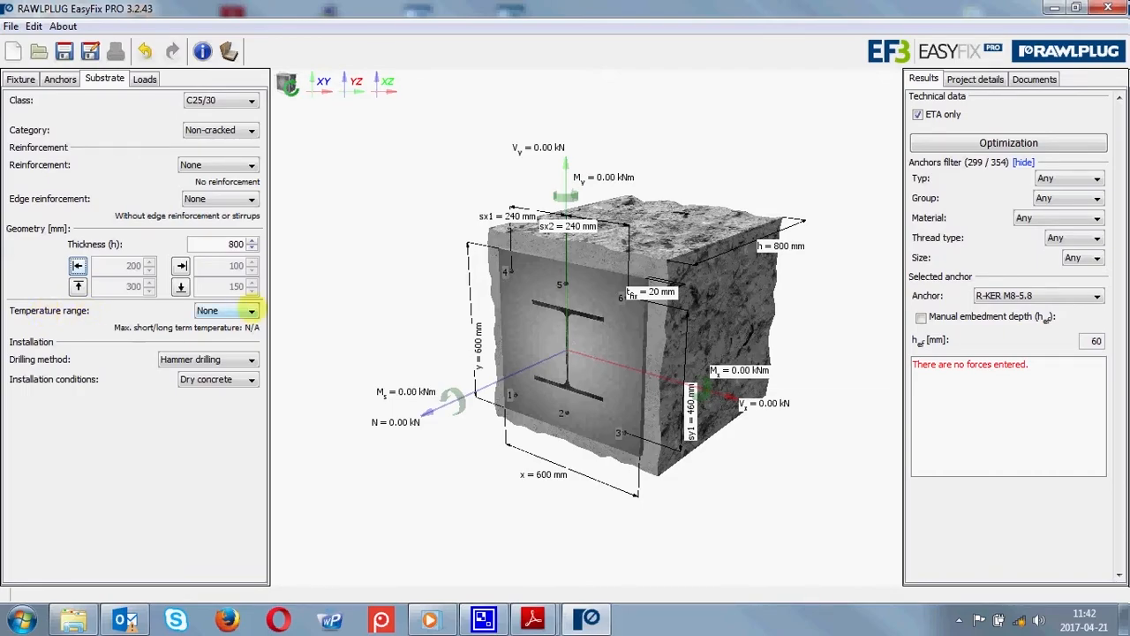
- Set the temperature range to 40/24°C, keeping hammer drilling and dry concrete for the installation
click(251, 310)
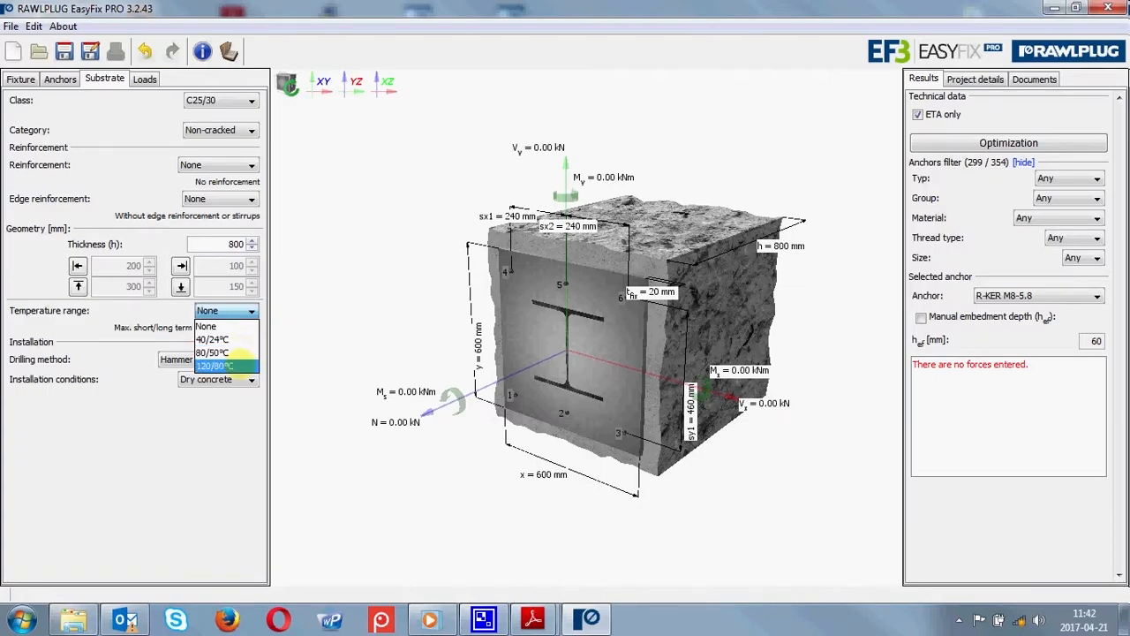
click(228, 339)
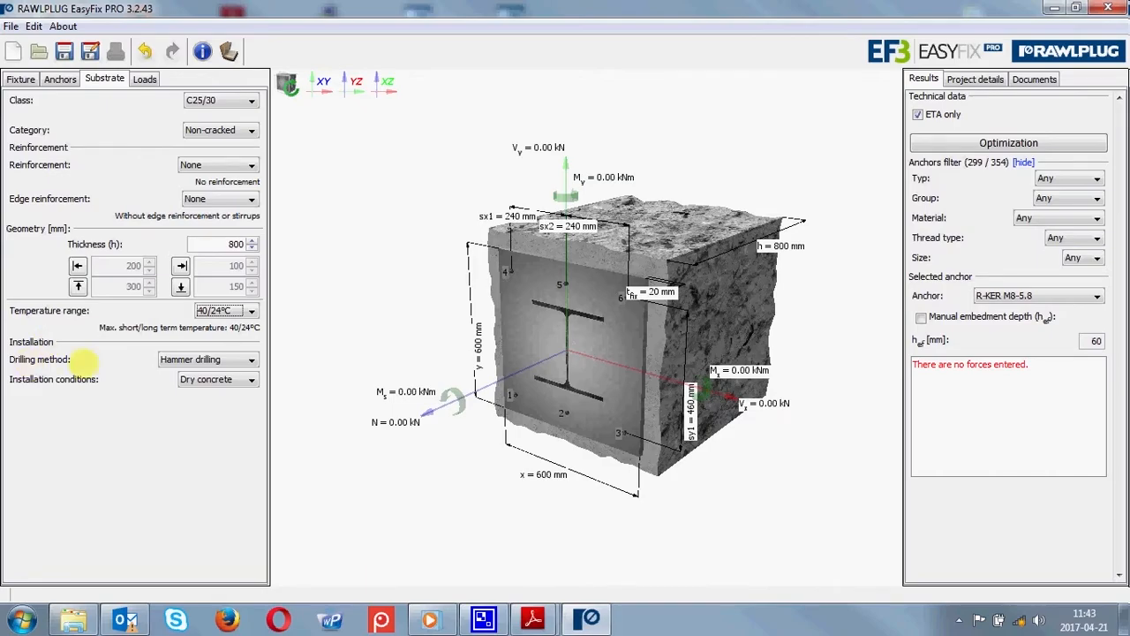
click(250, 360)
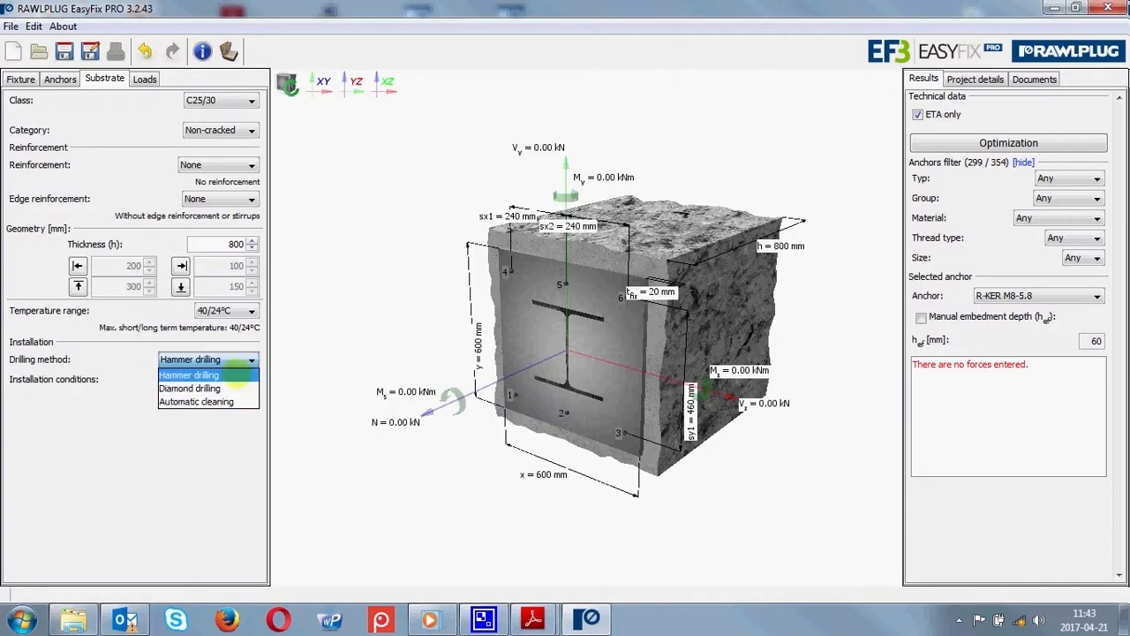
click(234, 375)
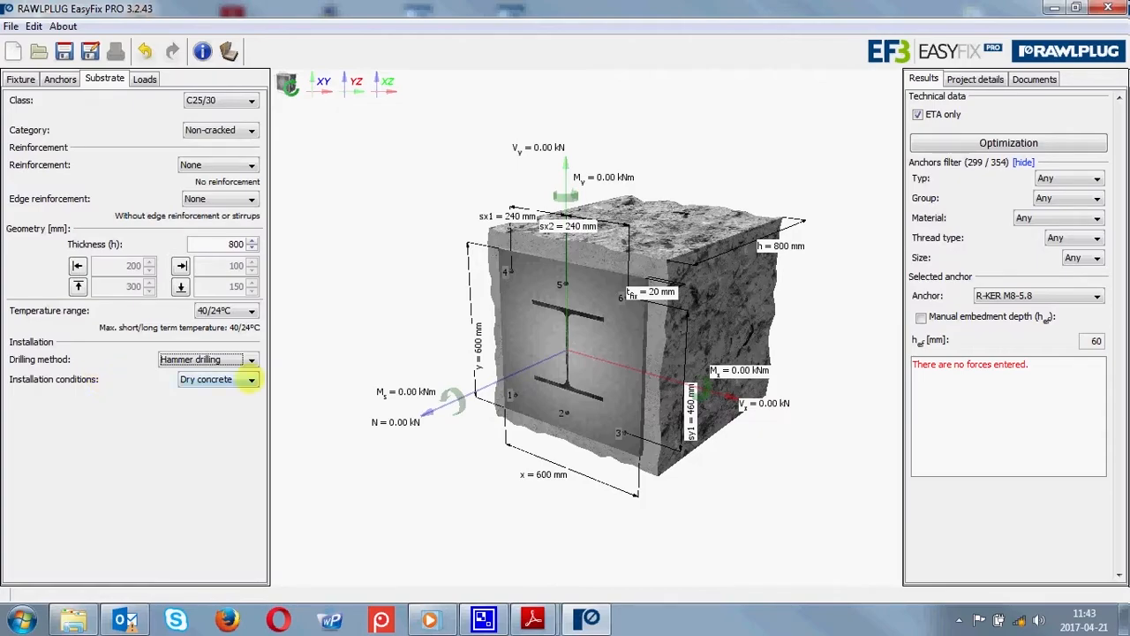
click(250, 379)
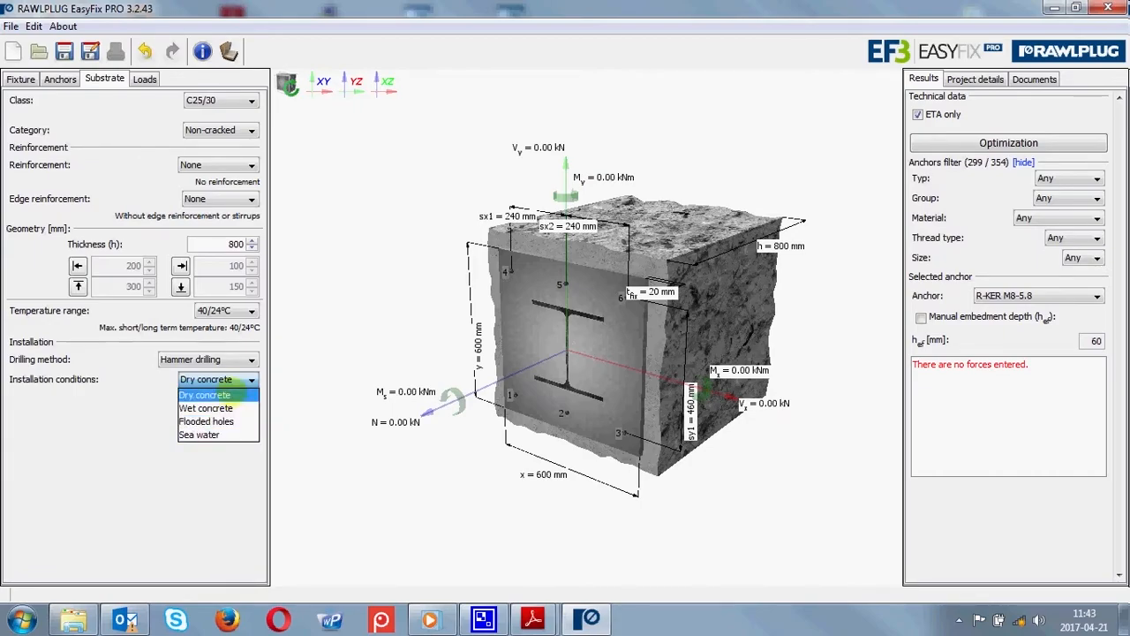
click(194, 396)
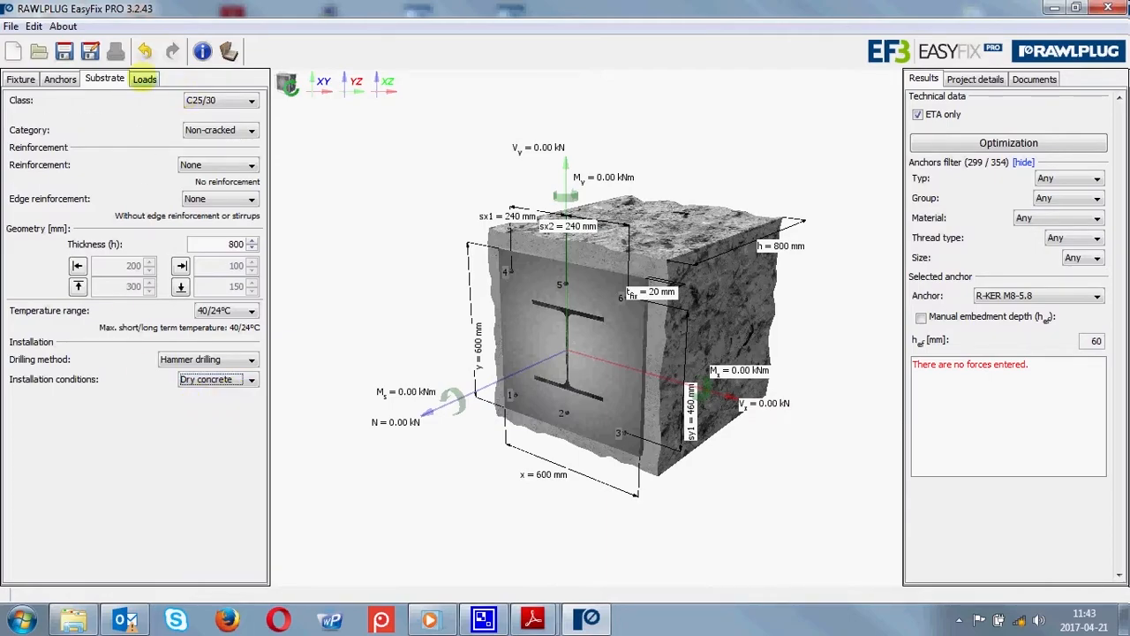
- Try the characteristic action load type with safety factors of 1.44 for permanent action and 2.00 for variable action
click(144, 78)
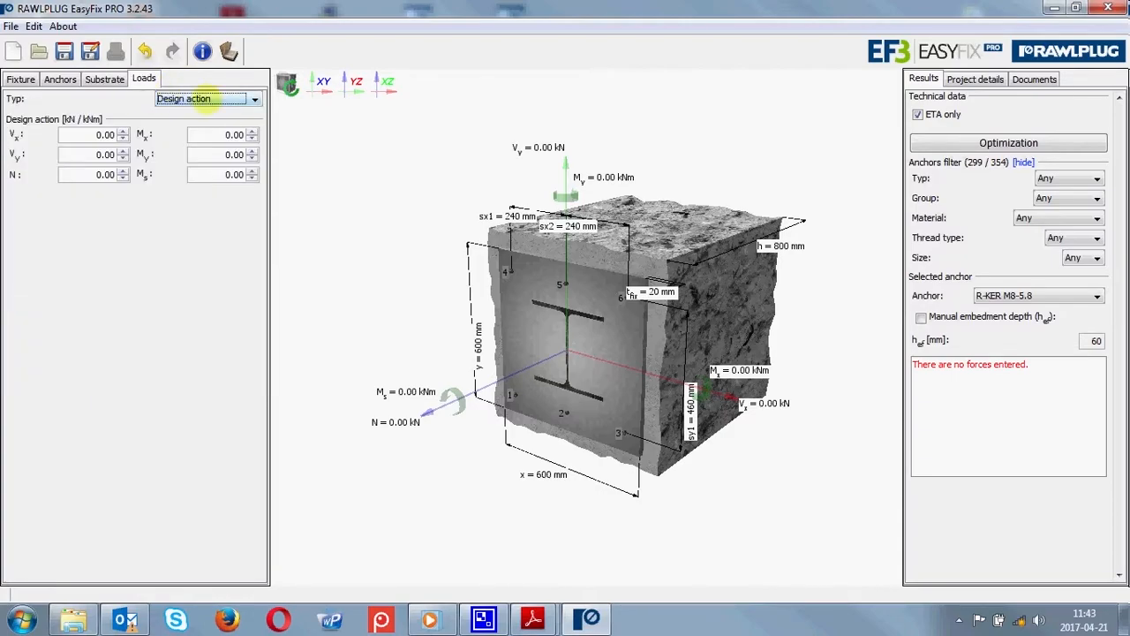
click(253, 99)
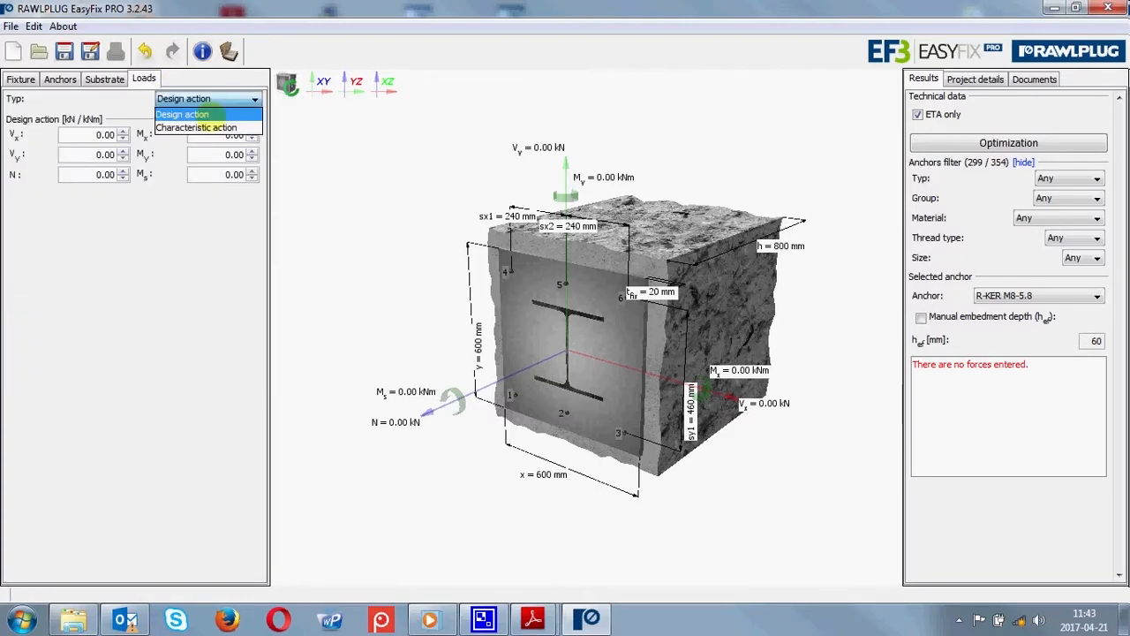
click(202, 128)
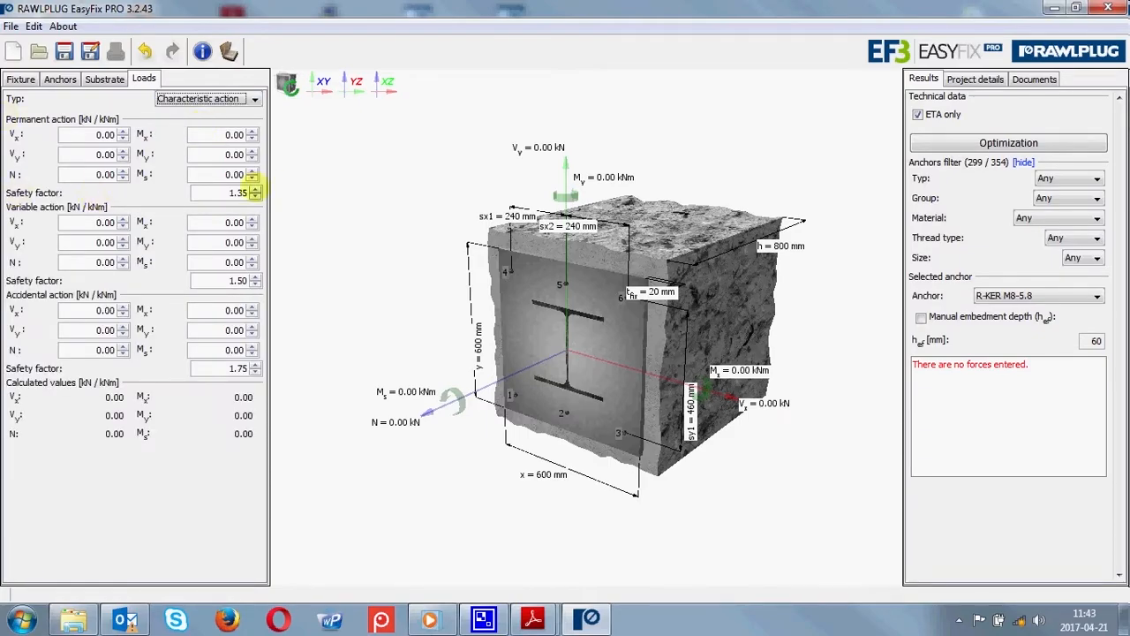
click(254, 188)
click(254, 188)
click(255, 188)
click(254, 188)
click(254, 188)
click(255, 188)
click(254, 188)
click(254, 188)
click(254, 188)
click(225, 280)
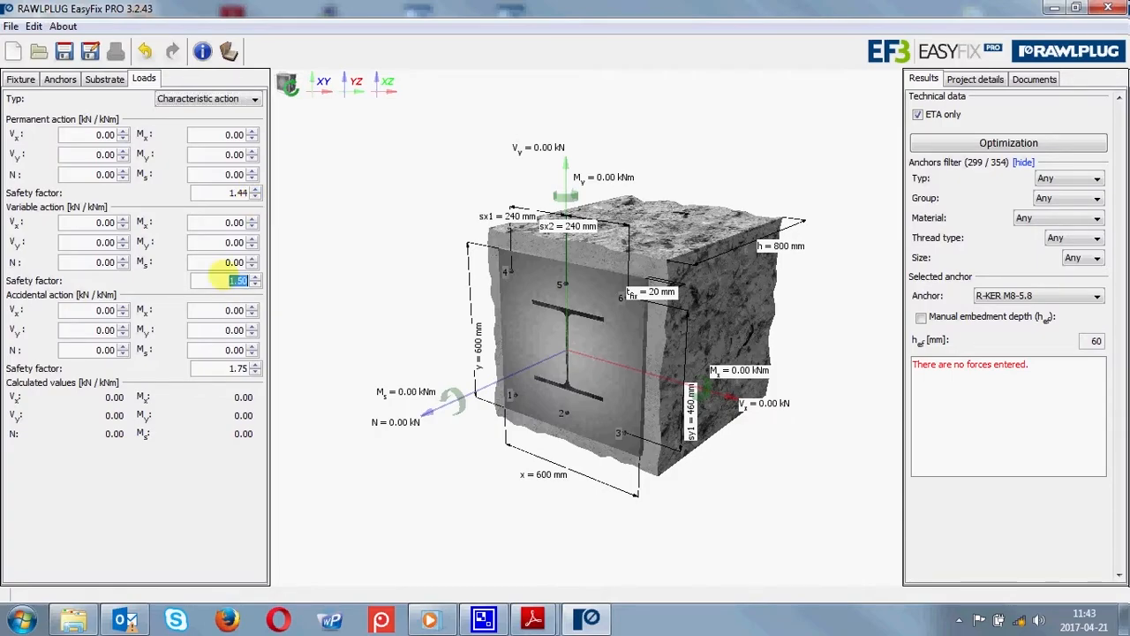
text(2)
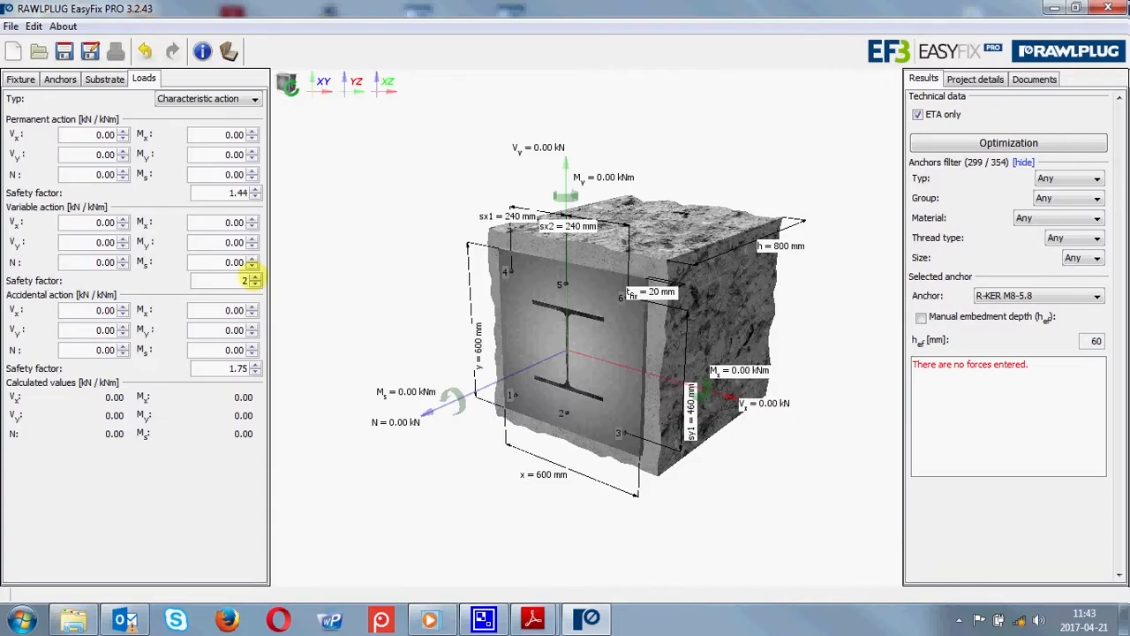
key(Return)
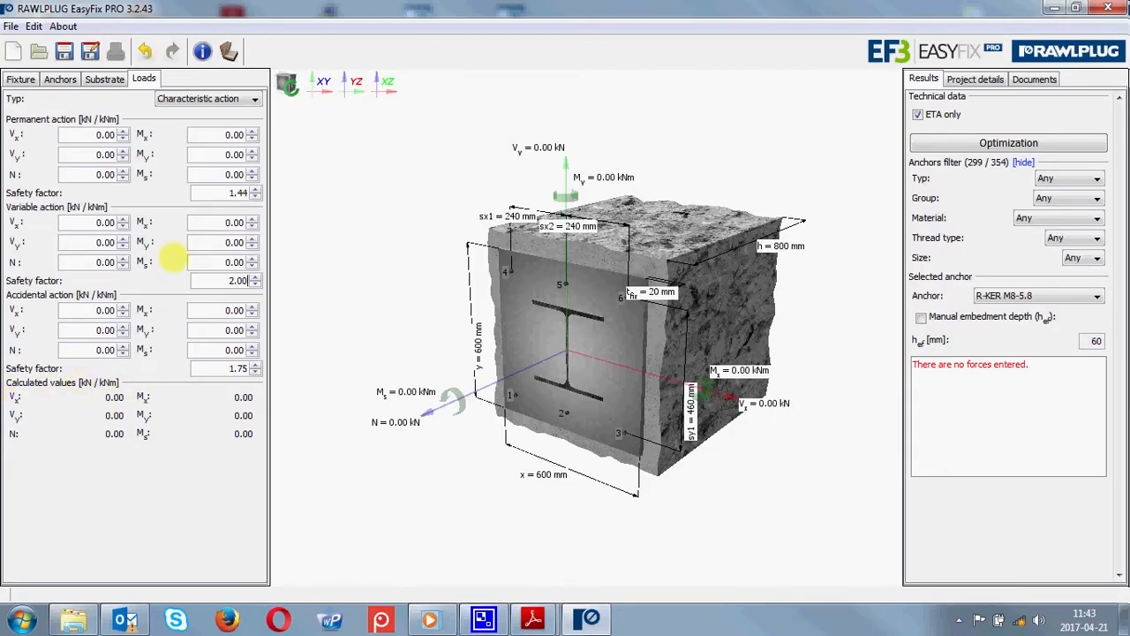
- Switch the load type to design action and set the normal force N to 57 kN
click(254, 98)
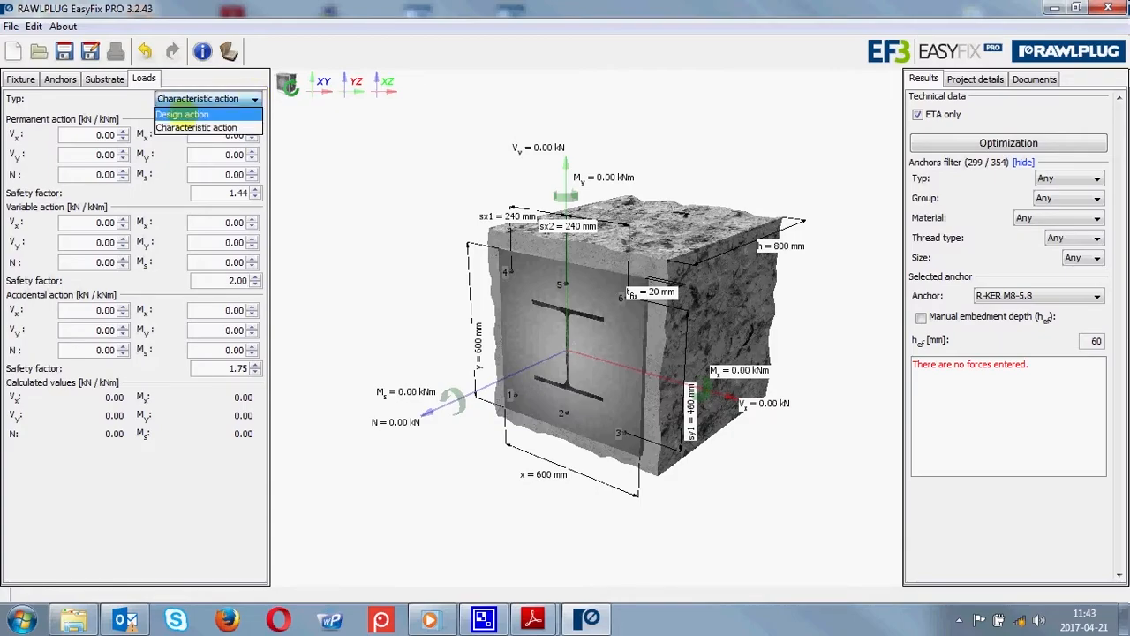
click(183, 115)
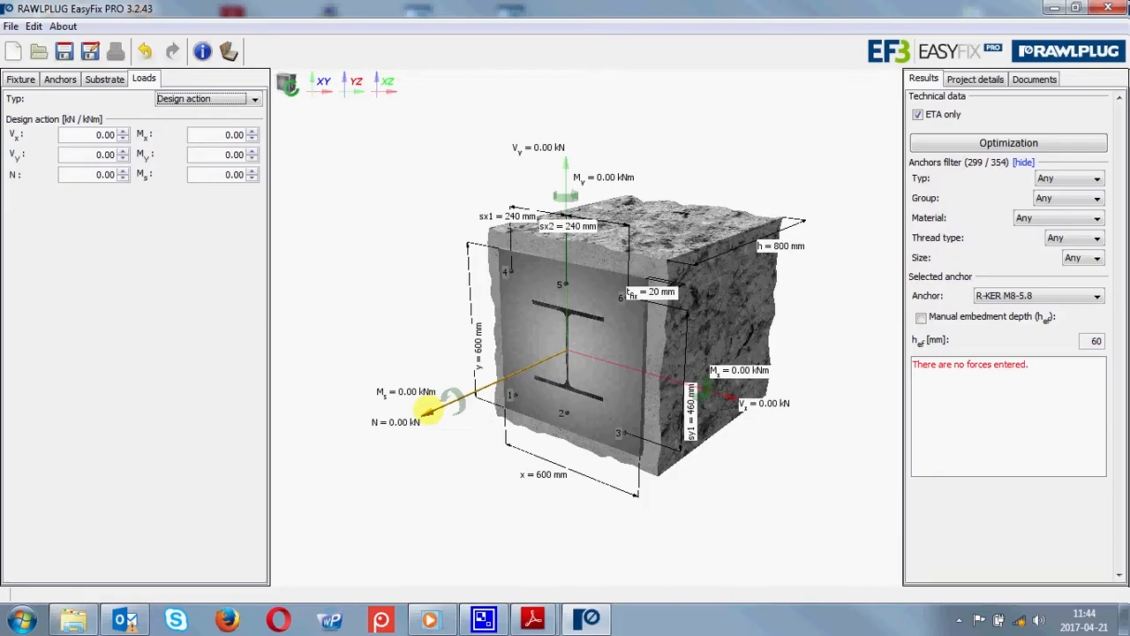
click(427, 411)
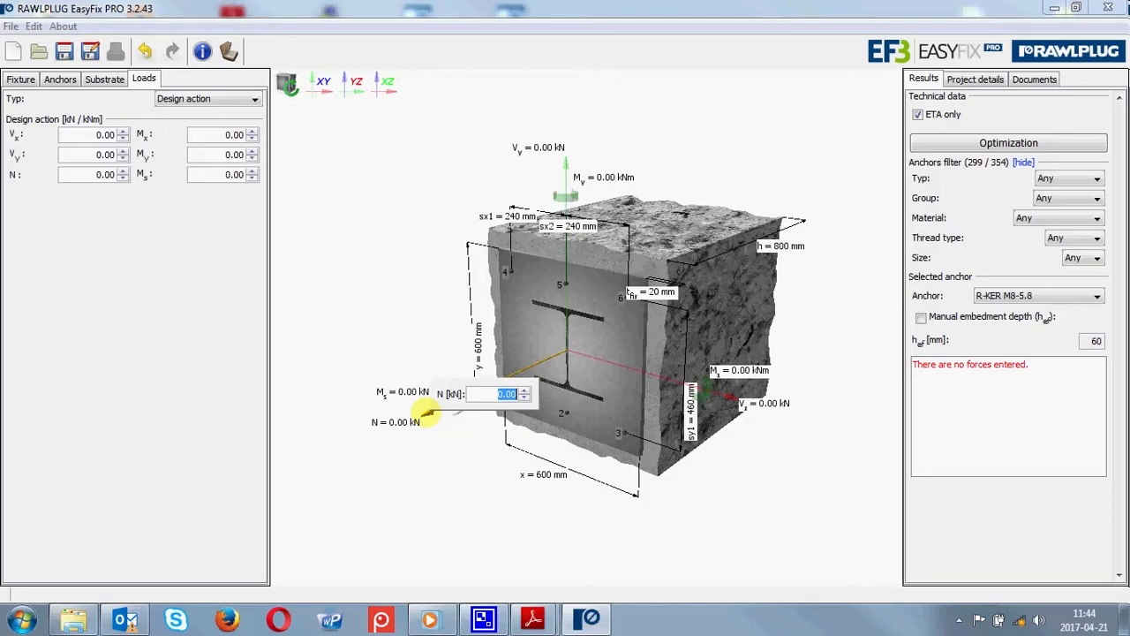
text(57)
key(Return)
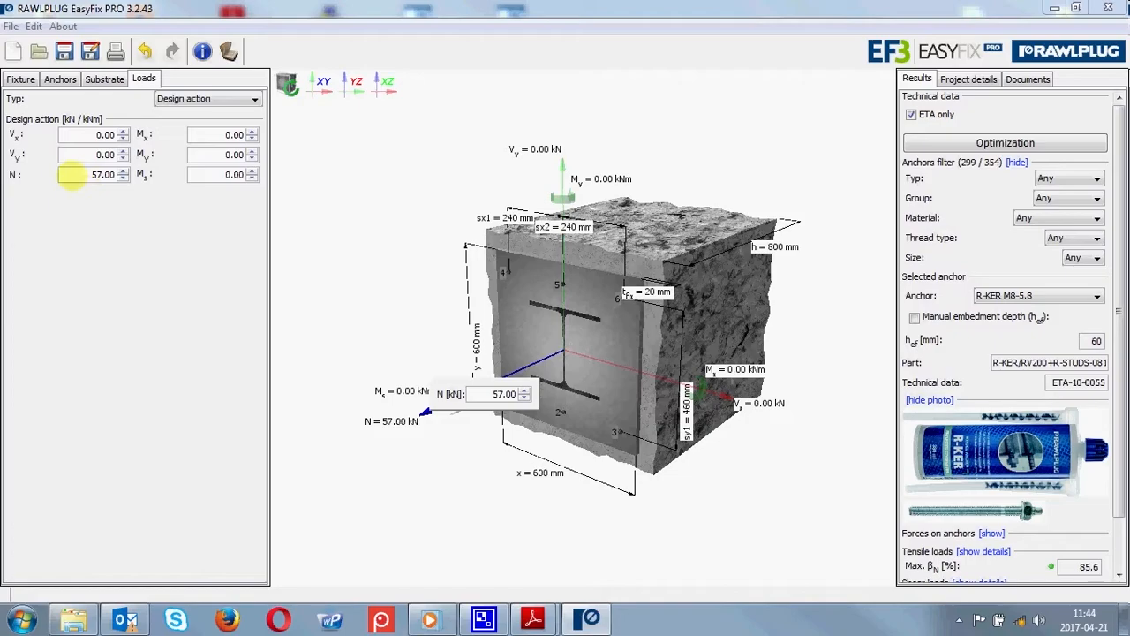
- Set the design shear force Vx to -5 kN
click(110, 134)
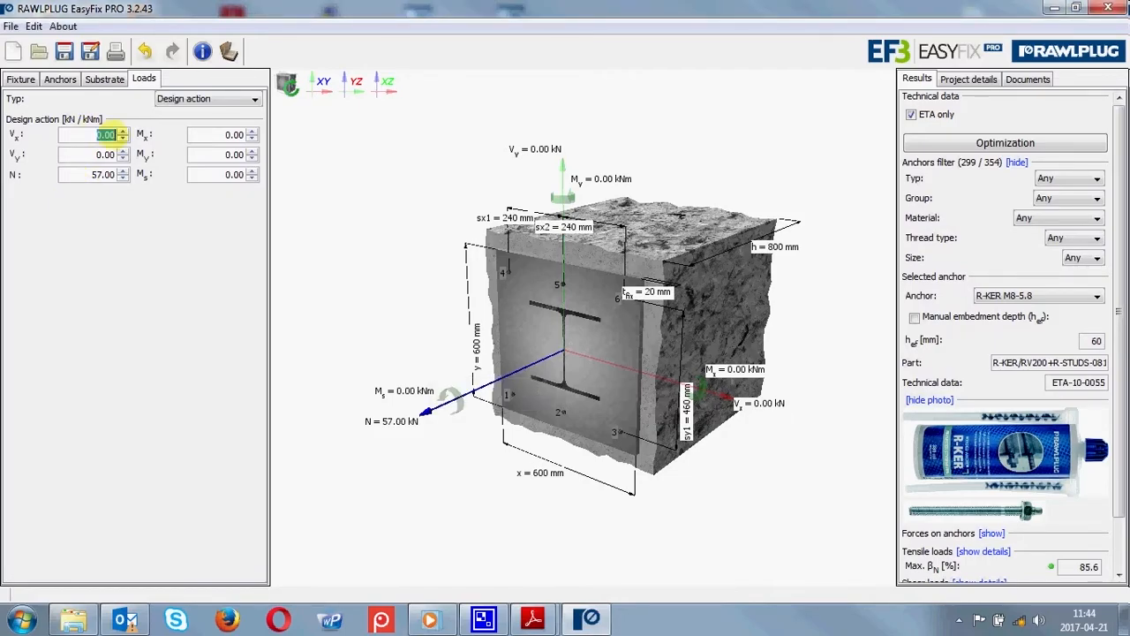
text(-0,5-)
key(BackSpace)
key(Return)
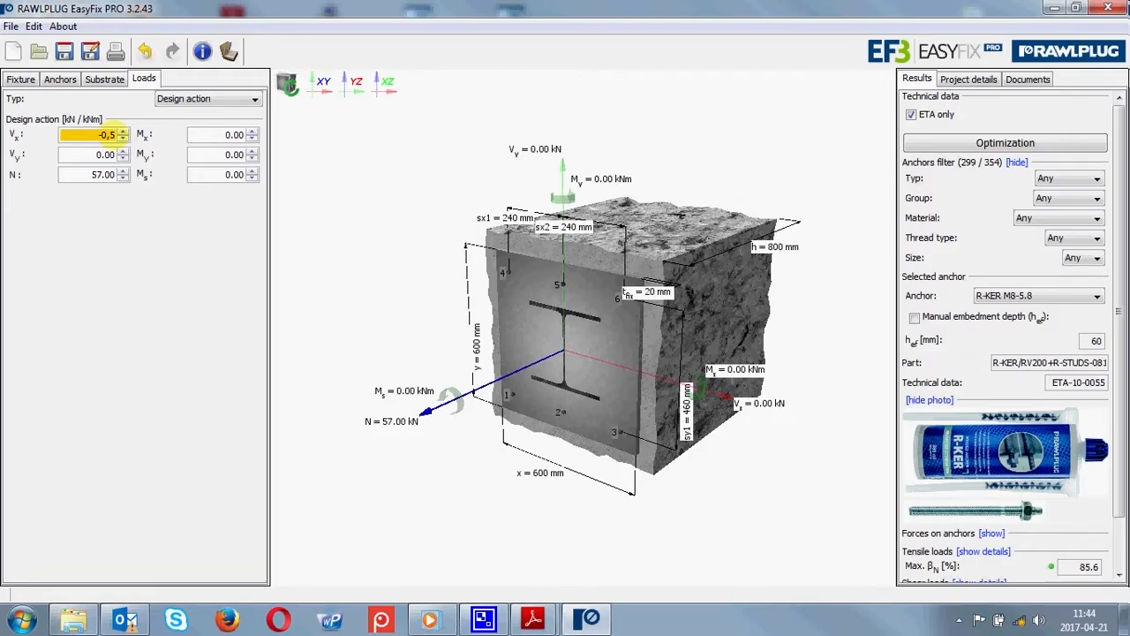
text(-)
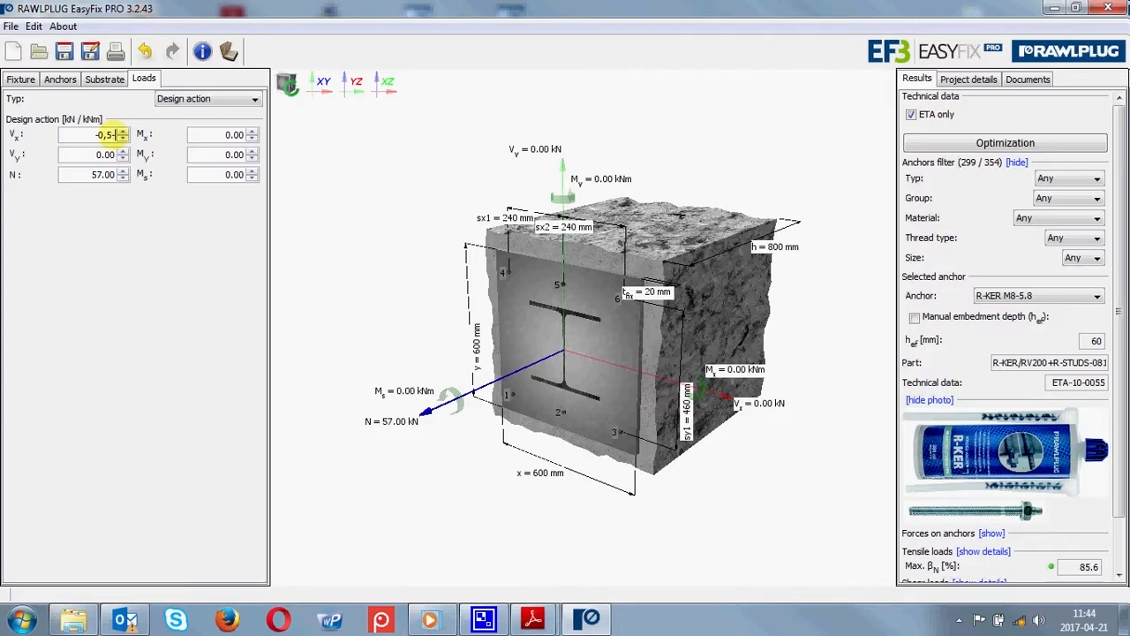
text(5)
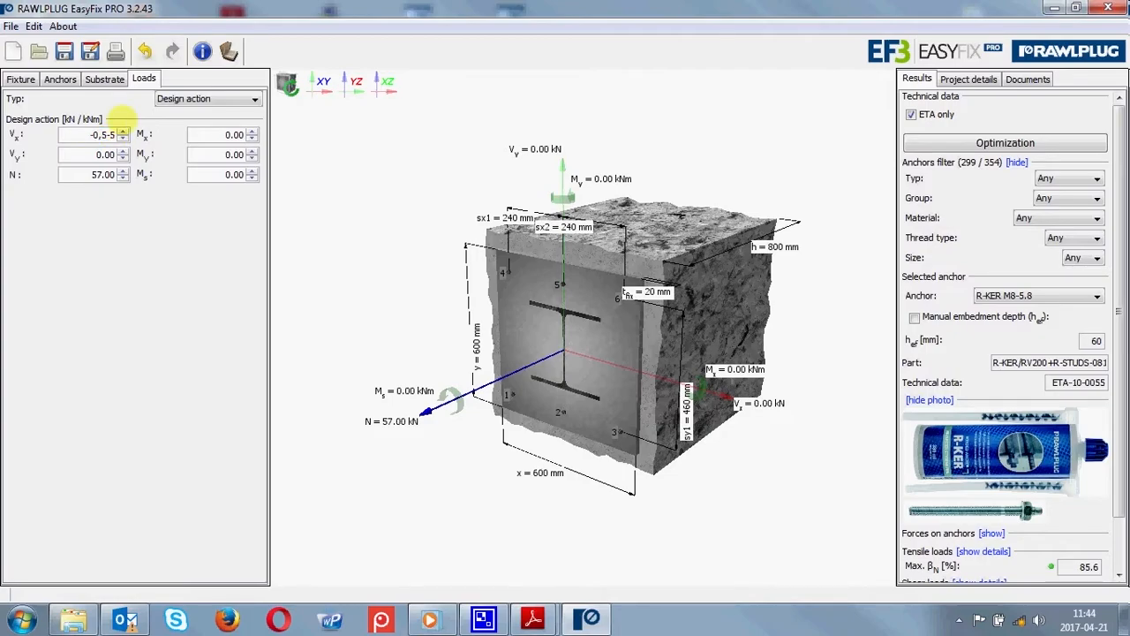
click(91, 134)
drag(76, 134, 124, 134)
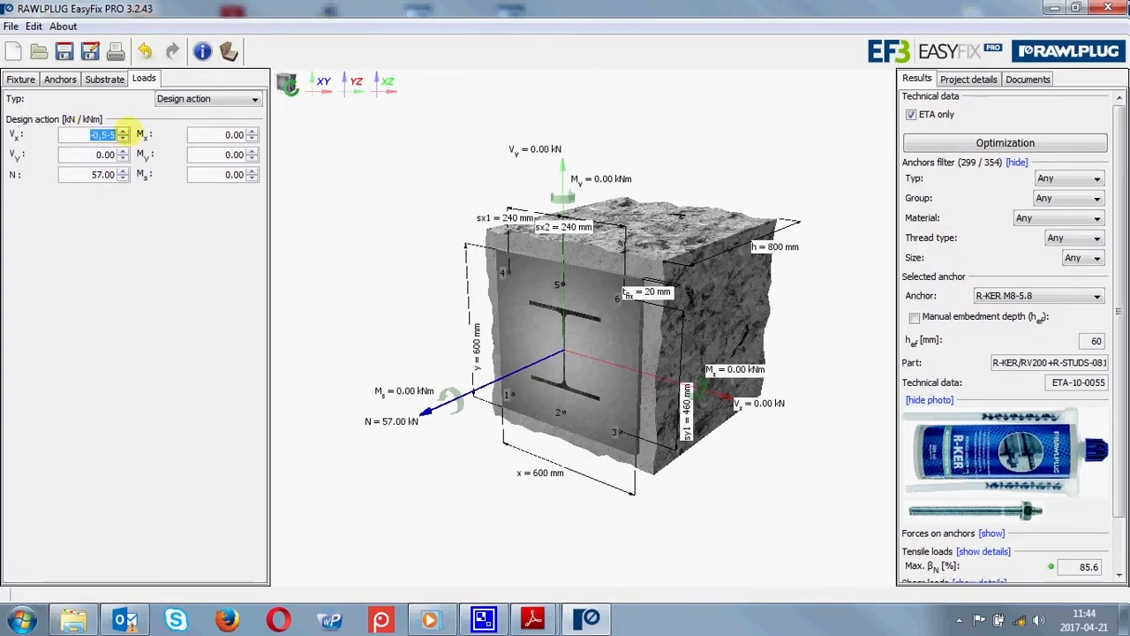
text(-5)
key(Return)
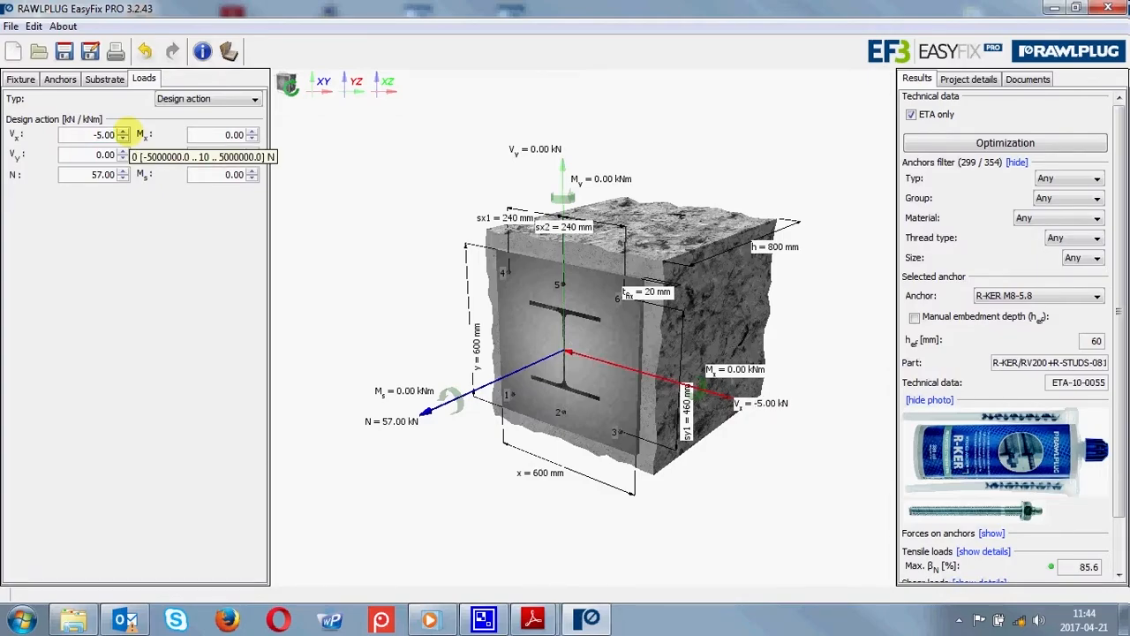
- Set the design shear force Vy to 23 kN
click(93, 154)
drag(93, 154, 137, 155)
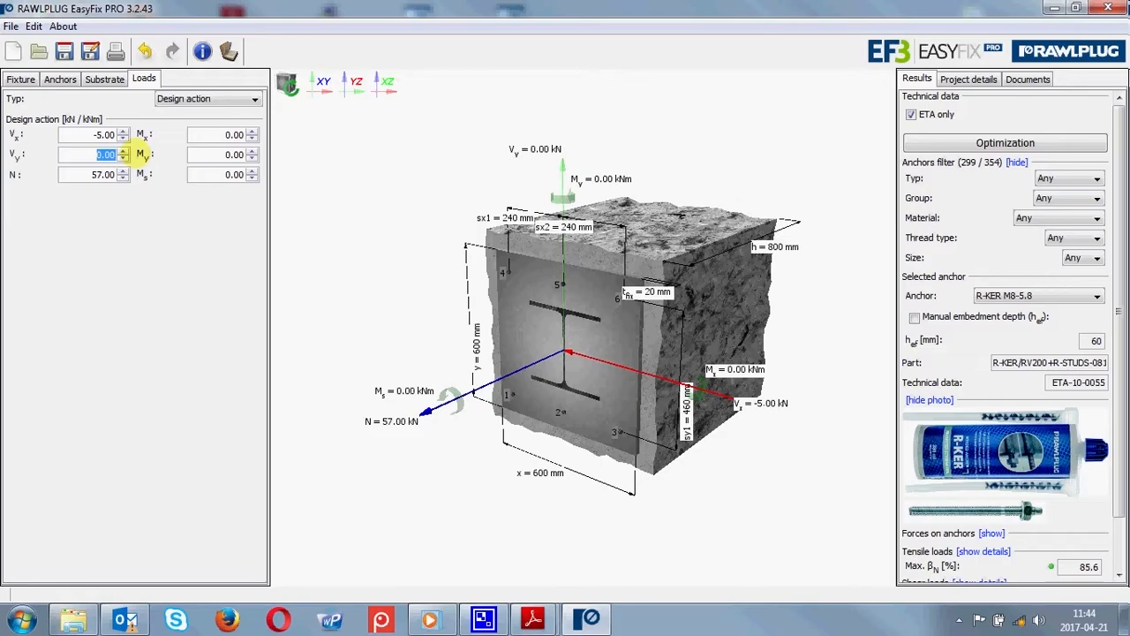
text(23)
key(Return)
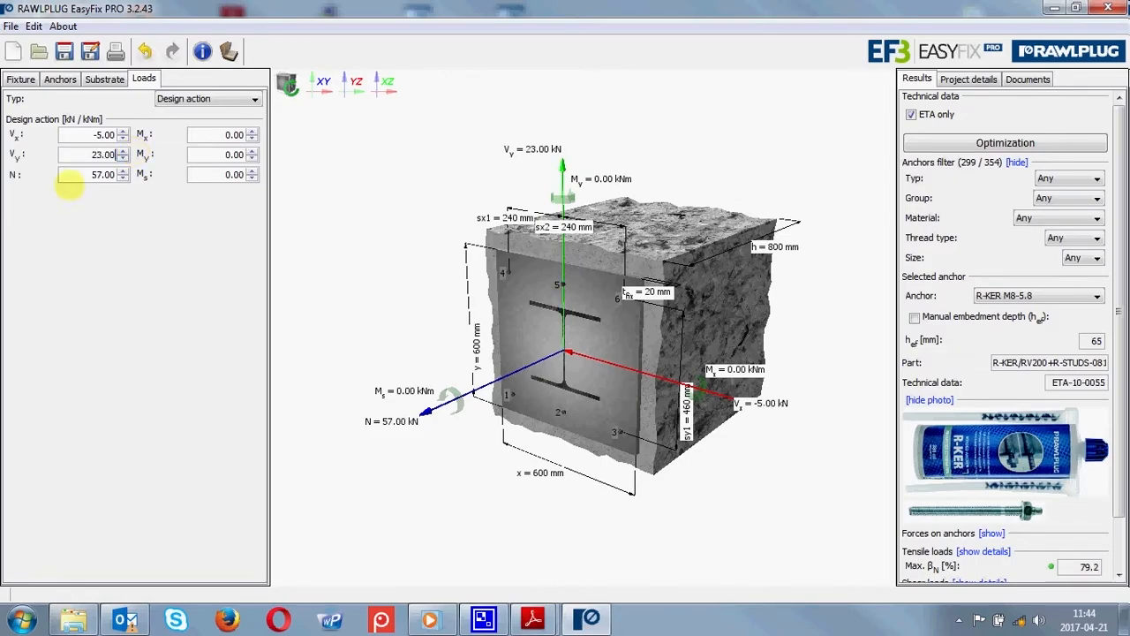
- Set the design bending moments to -42 kNm for My and 76 kNm for Mx
drag(226, 155, 251, 155)
text(4)
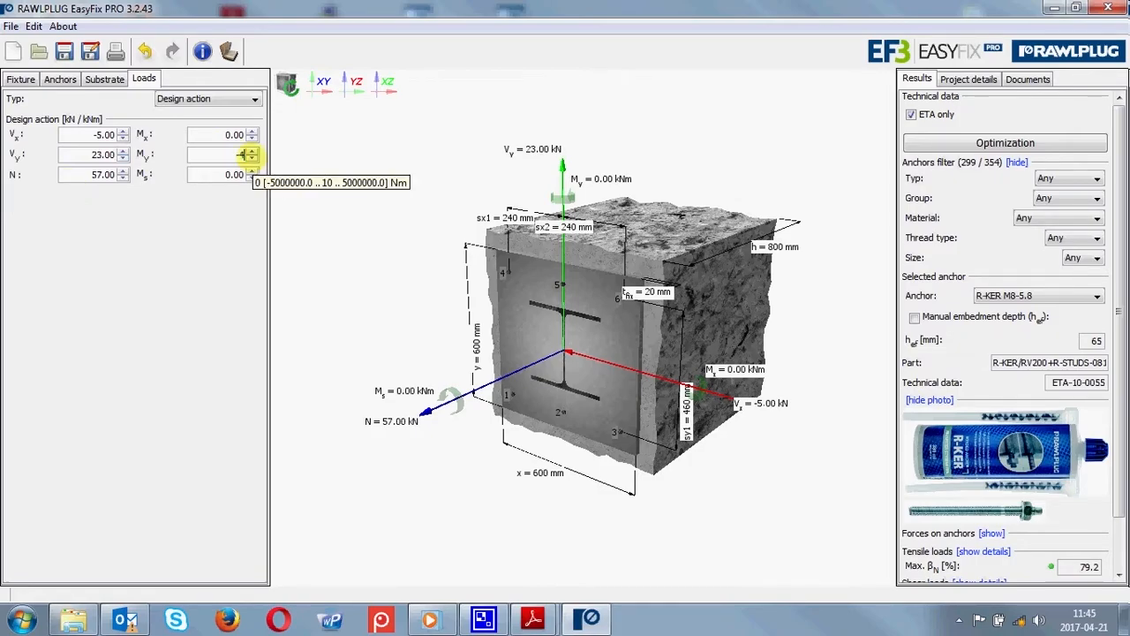
text(2)
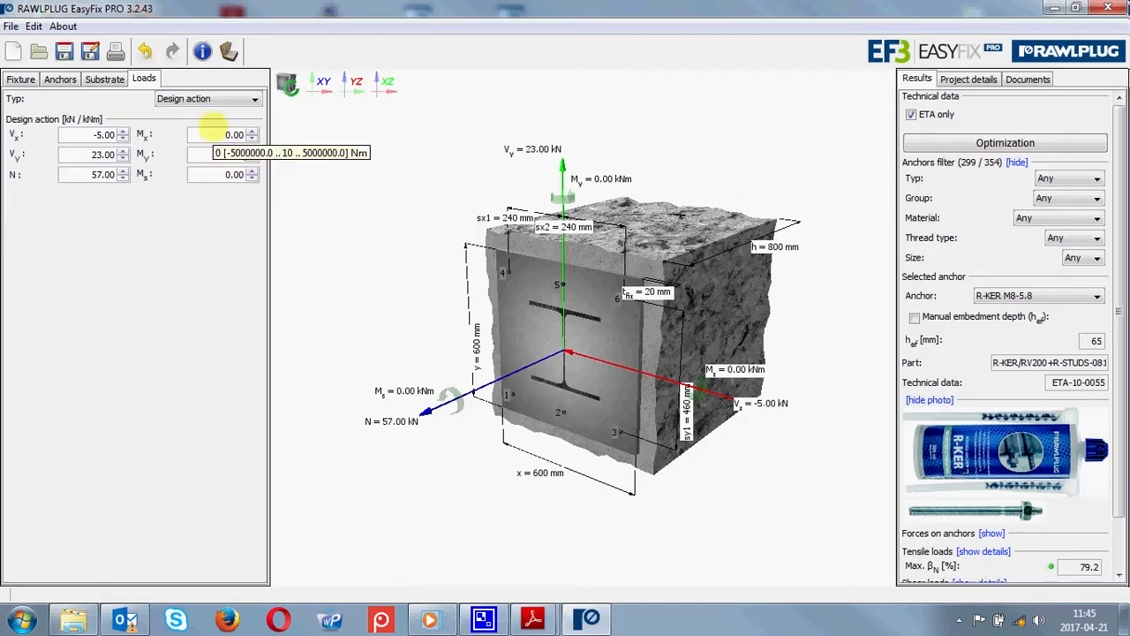
click(215, 132)
drag(217, 134, 252, 134)
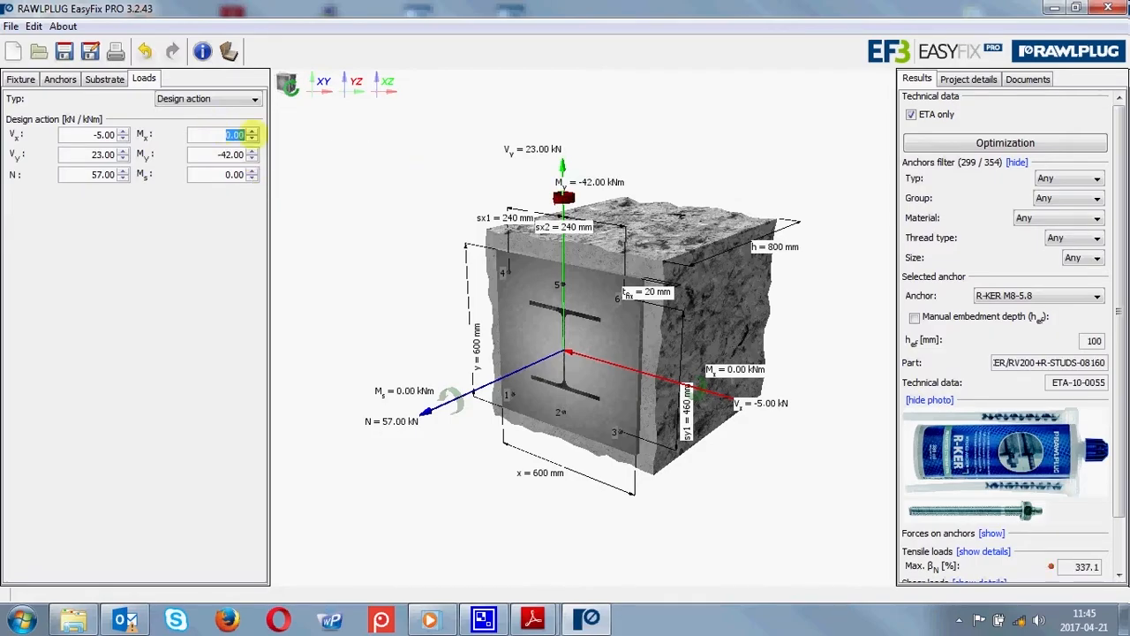
text(76)
key(Return)
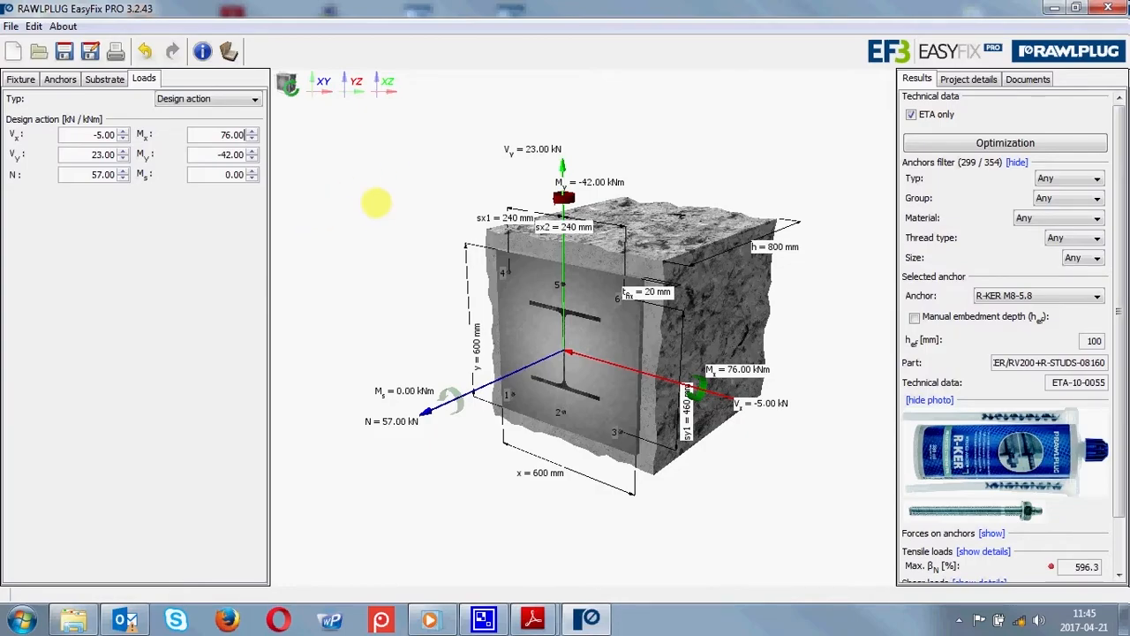
- Start the base plate thickness calculation using steel selected from program data, with carbon as the steel type
click(19, 79)
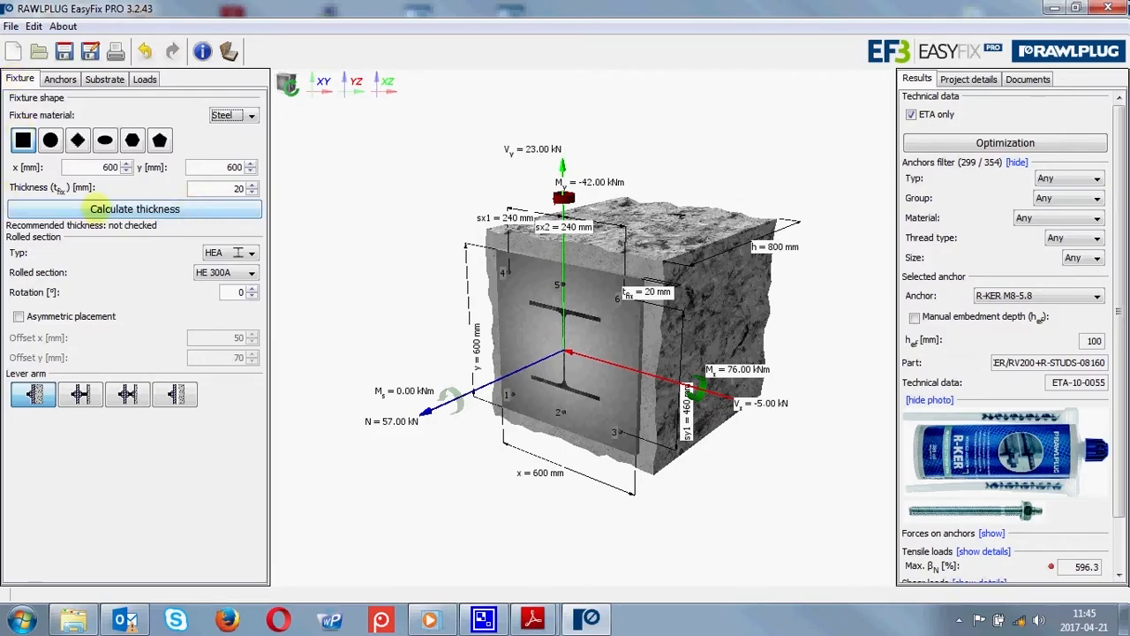
click(146, 209)
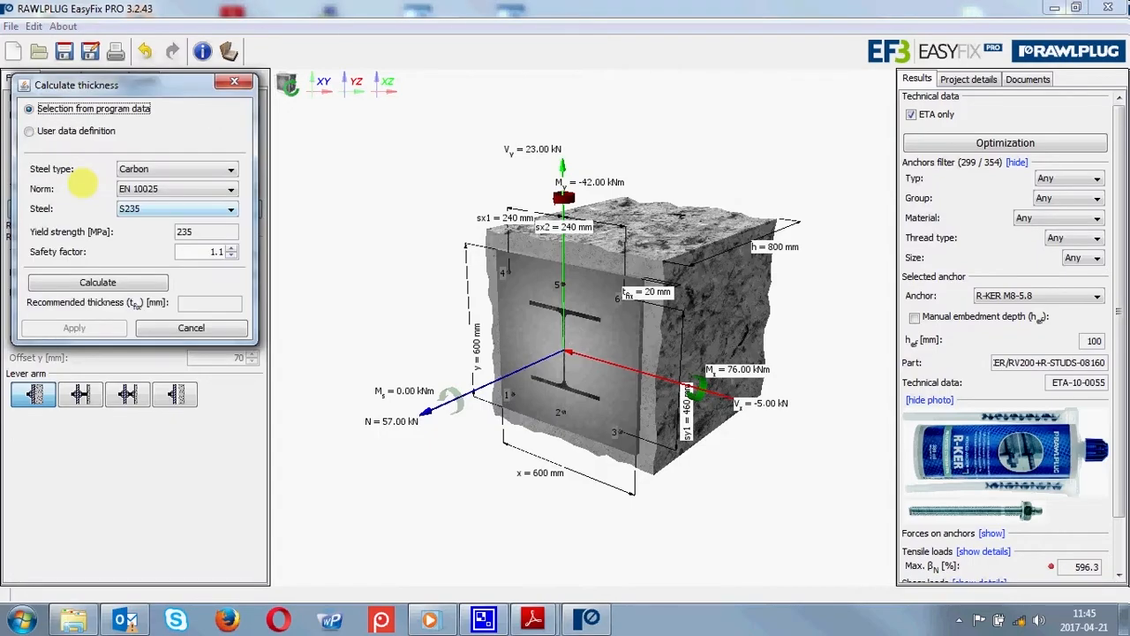
click(28, 131)
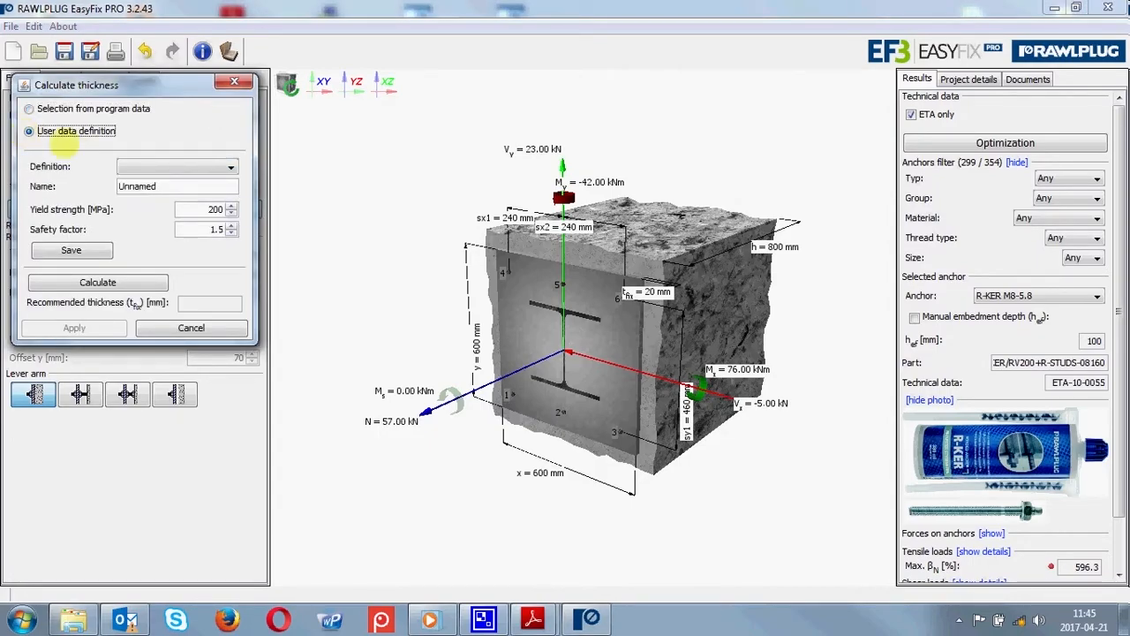
click(28, 108)
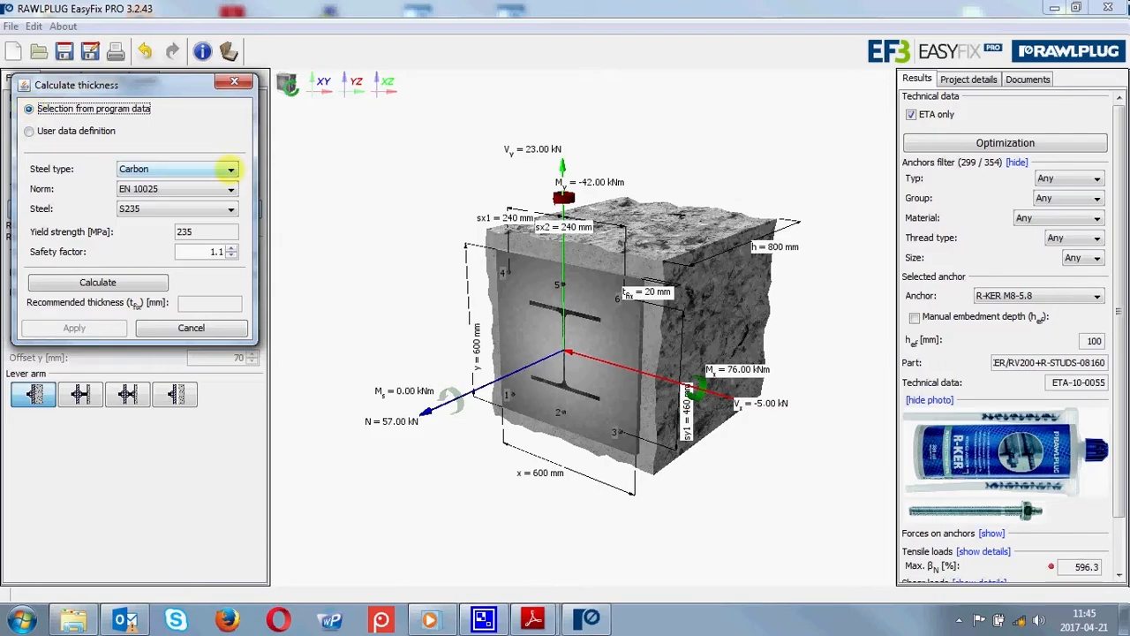
click(226, 169)
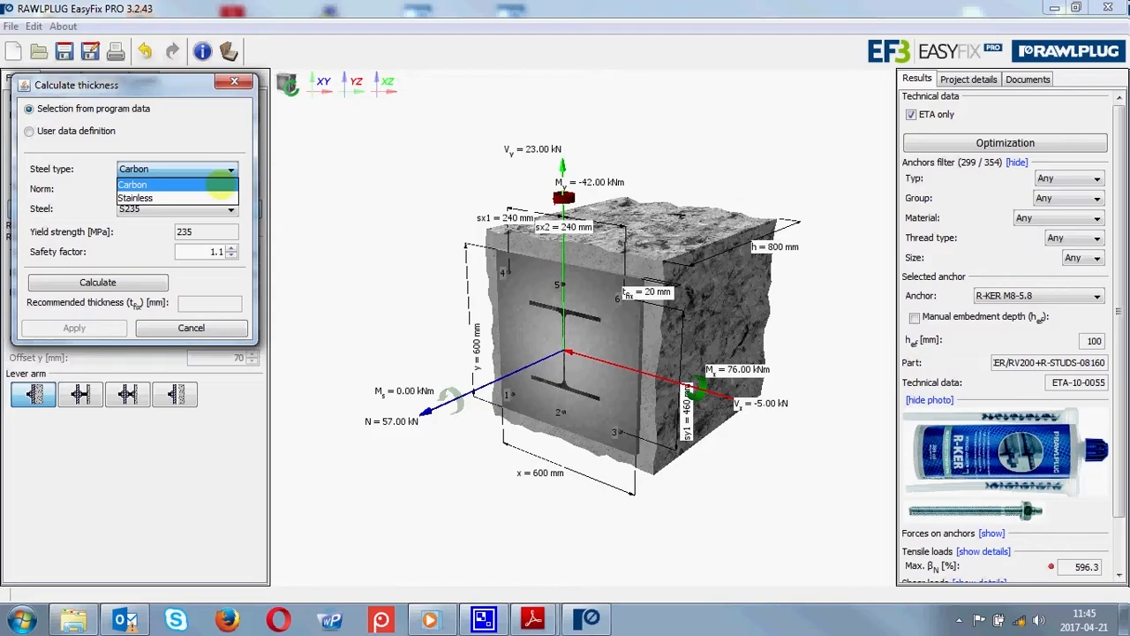
click(220, 184)
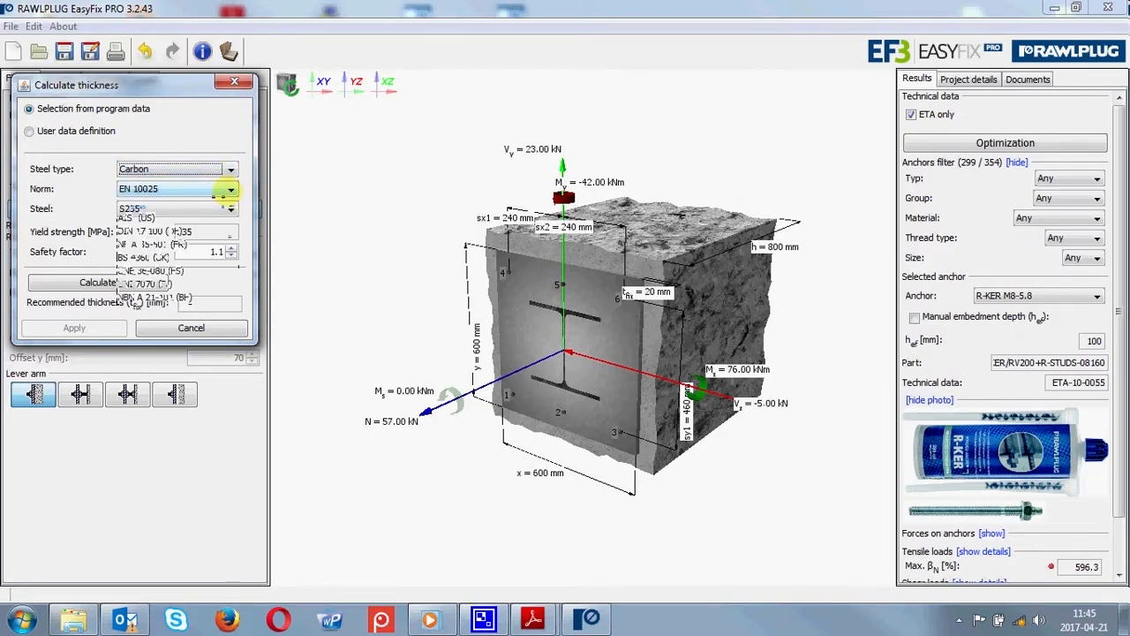
- Choose norm EN 10025 and steel grade S235 for the base plate thickness calculation
click(227, 189)
drag(230, 232, 230, 204)
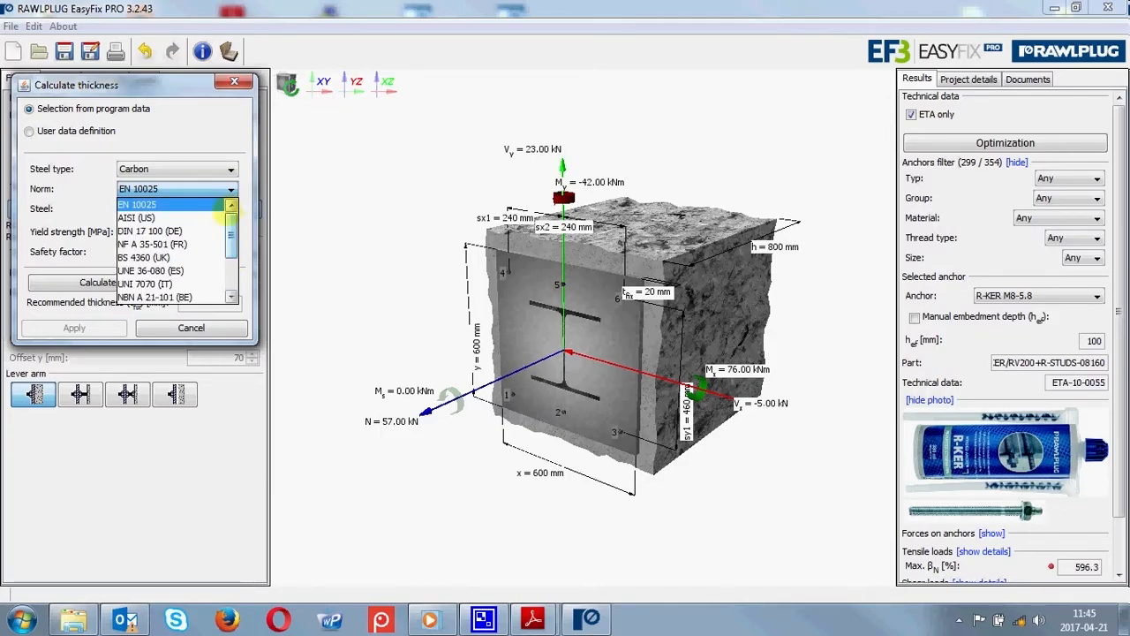
click(200, 202)
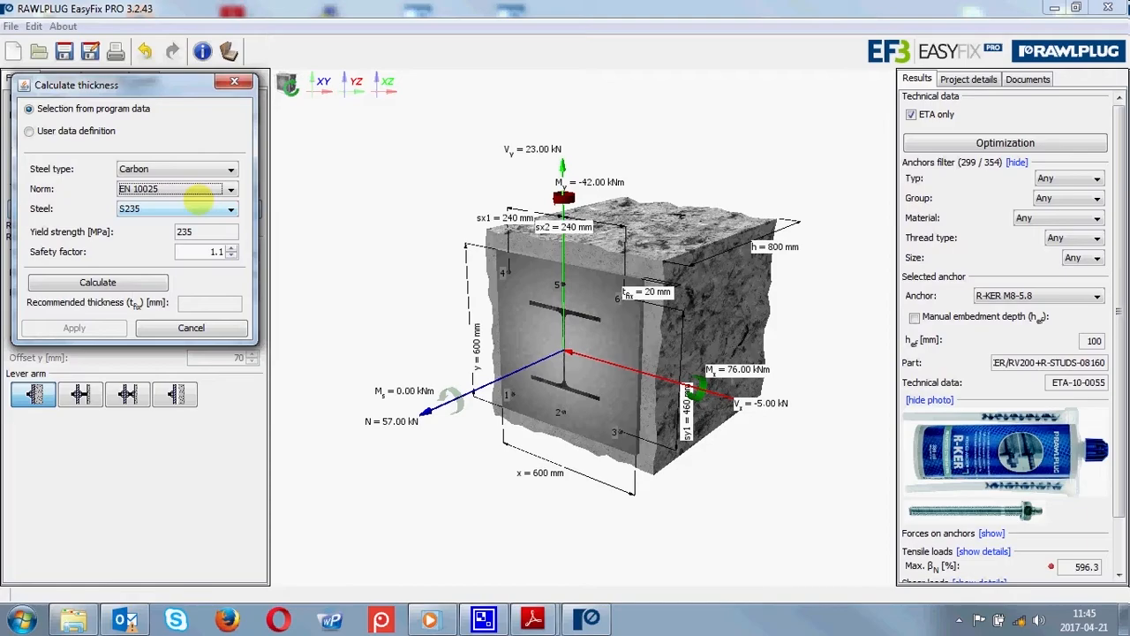
click(200, 208)
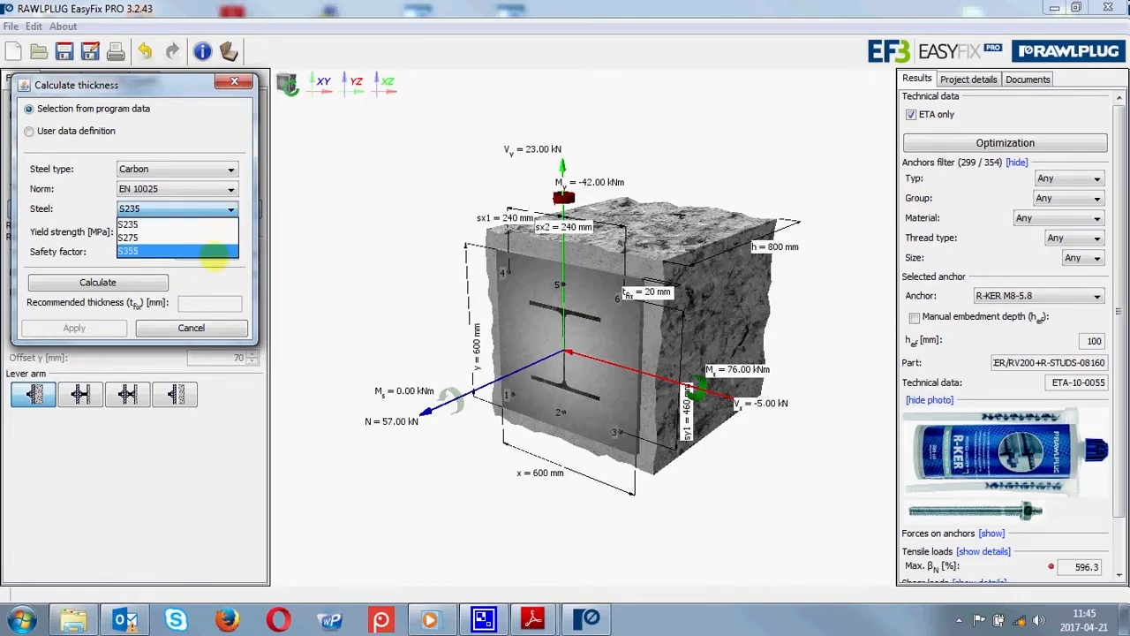
click(213, 225)
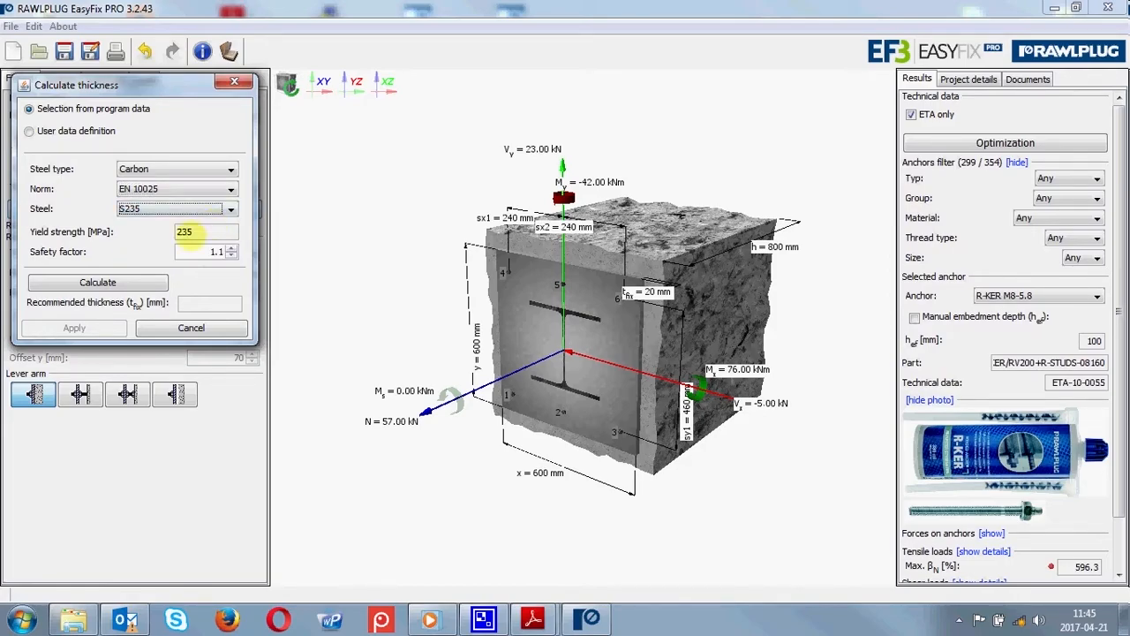
- Calculate the base plate thickness with a safety factor of 1.15 and apply the recommended thickness to the fixture
click(230, 248)
click(230, 248)
click(230, 248)
click(230, 255)
click(231, 255)
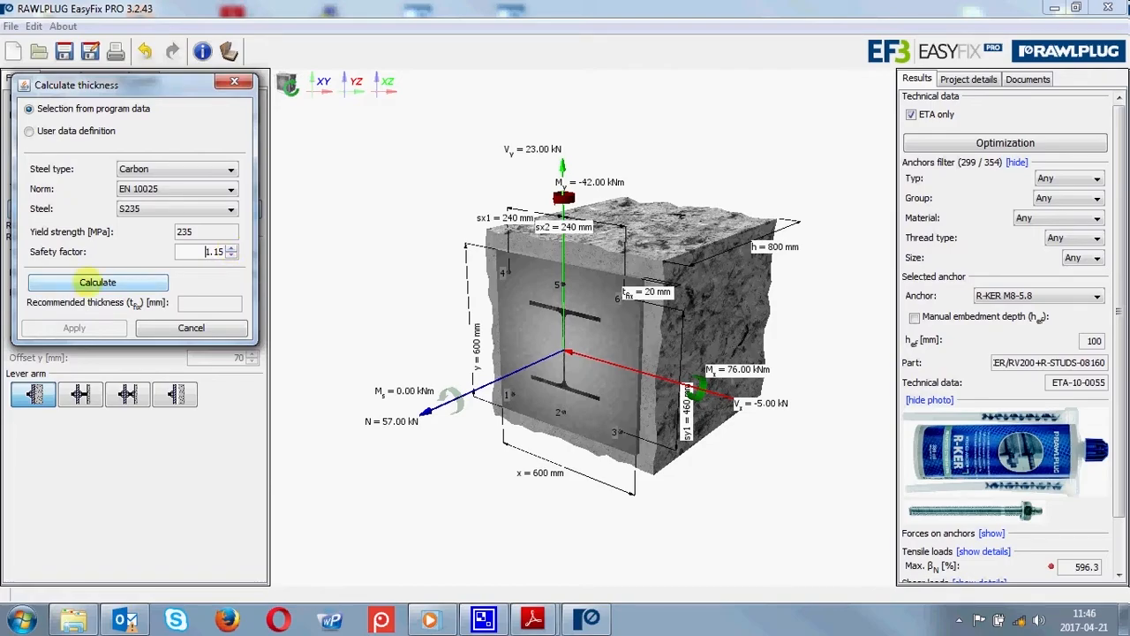
click(97, 282)
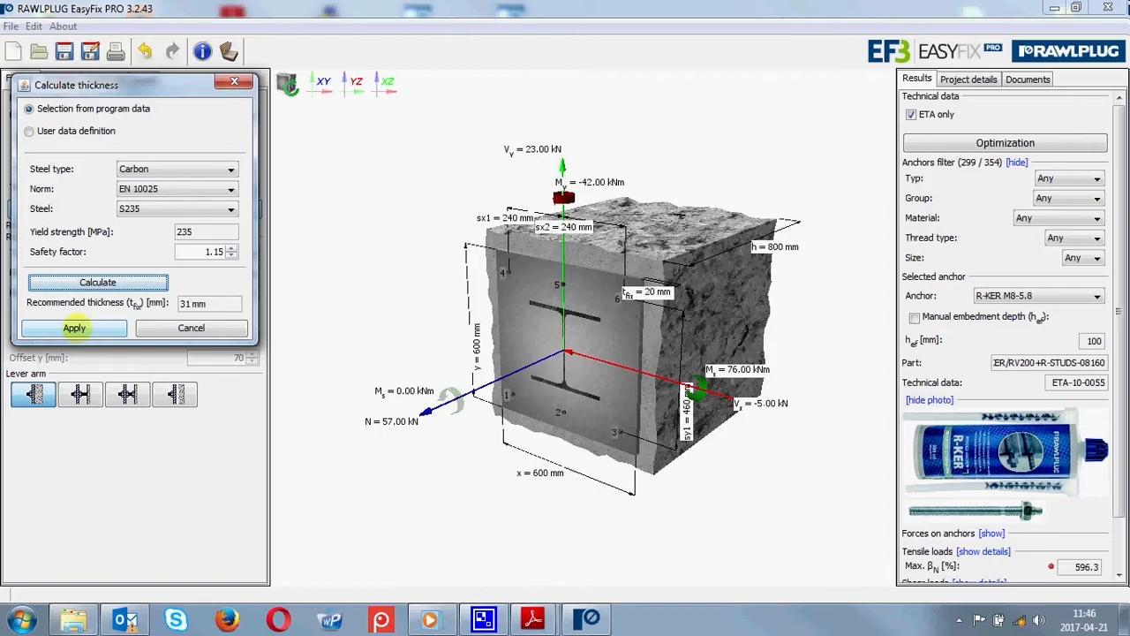
click(74, 328)
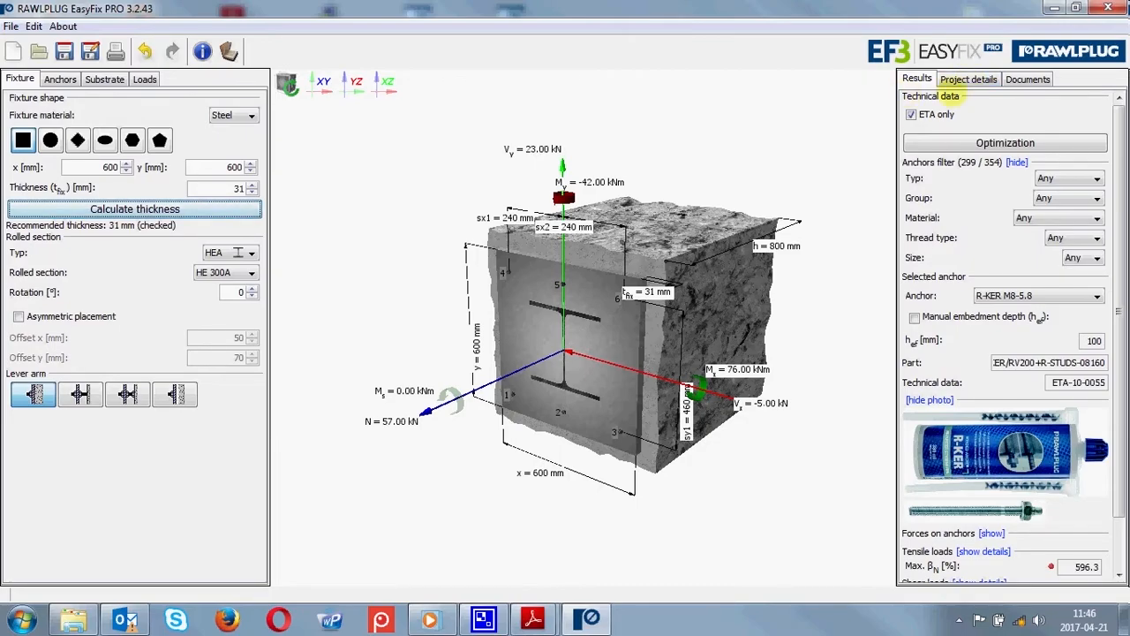
- Include anchors without ETA approval and filter the anchors to the Bonded type with any group
mouse_move(911, 113)
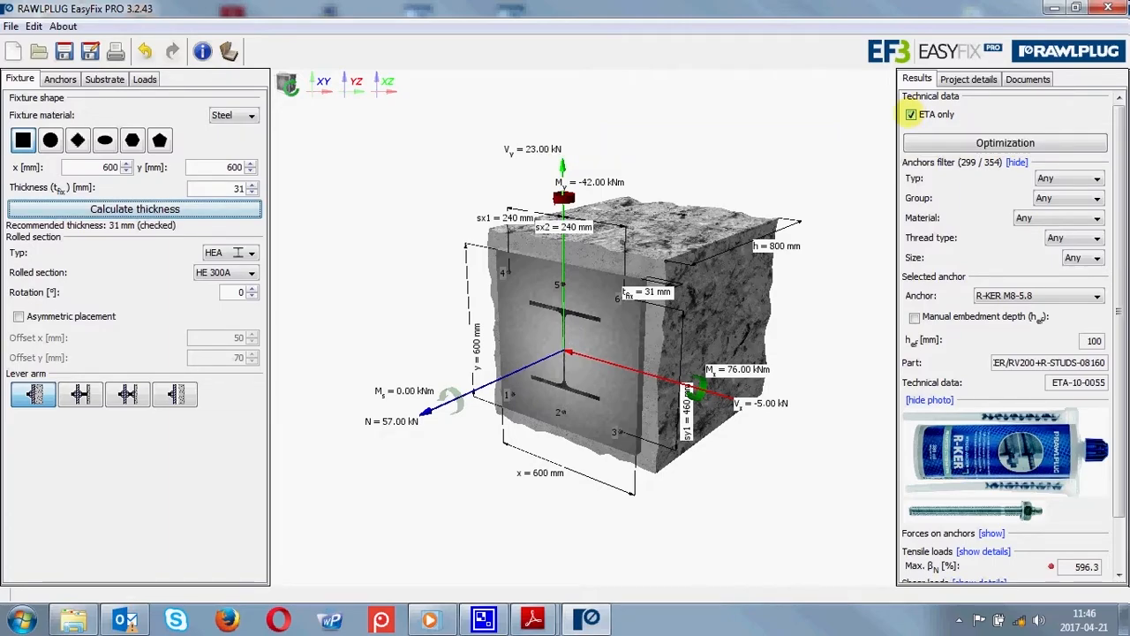
click(911, 114)
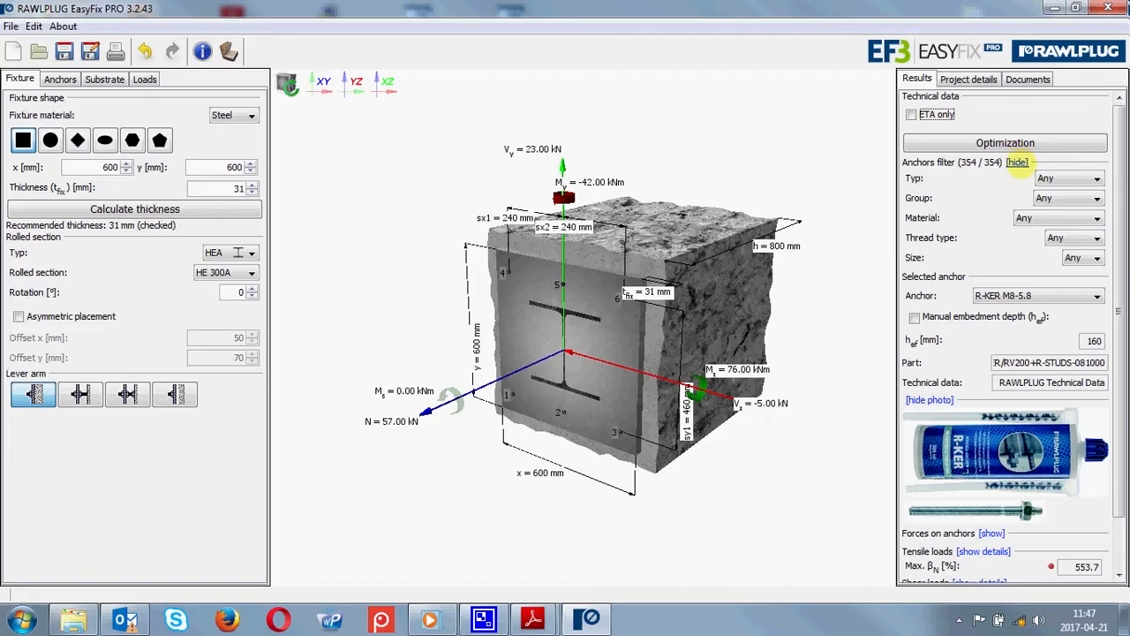
click(1094, 178)
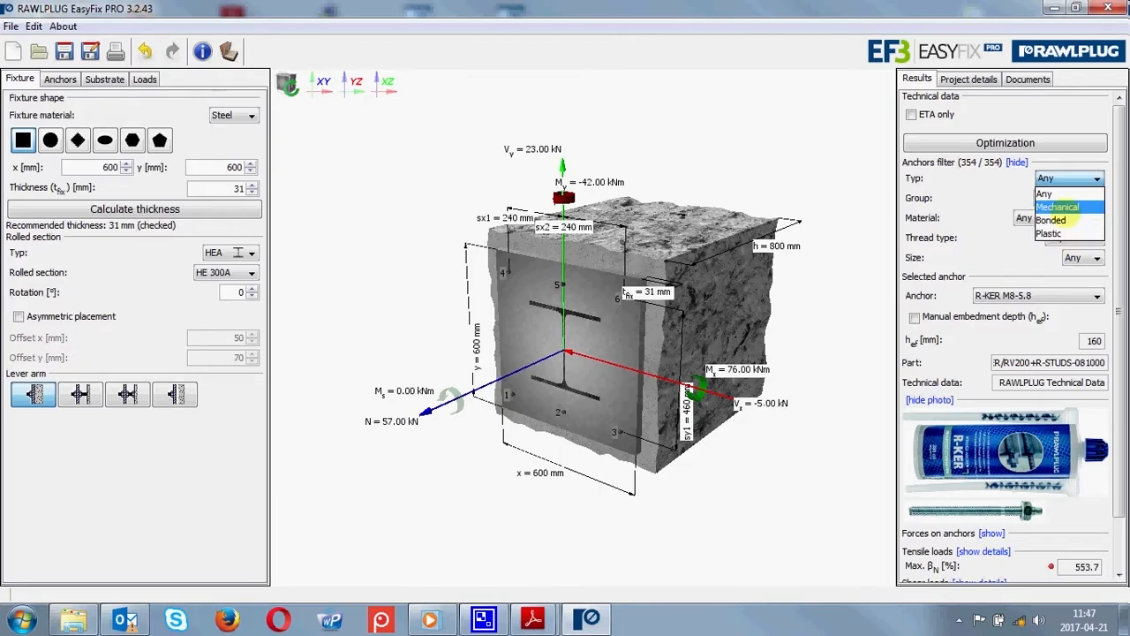
click(1052, 219)
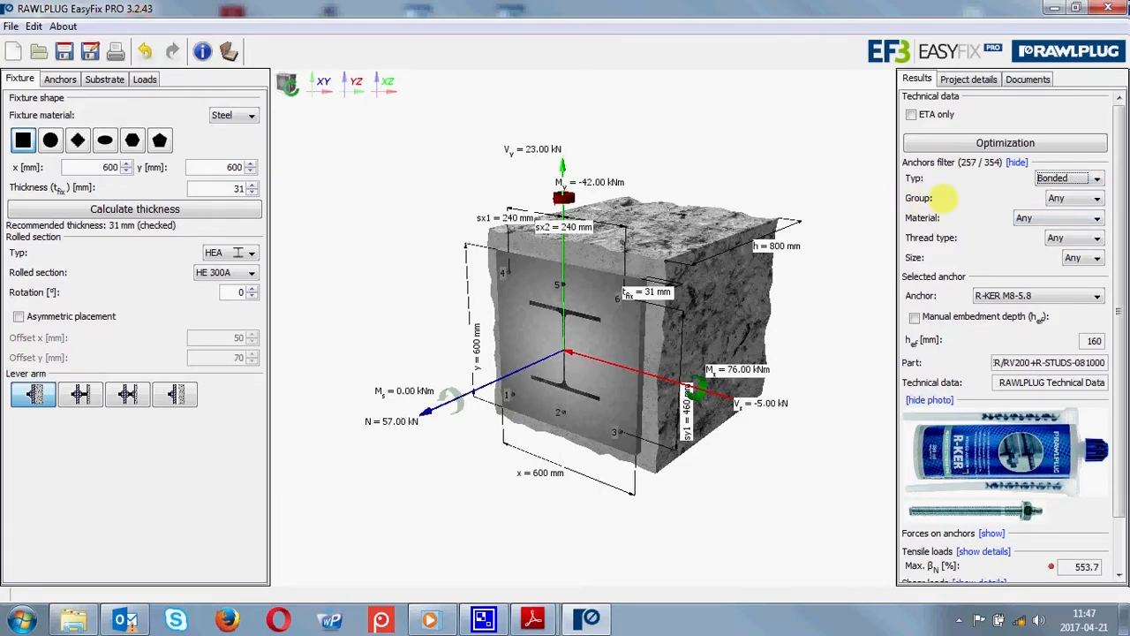
click(1073, 198)
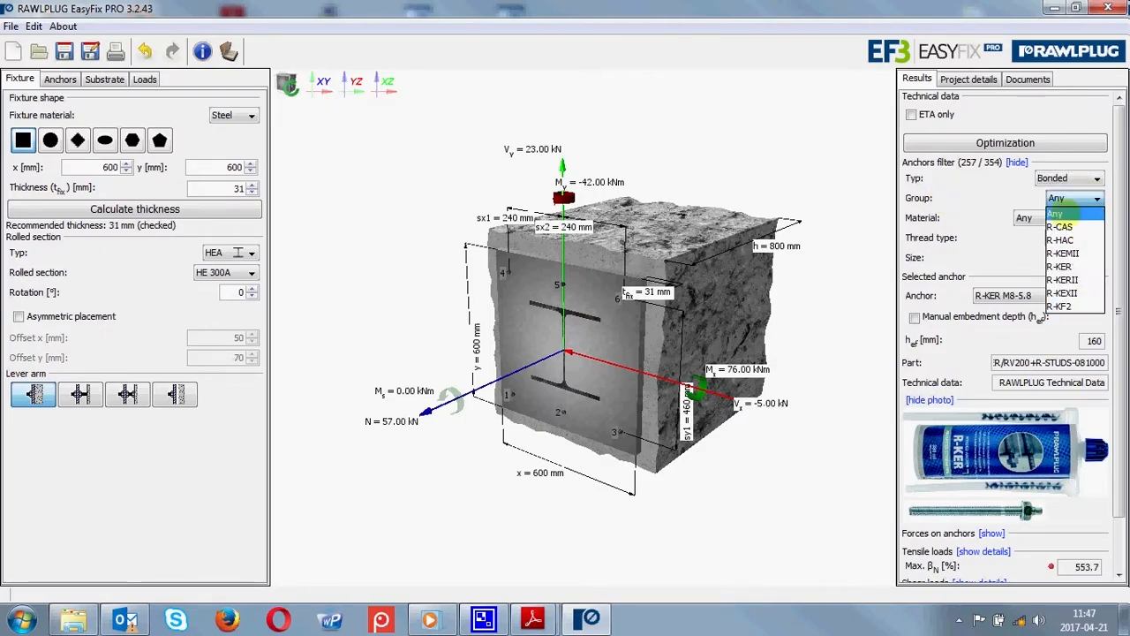
click(1056, 213)
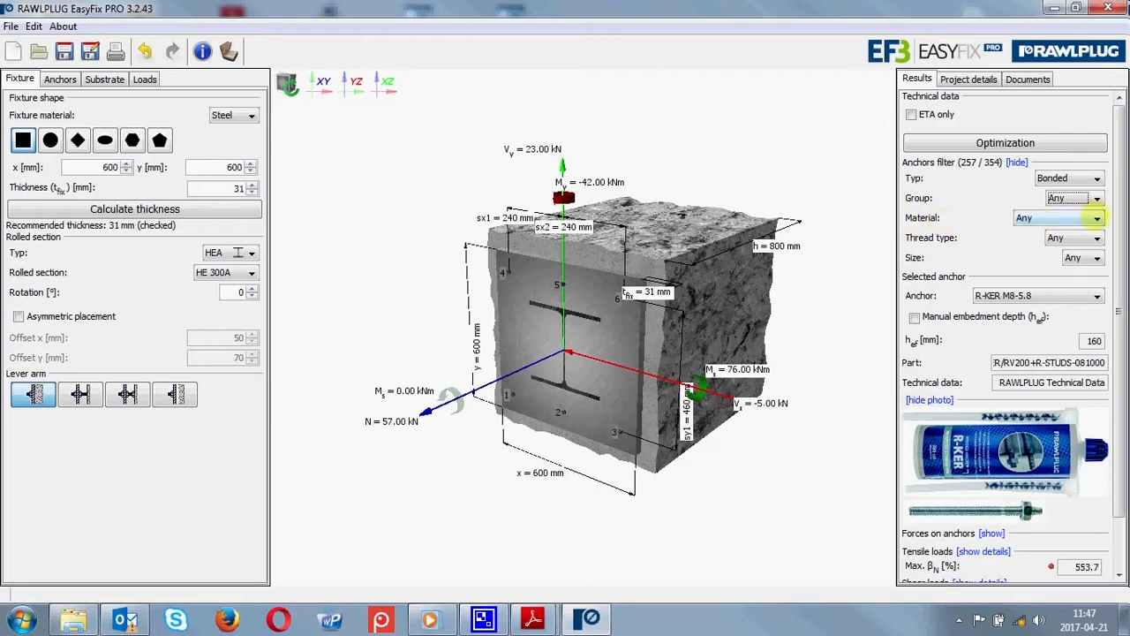
- Filter the bonded anchors to galvanized steel material, external thread and size 30
click(1095, 218)
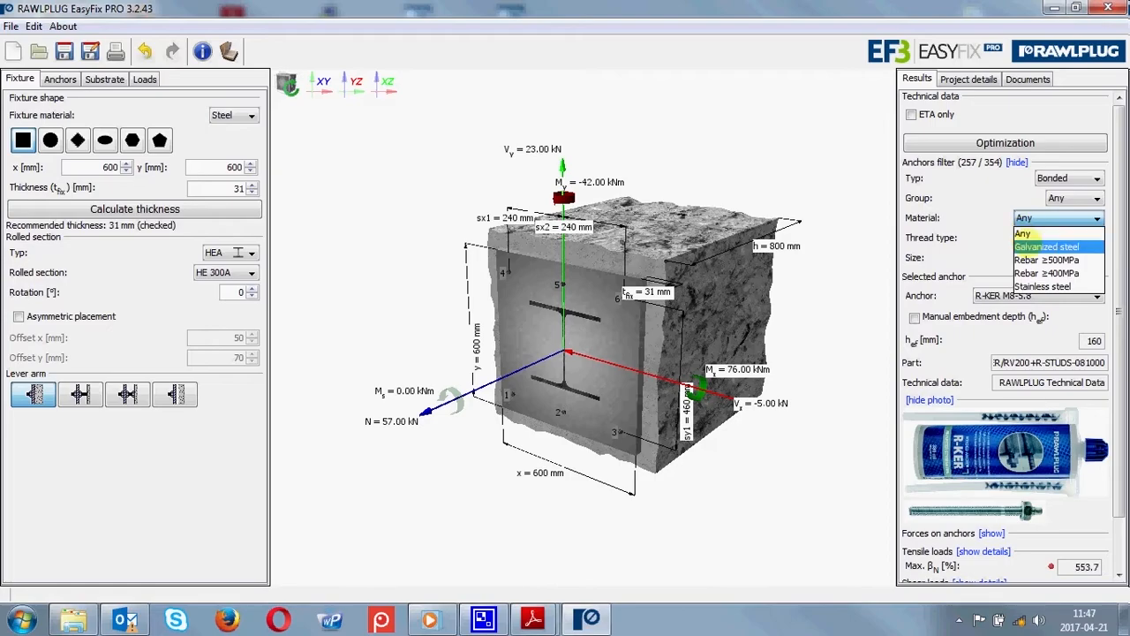
click(1026, 245)
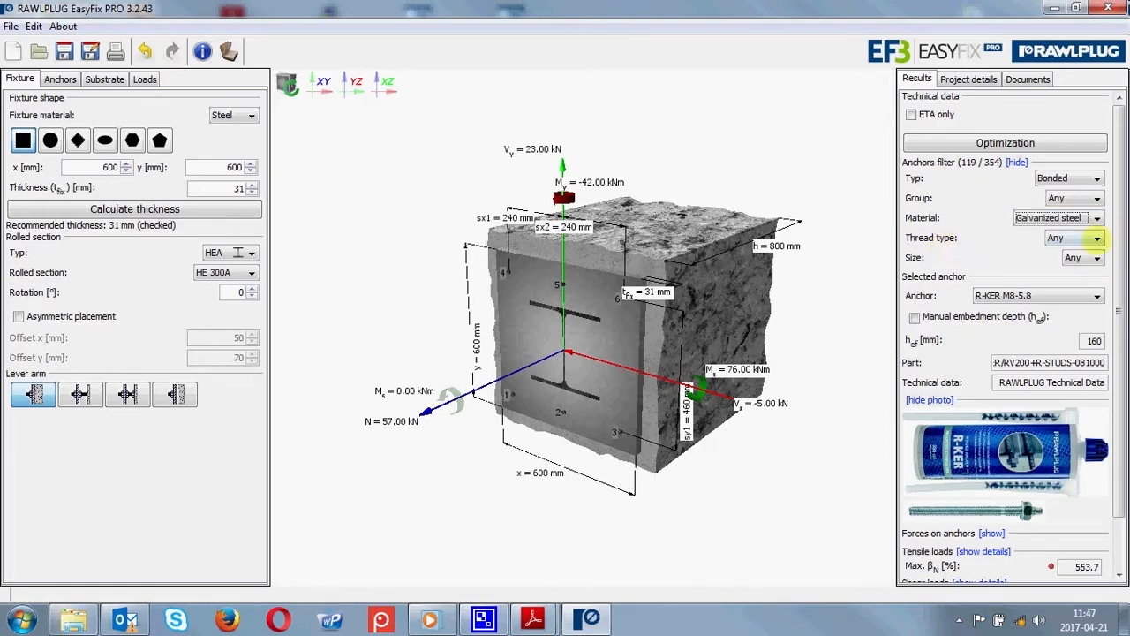
click(1096, 238)
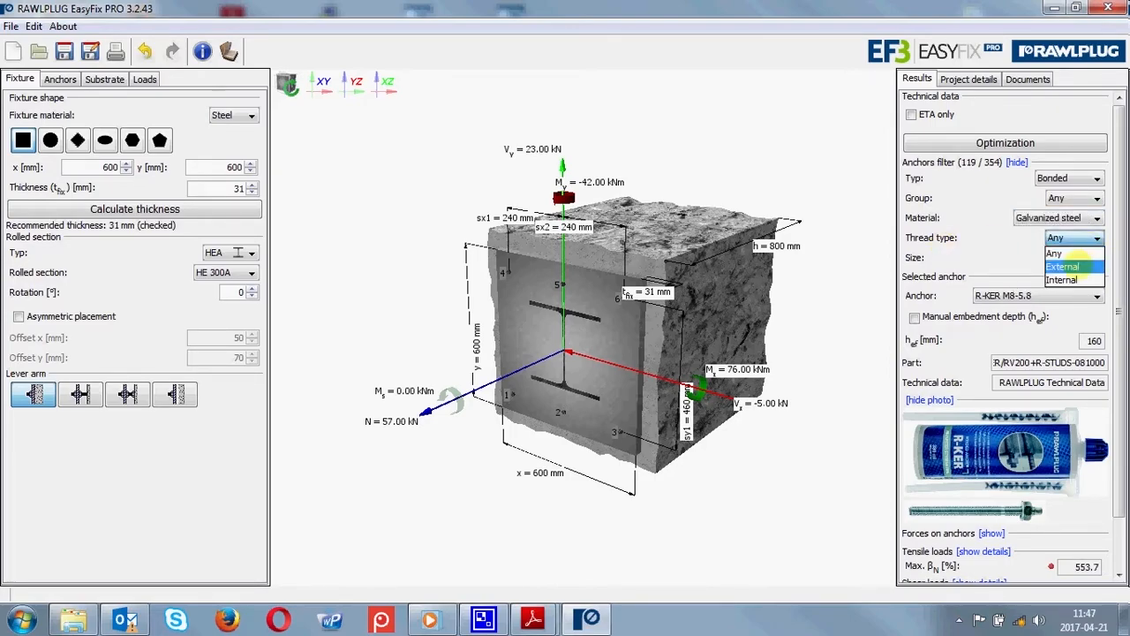
click(1064, 266)
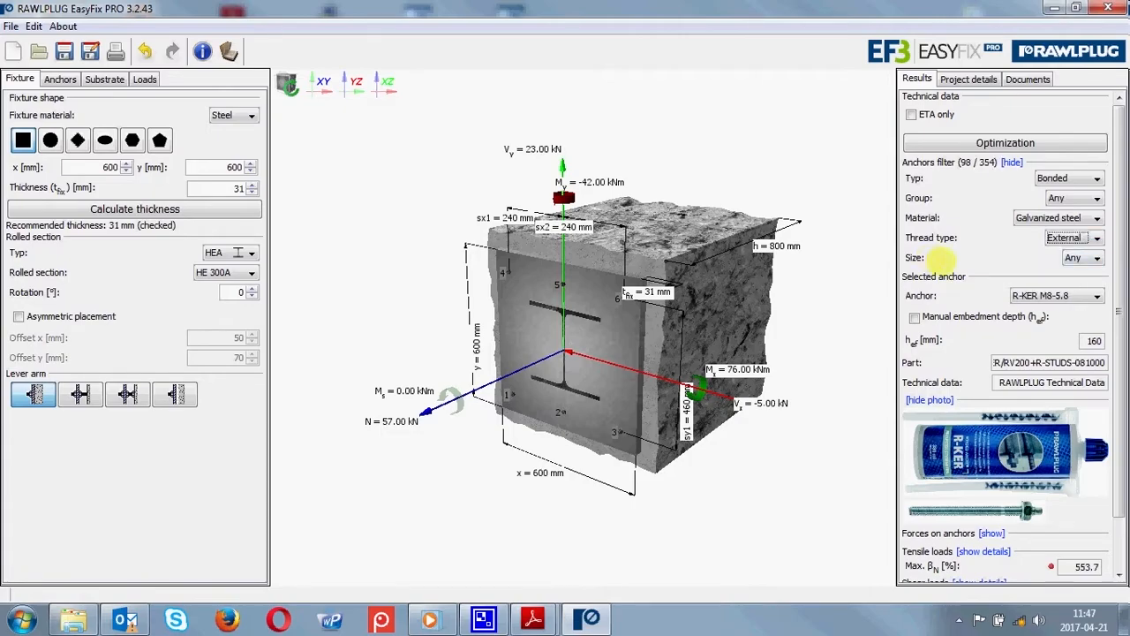
click(1095, 257)
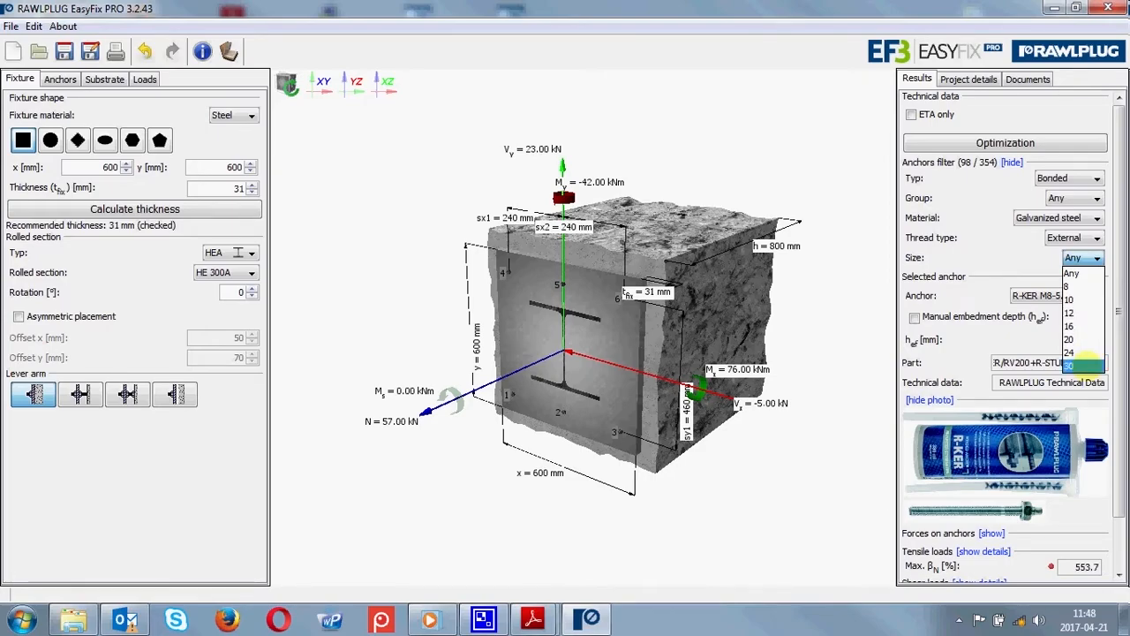
click(1086, 365)
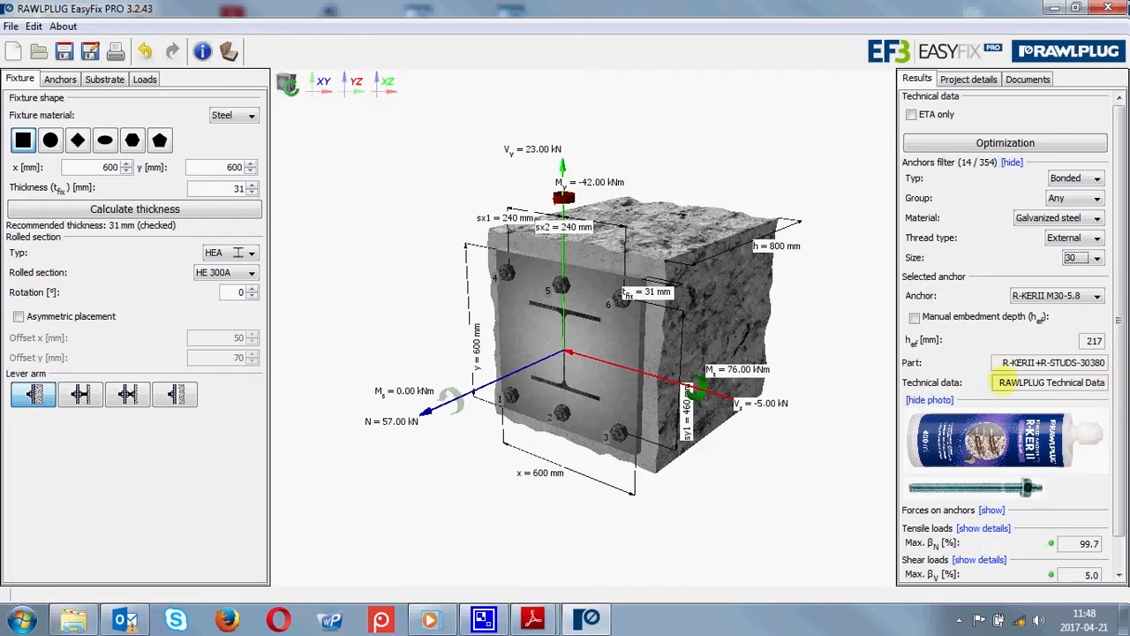
- Run the anchor optimization and show only the OK anchors, sorted by utilisation from highest to lowest
drag(1119, 468, 1126, 503)
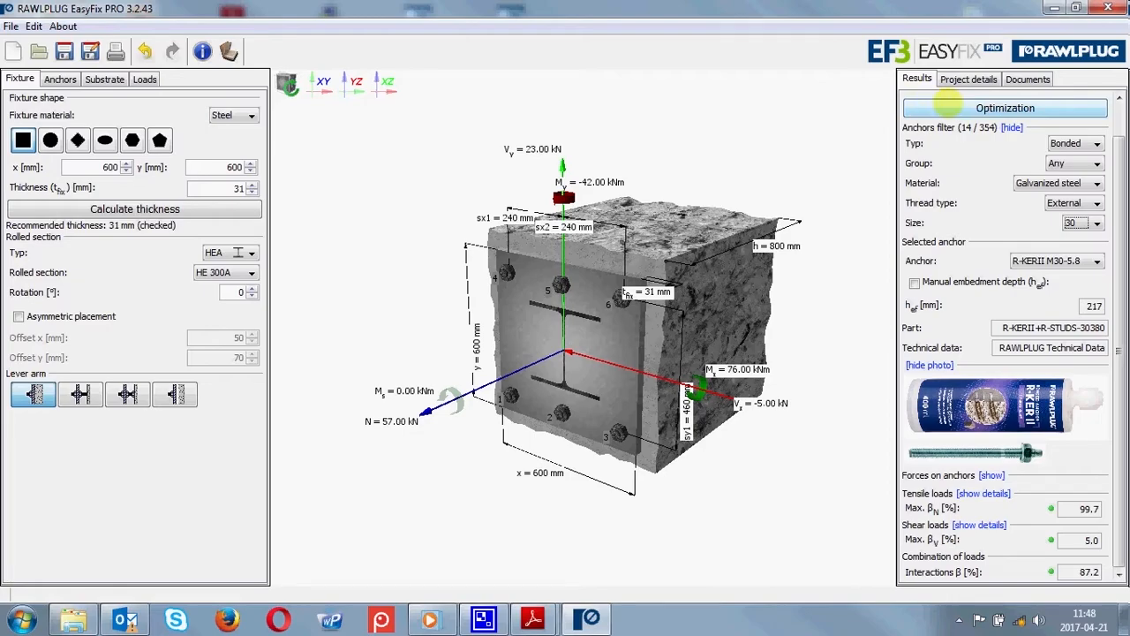
click(946, 105)
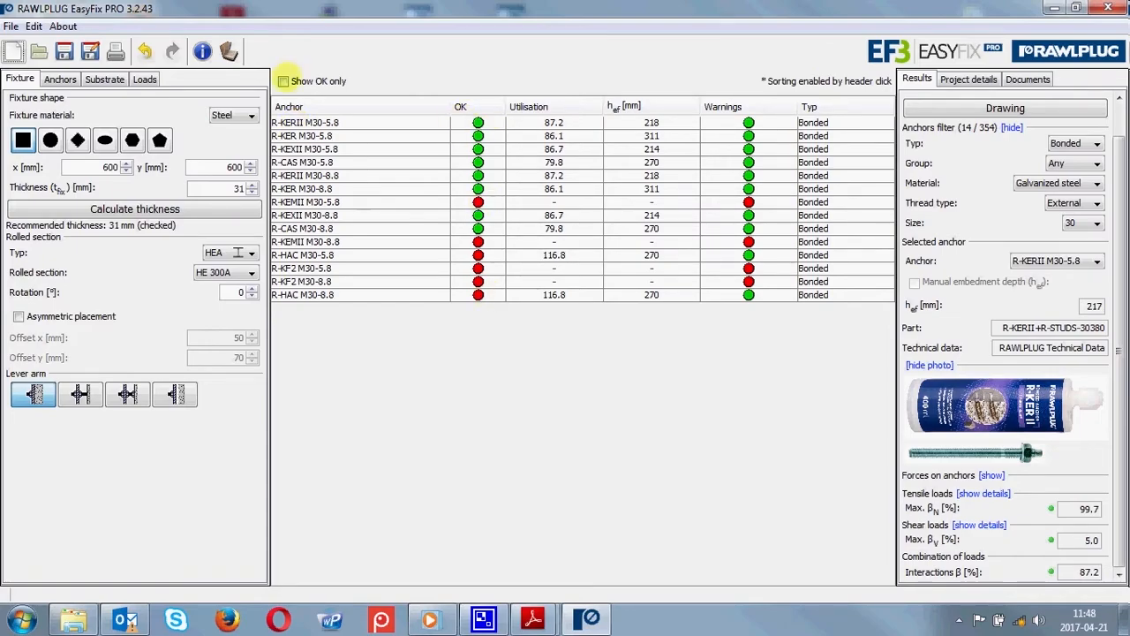
click(283, 80)
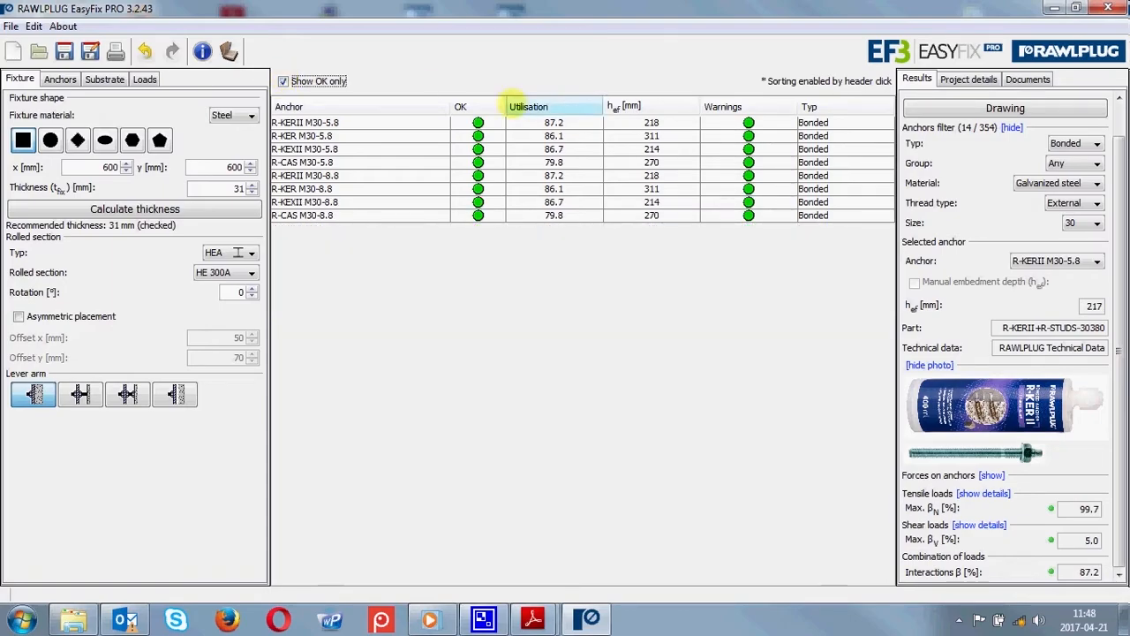
click(563, 106)
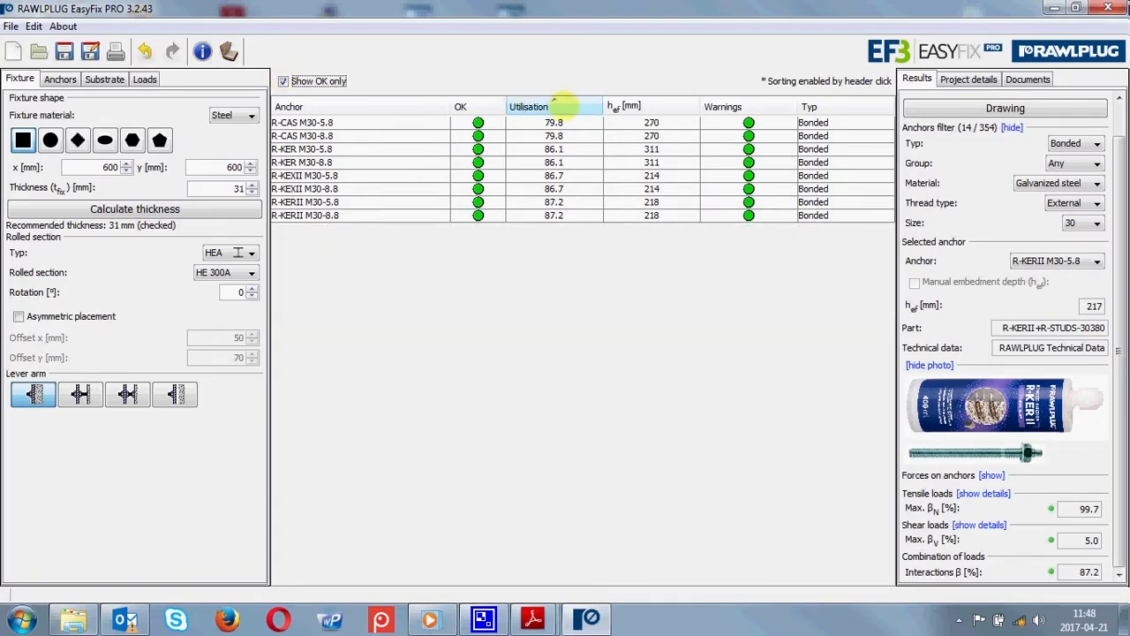
click(565, 106)
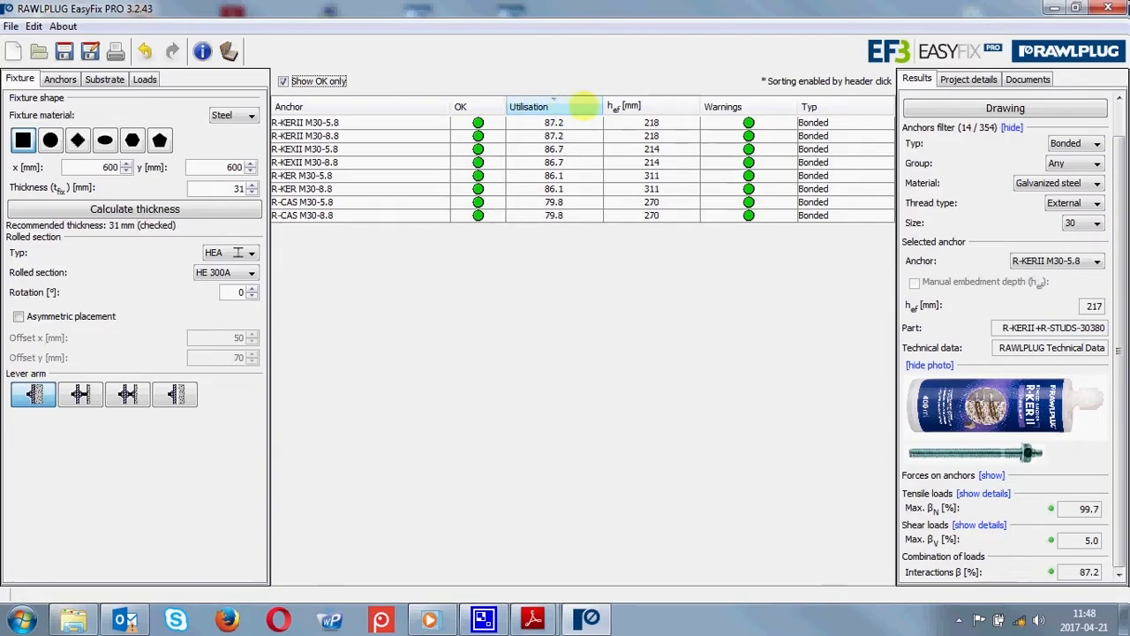
- Sort the optimized anchors by embedment depth from deepest to shallowest and select R-KER M30-5.8
click(655, 105)
click(658, 106)
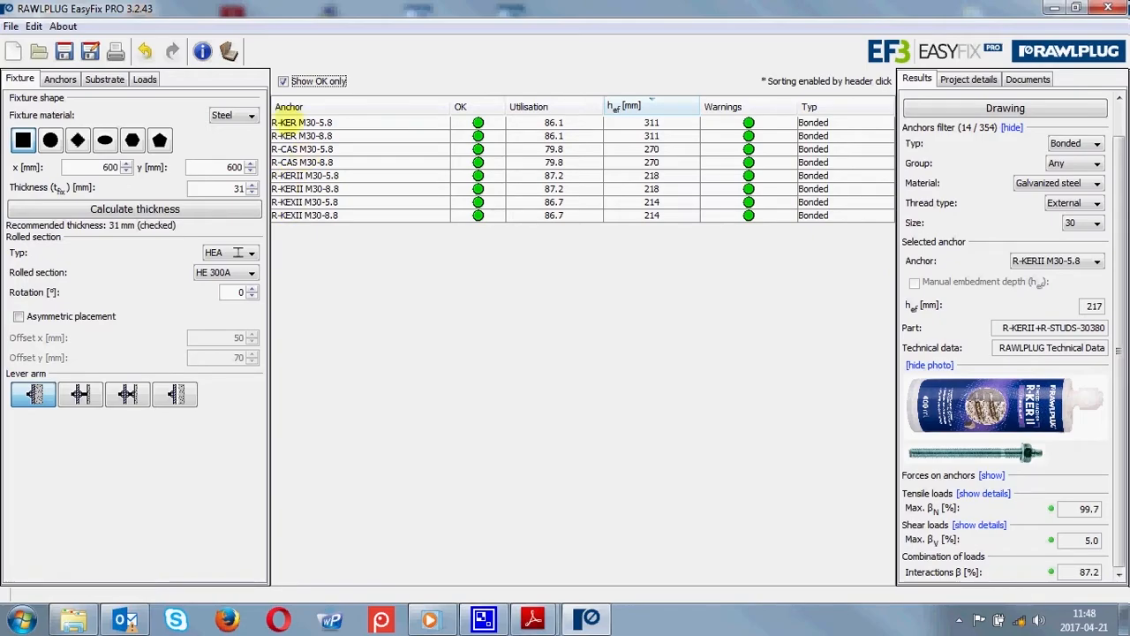
click(291, 123)
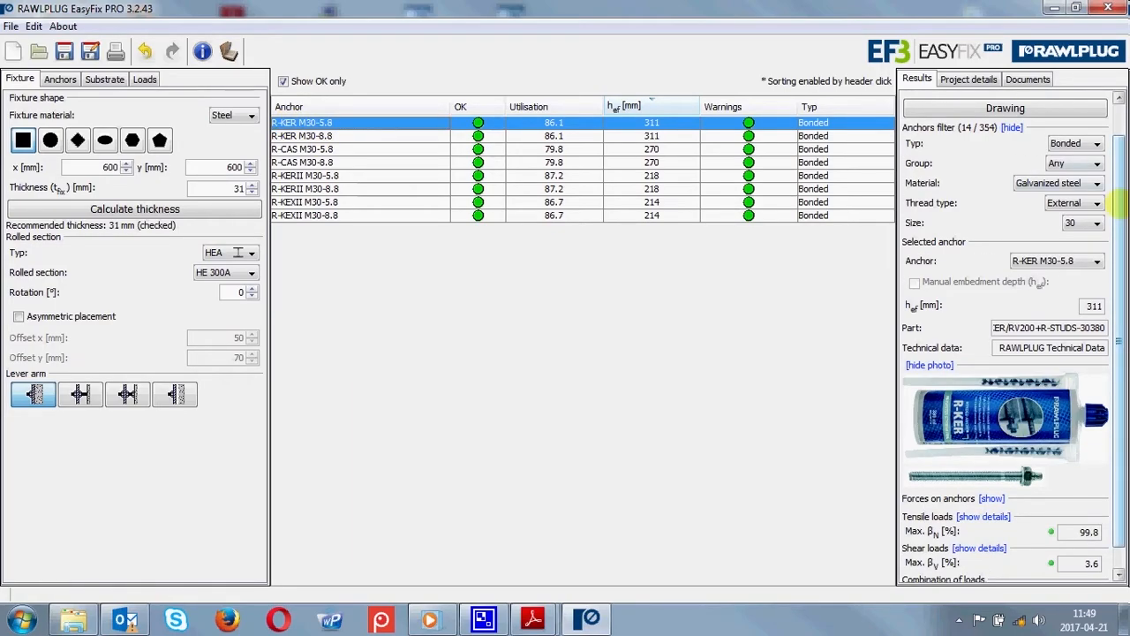
drag(1120, 205, 1121, 283)
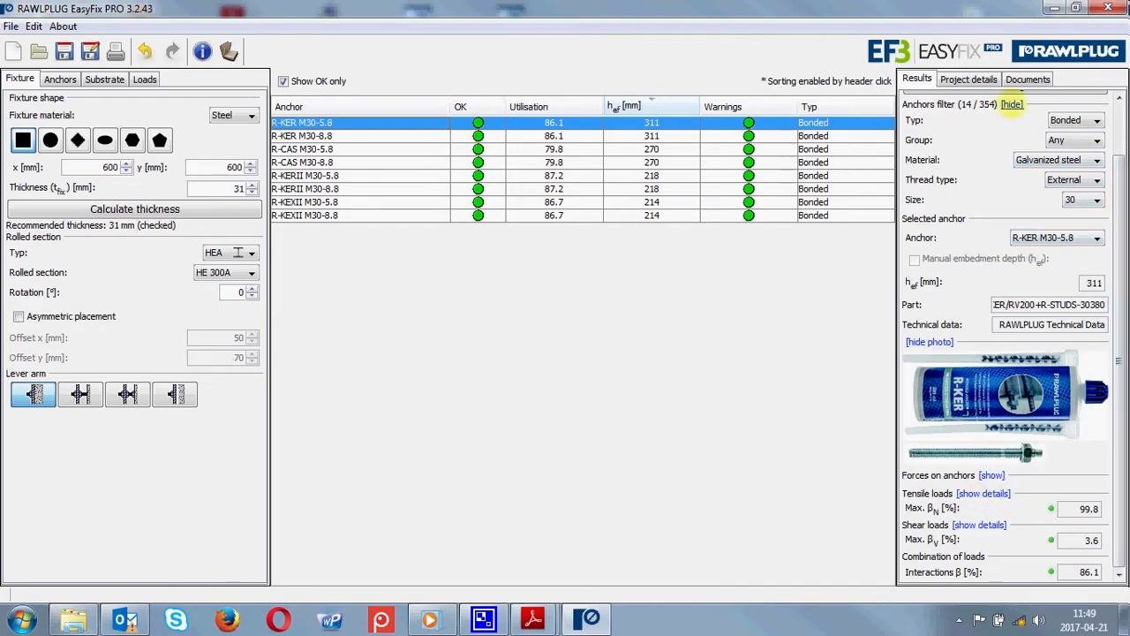
- Collapse the anchor filter and photo in the results and show the forces on anchors
click(1012, 104)
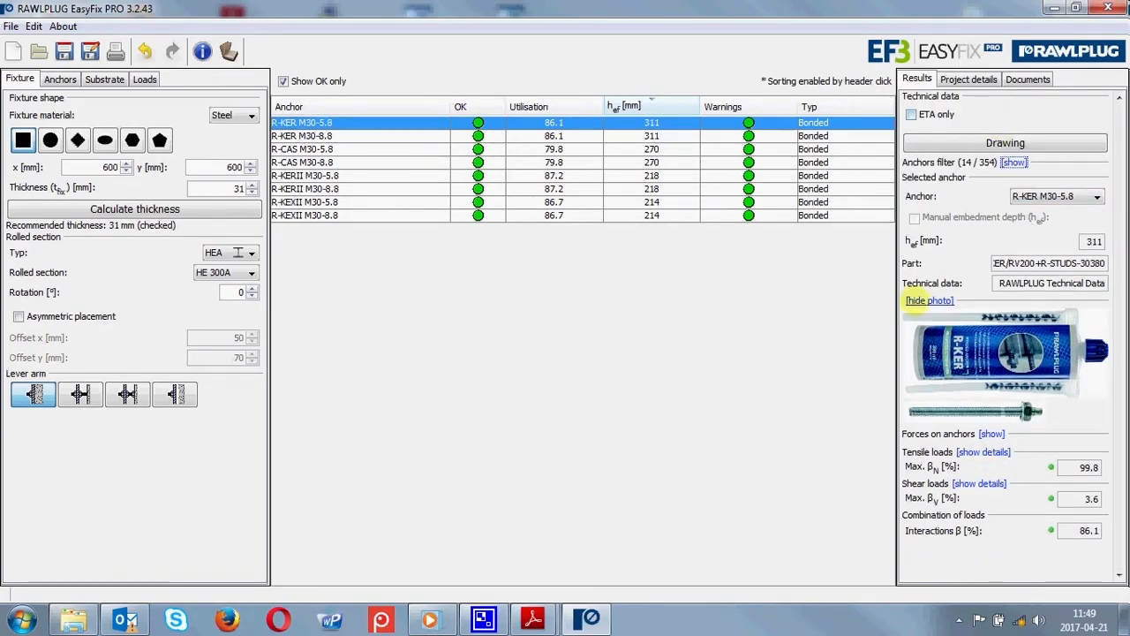
click(911, 300)
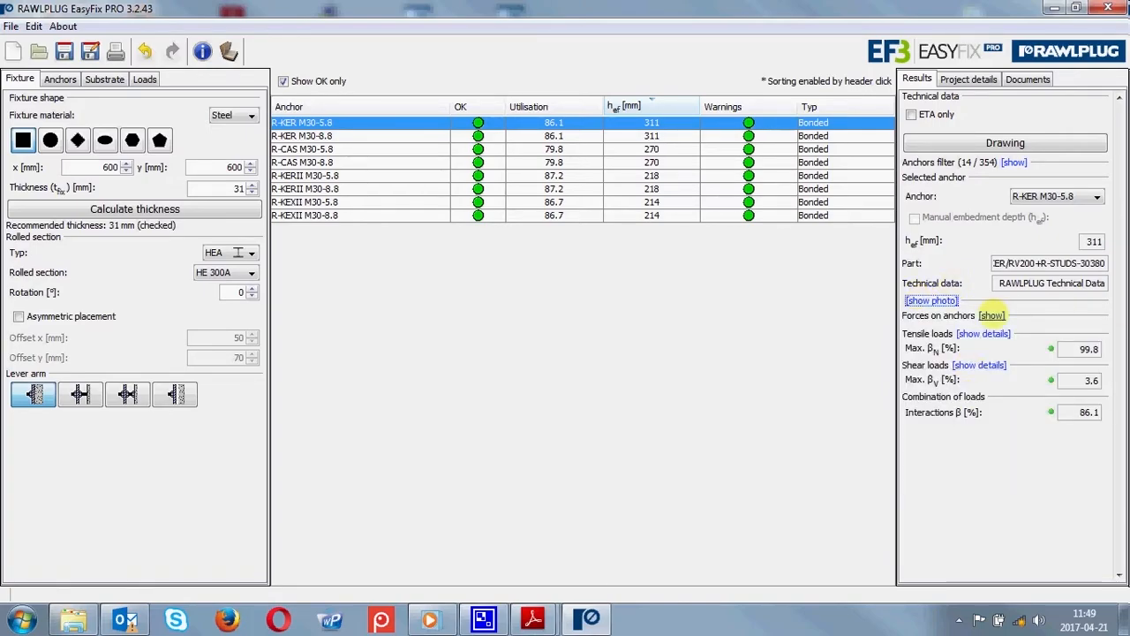
click(991, 315)
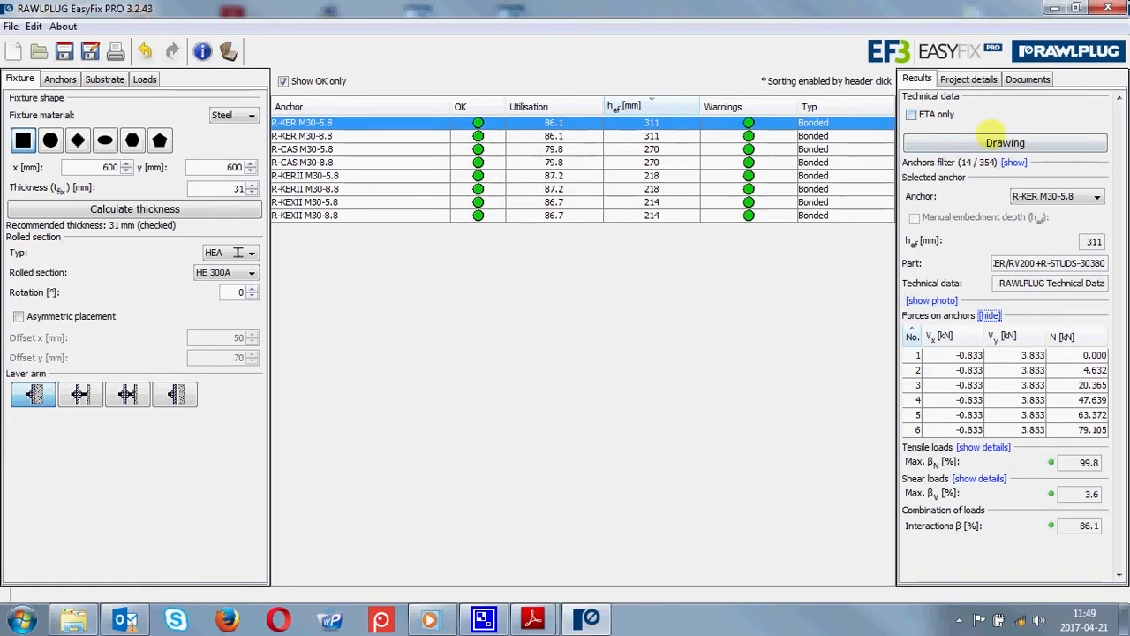
- Return to the anchorage drawing and examine the detailed tensile and shear load utilisations together with the load interaction
click(992, 137)
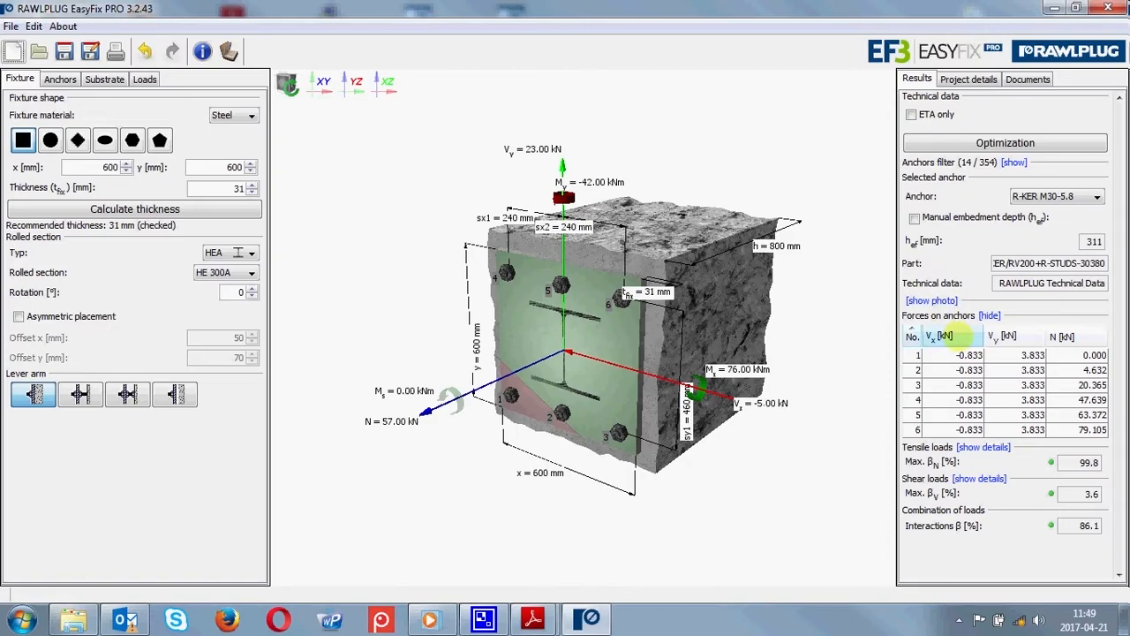
click(983, 447)
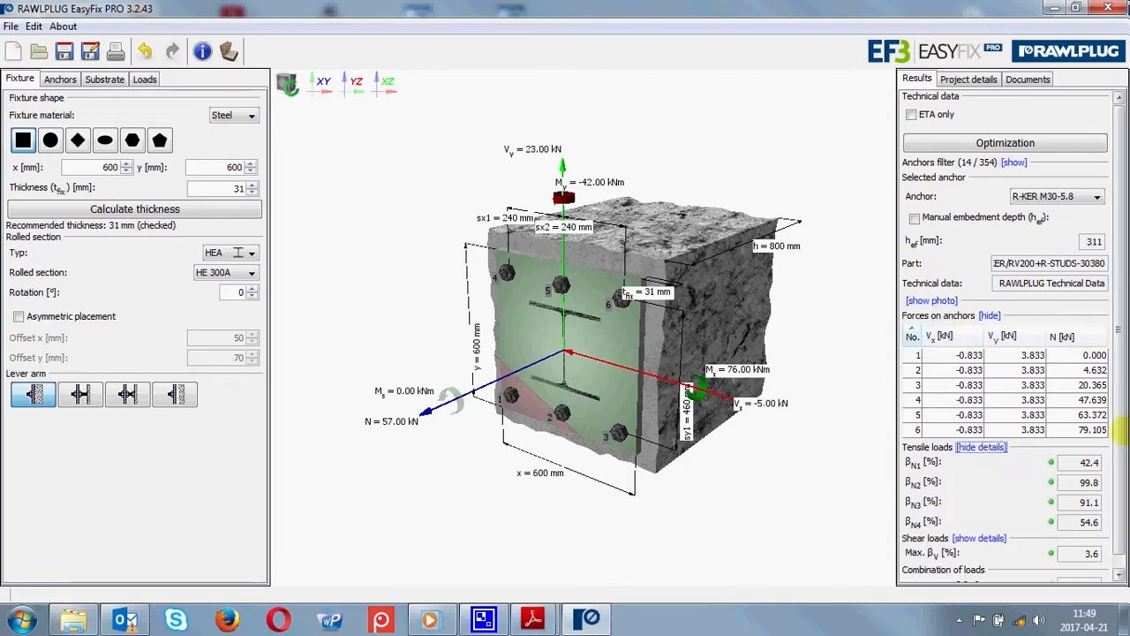
drag(1122, 432, 1122, 443)
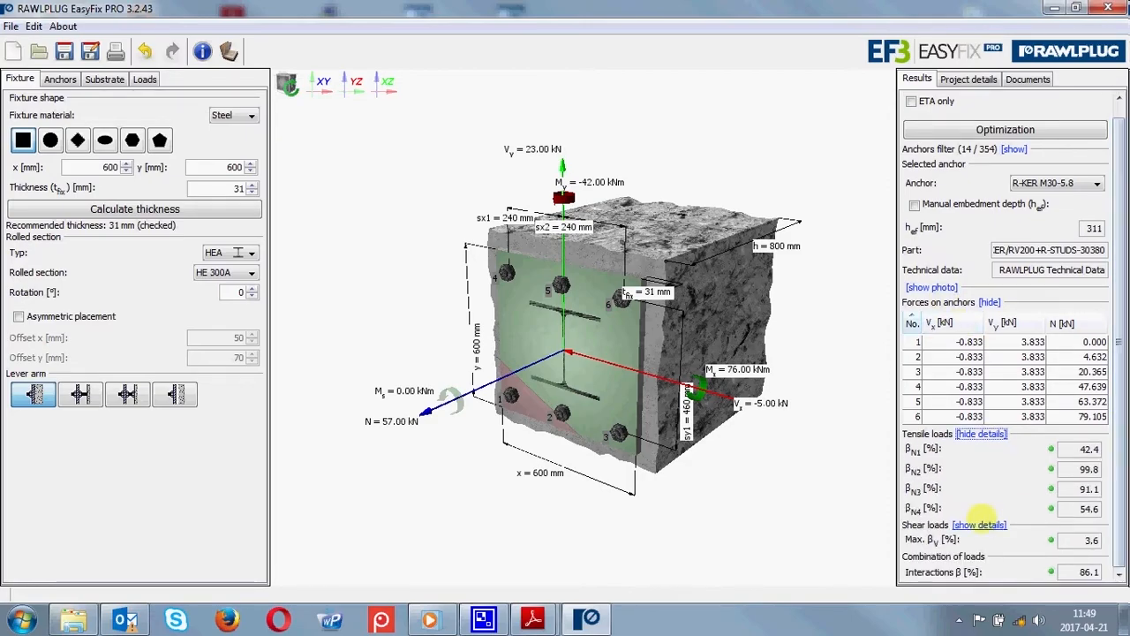
click(978, 524)
scroll(1120, 464, down, 3)
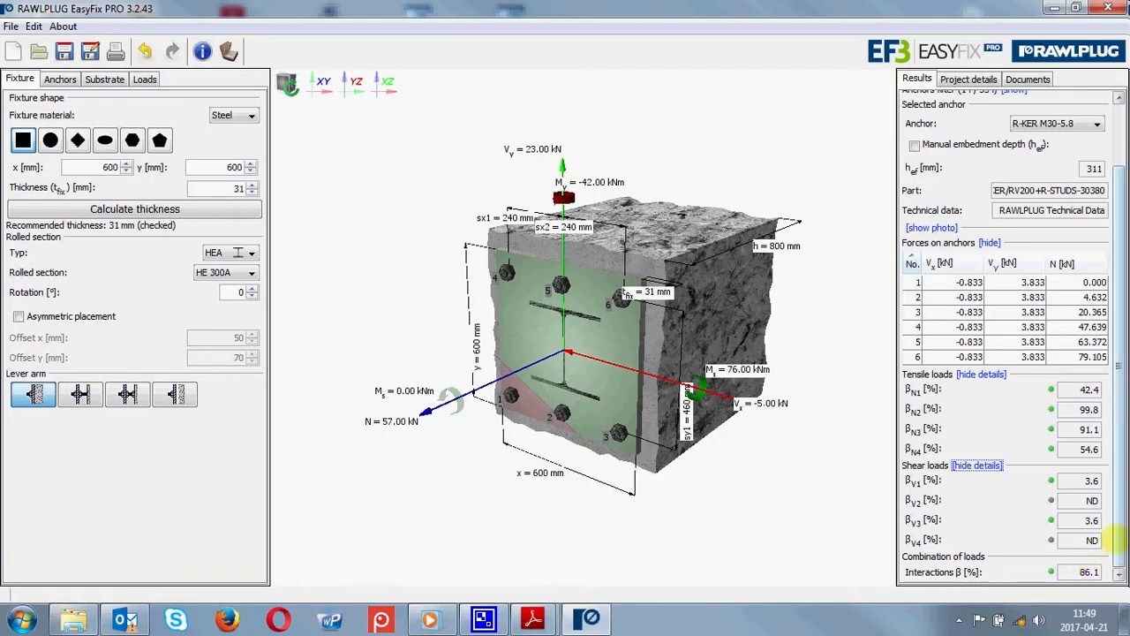
scroll(1117, 537, up, 2)
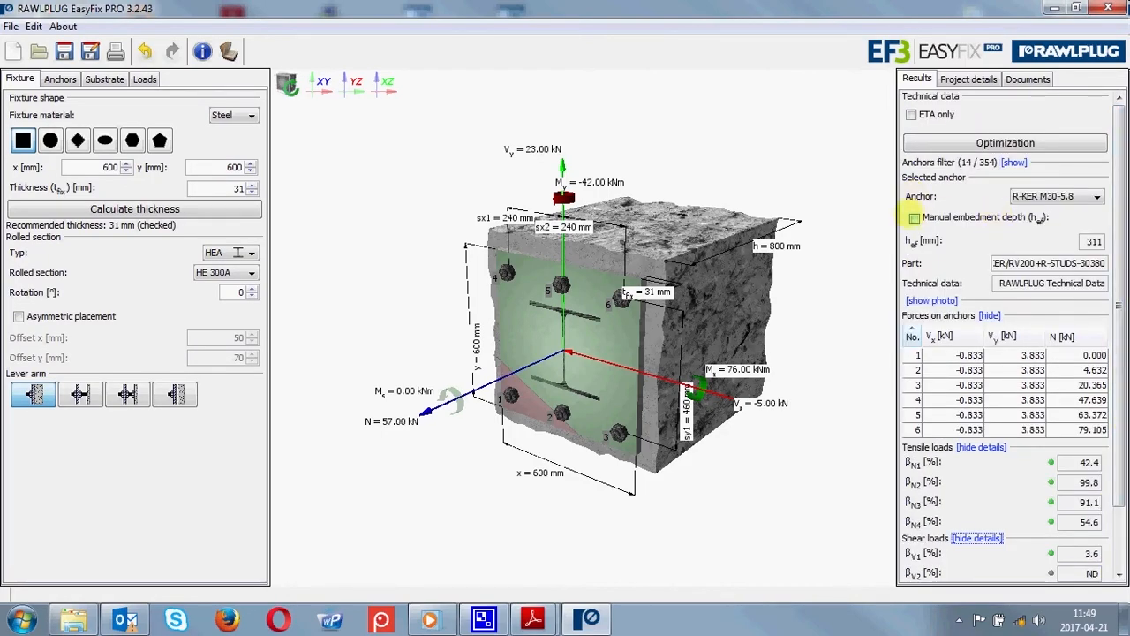
- Enable manual embedment depth for the R-KER M30-5.8 anchor and set it to 350 mm
click(914, 218)
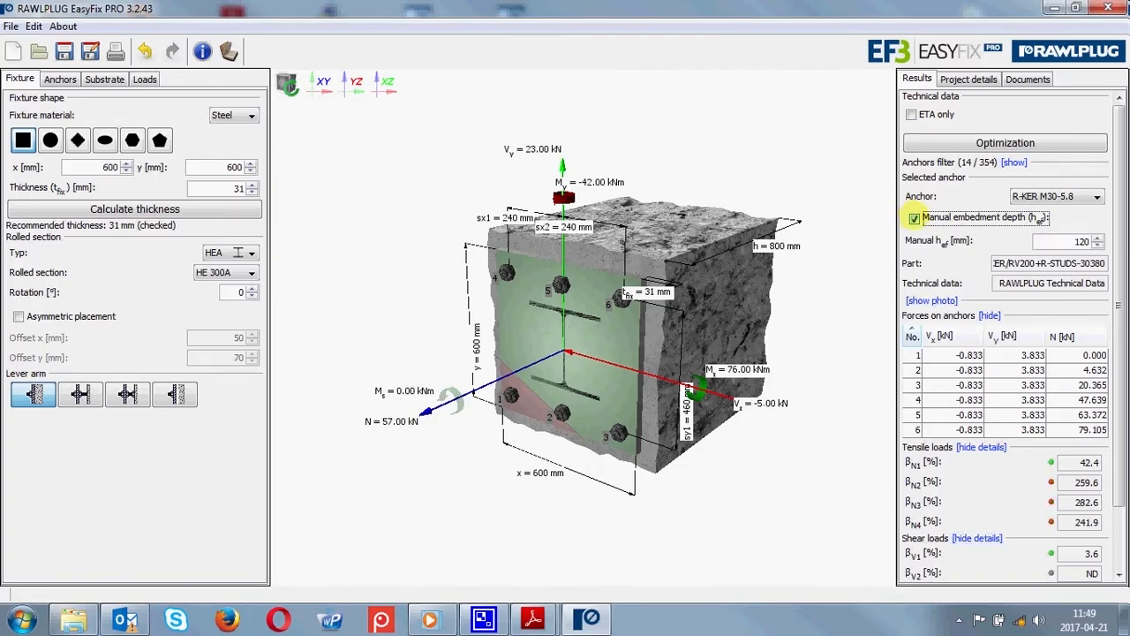
double_click(1082, 241)
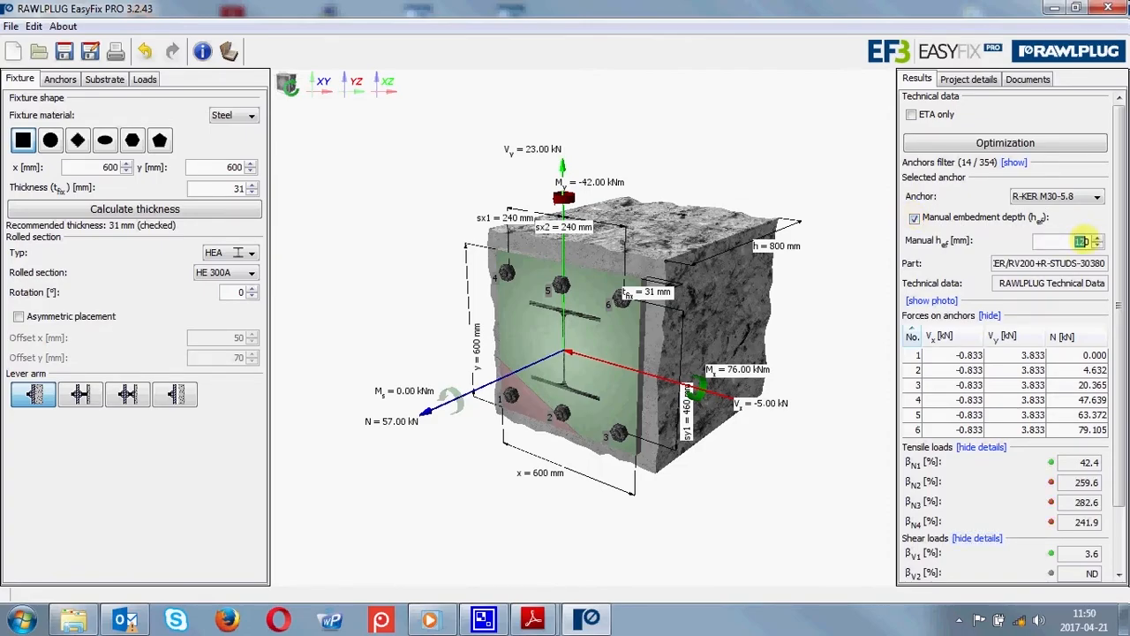
text(350)
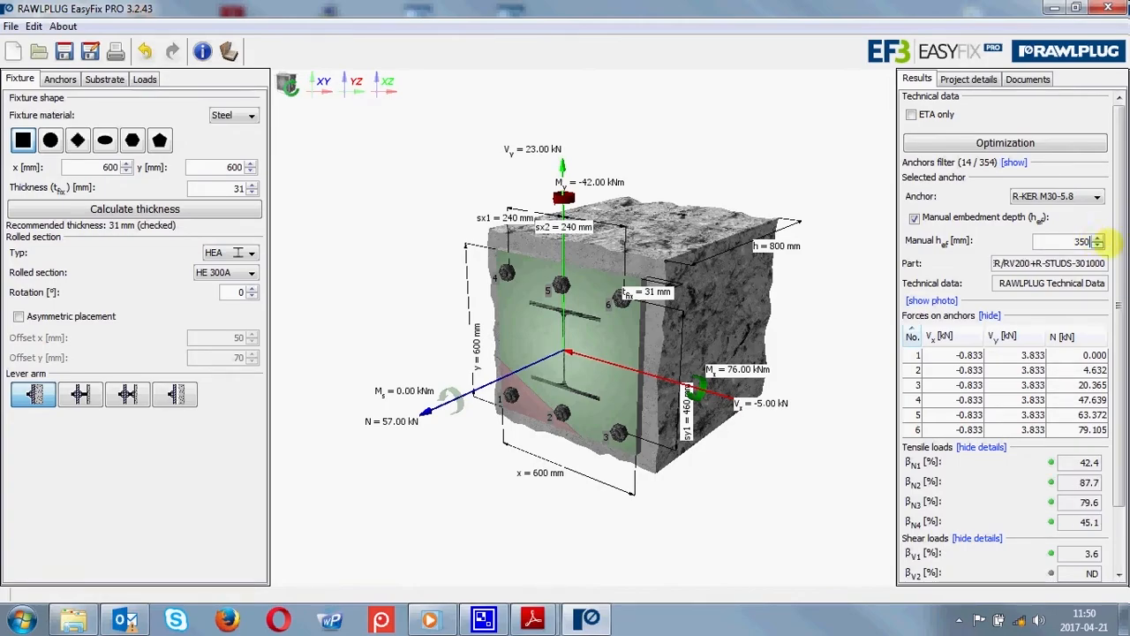
scroll(1114, 465, down, 2)
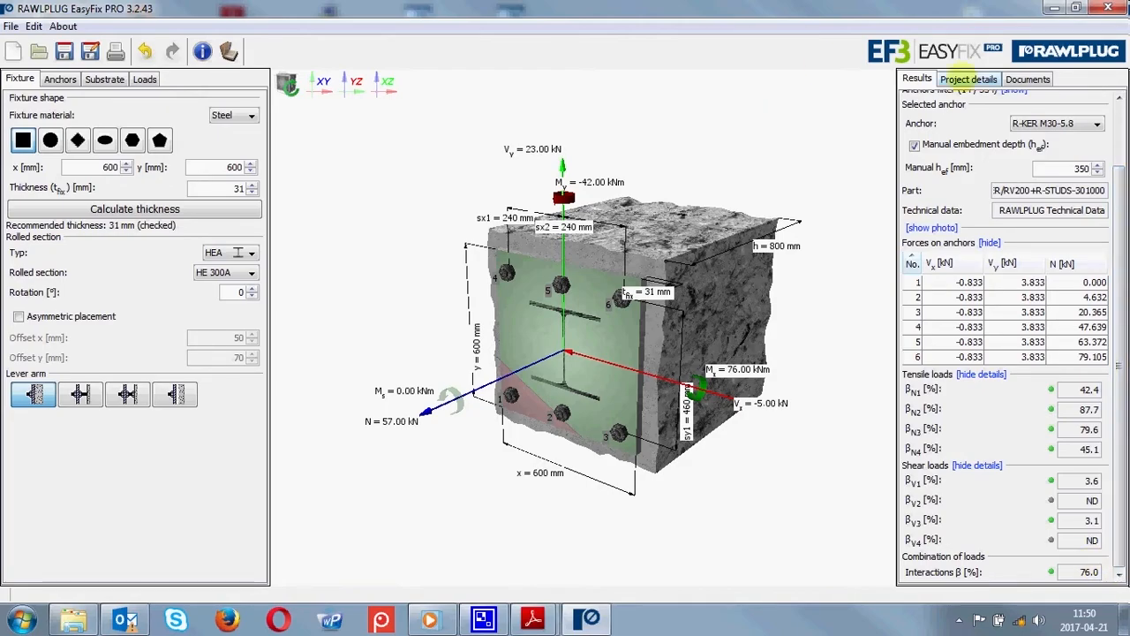
- Name the project "Hall" in the project details and display the documents available for the selected anchor
click(967, 78)
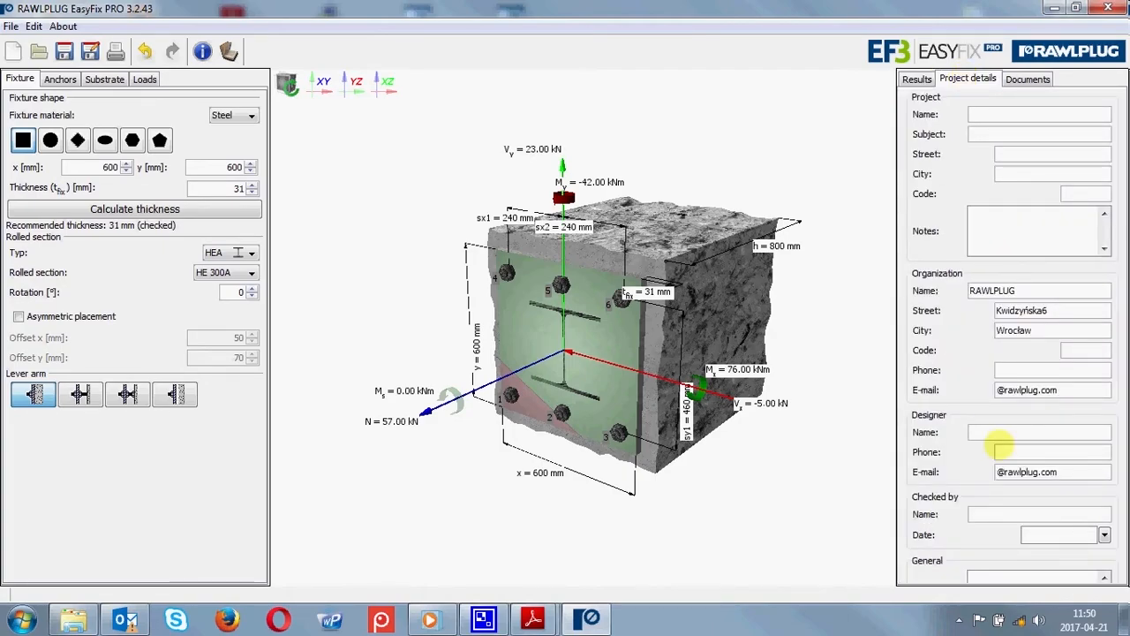
click(980, 113)
text(Hall)
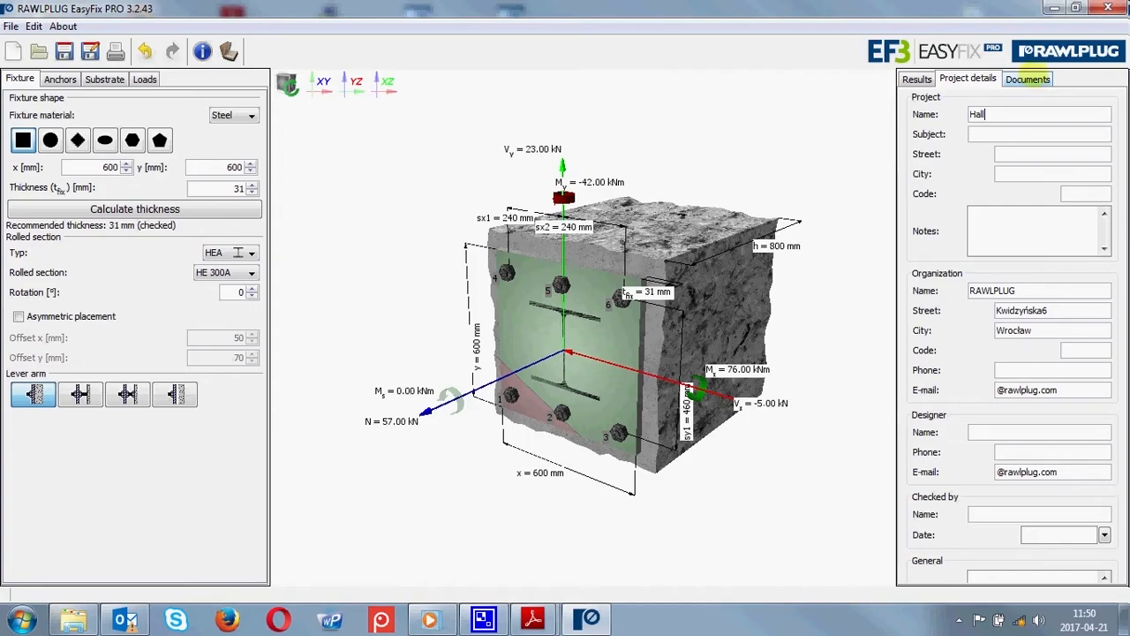
click(1028, 79)
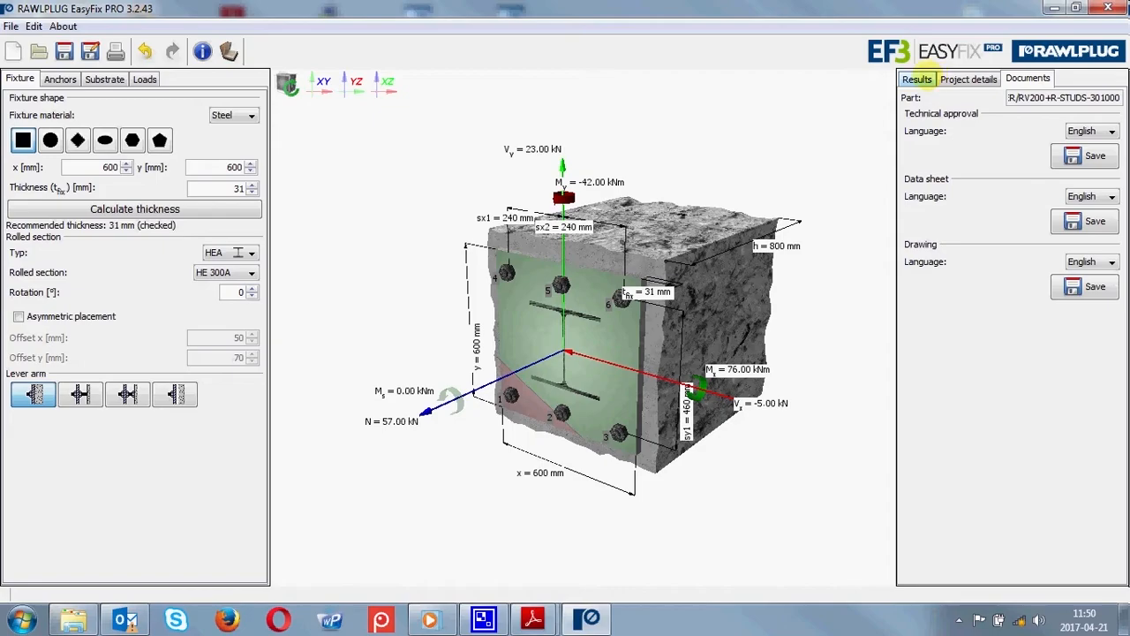
- Show the anchor results and generate the printable report in english (UK), proceeding with incomplete project details
click(918, 79)
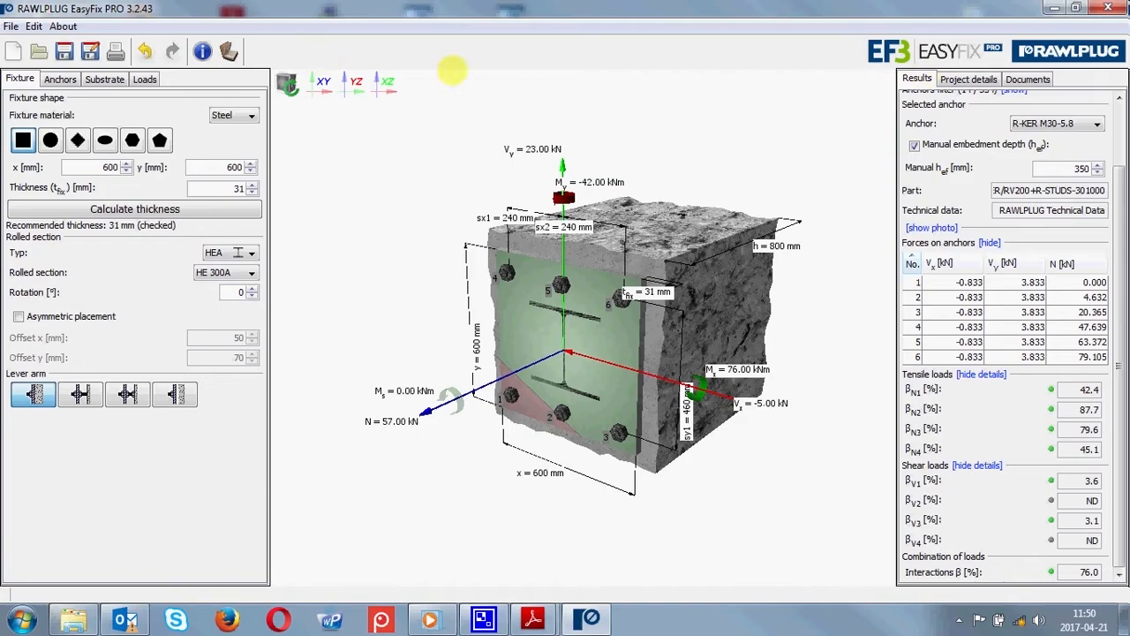
click(116, 52)
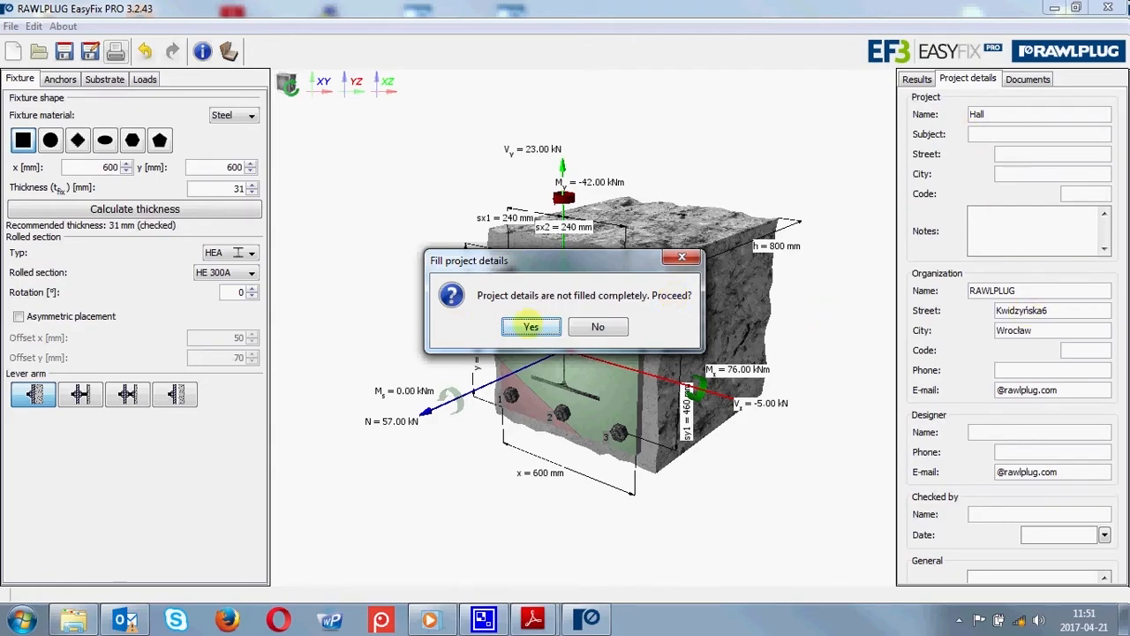
click(531, 326)
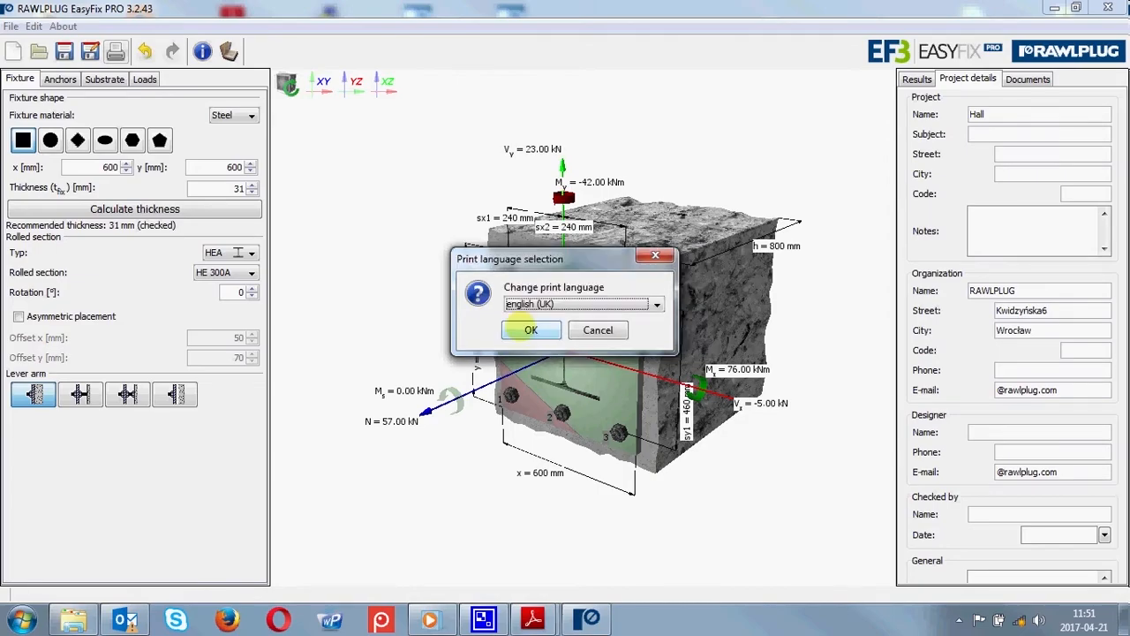
click(653, 304)
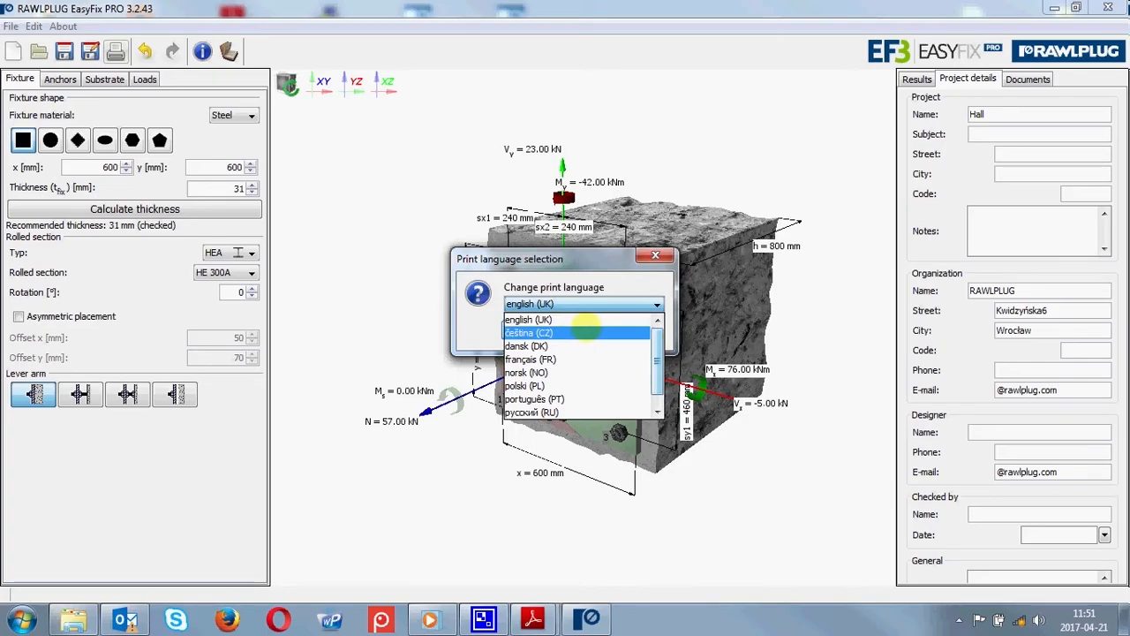
click(540, 318)
click(532, 328)
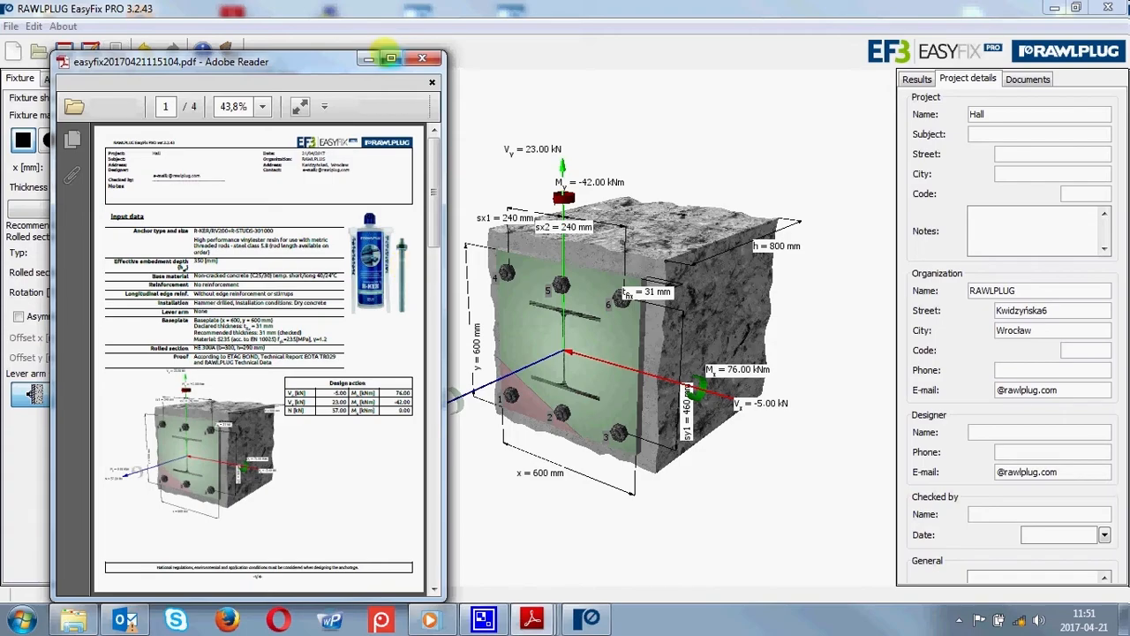
- Enlarge the PDF report and examine its project header, input data, anchorage drawing and design action table
click(390, 58)
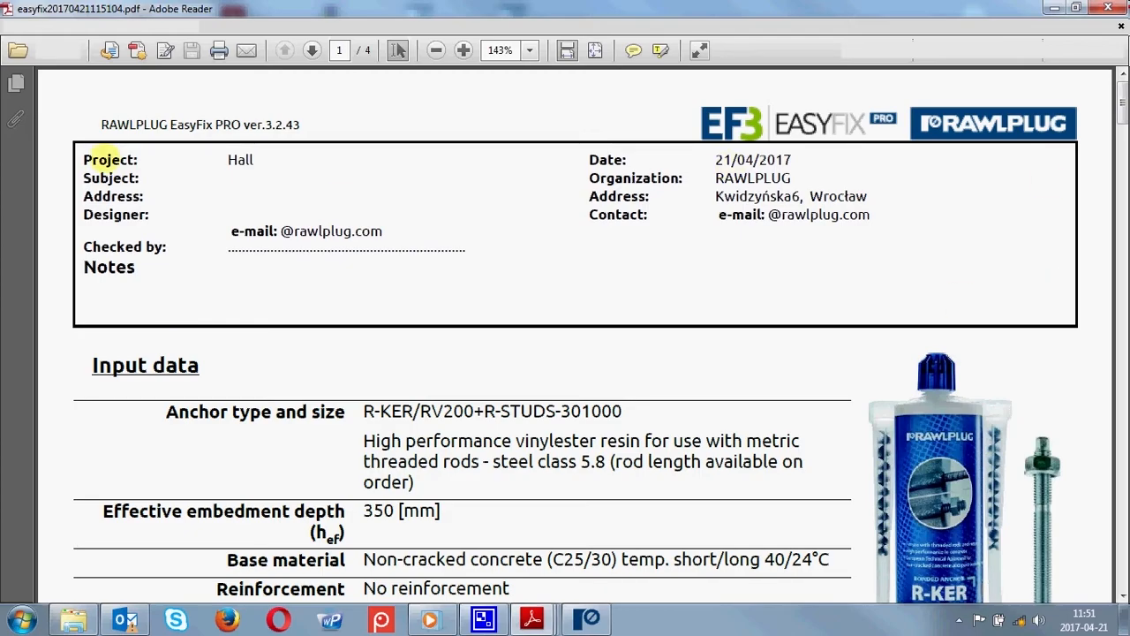
click(1123, 595)
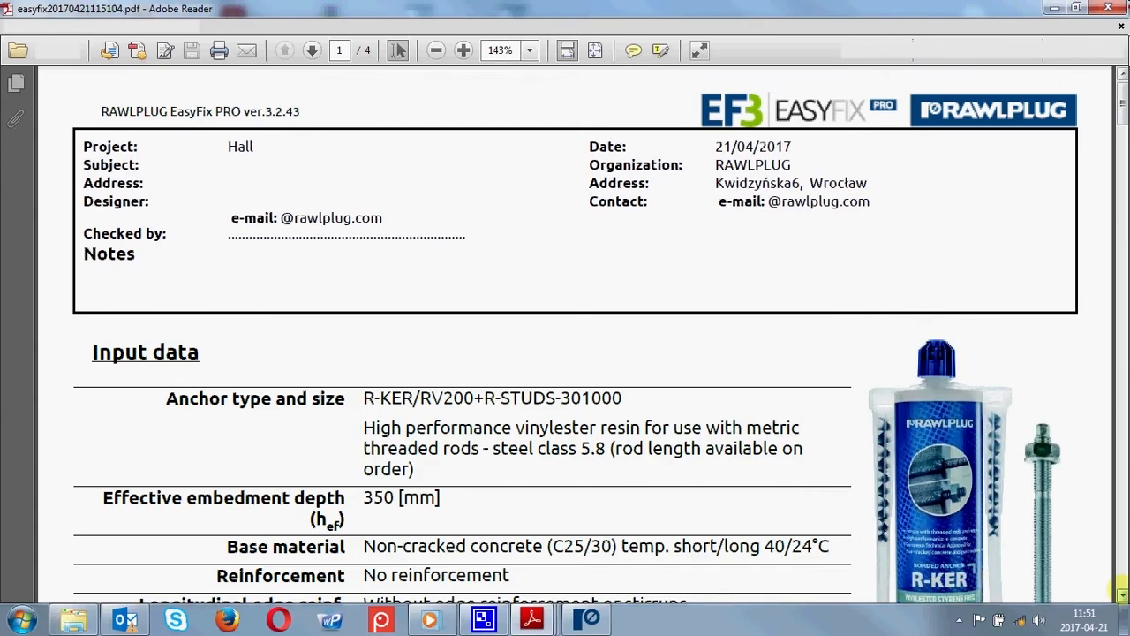
click(1123, 594)
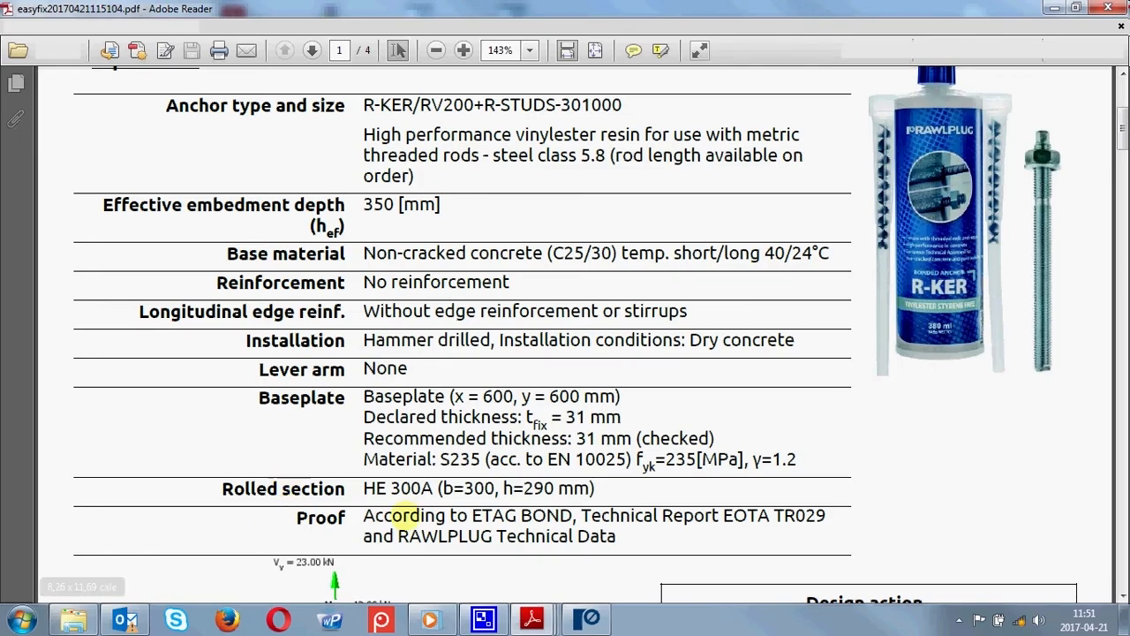
scroll(978, 412, down, 3)
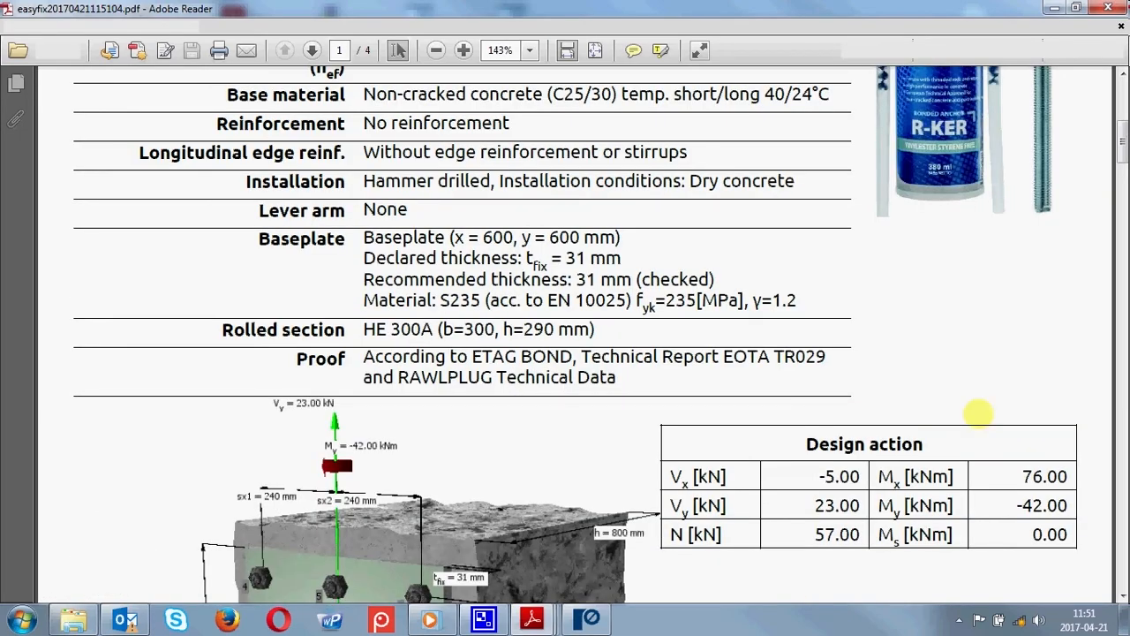
scroll(978, 412, down, 5)
scroll(738, 386, down, 1)
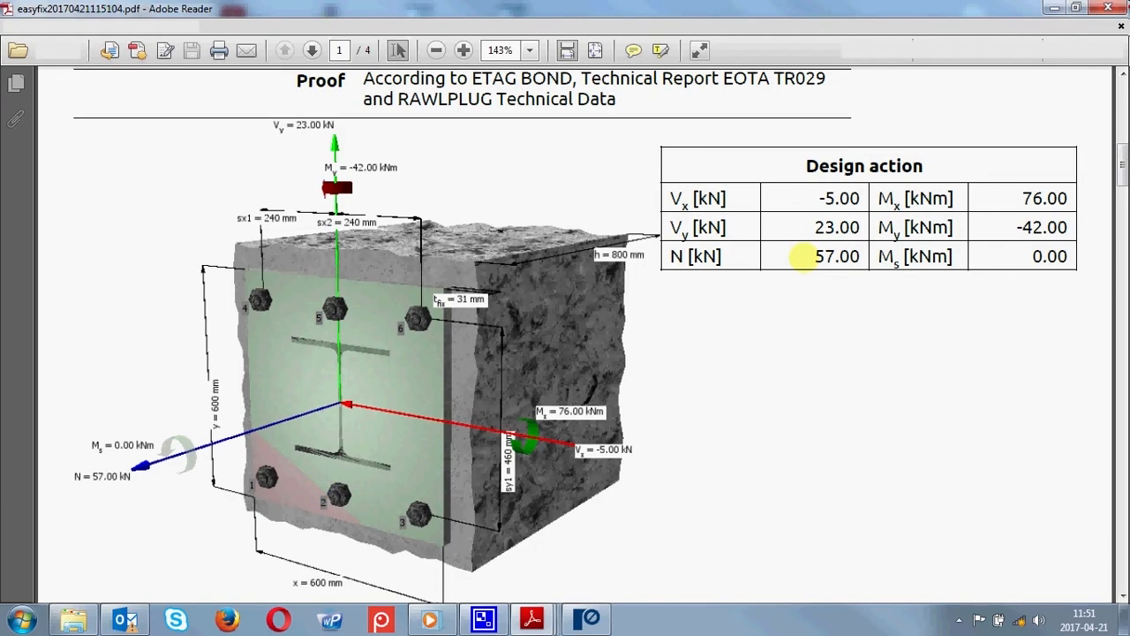
- Examine the resulting anchor forces and the tensile load verification tables on the report's second page
scroll(803, 257, down, 5)
scroll(746, 427, down, 4)
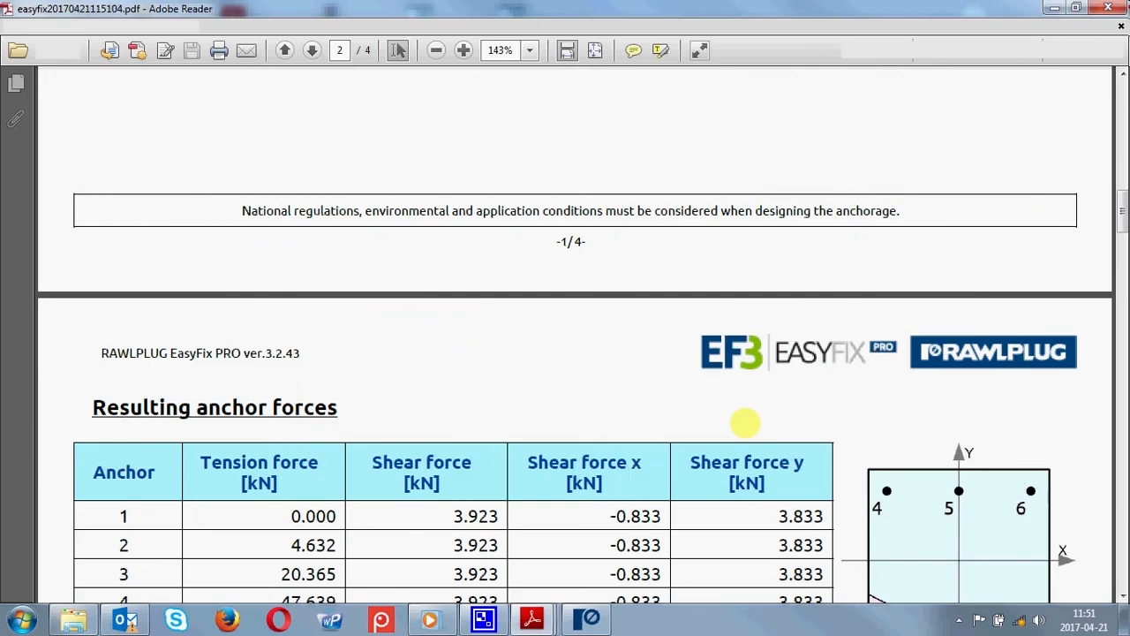
scroll(745, 424, down, 4)
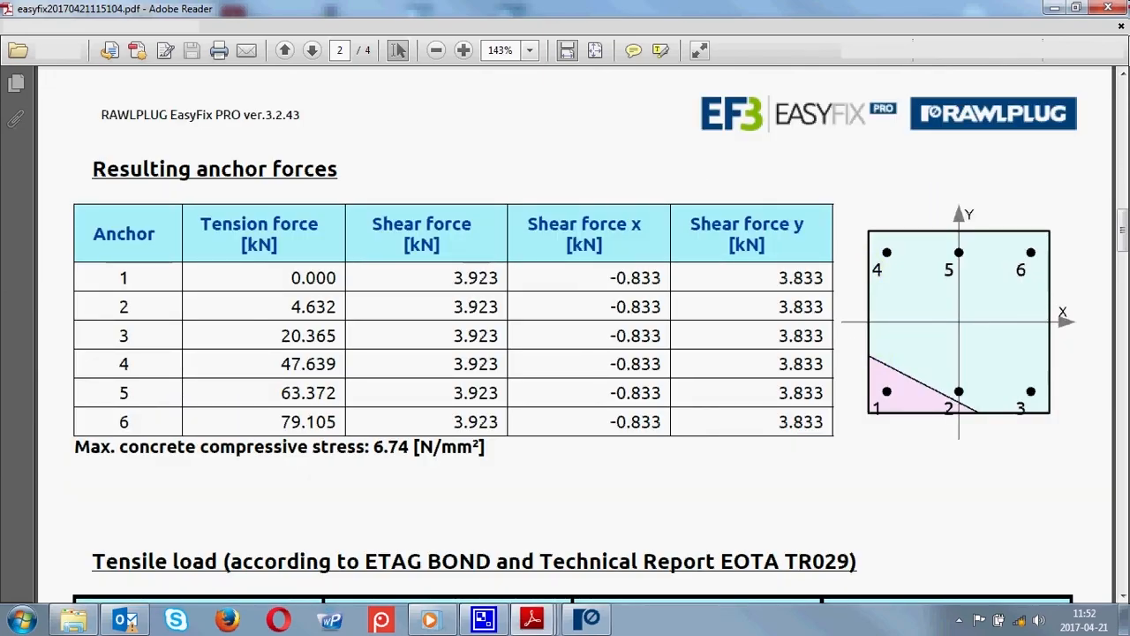
scroll(353, 408, down, 1)
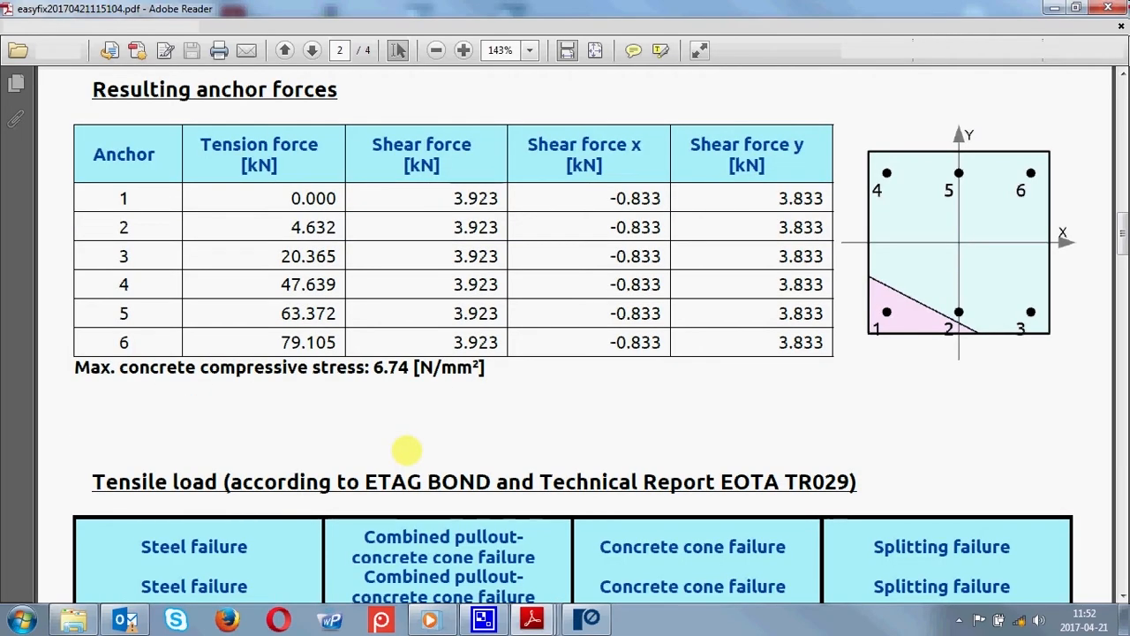
scroll(353, 408, down, 4)
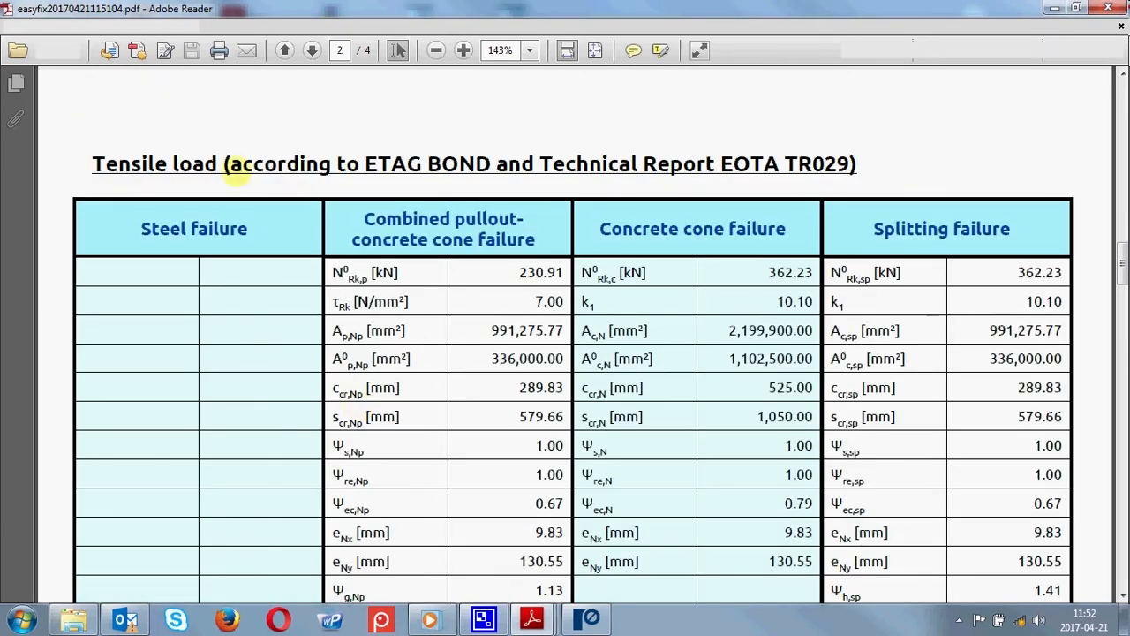
scroll(673, 185, down, 3)
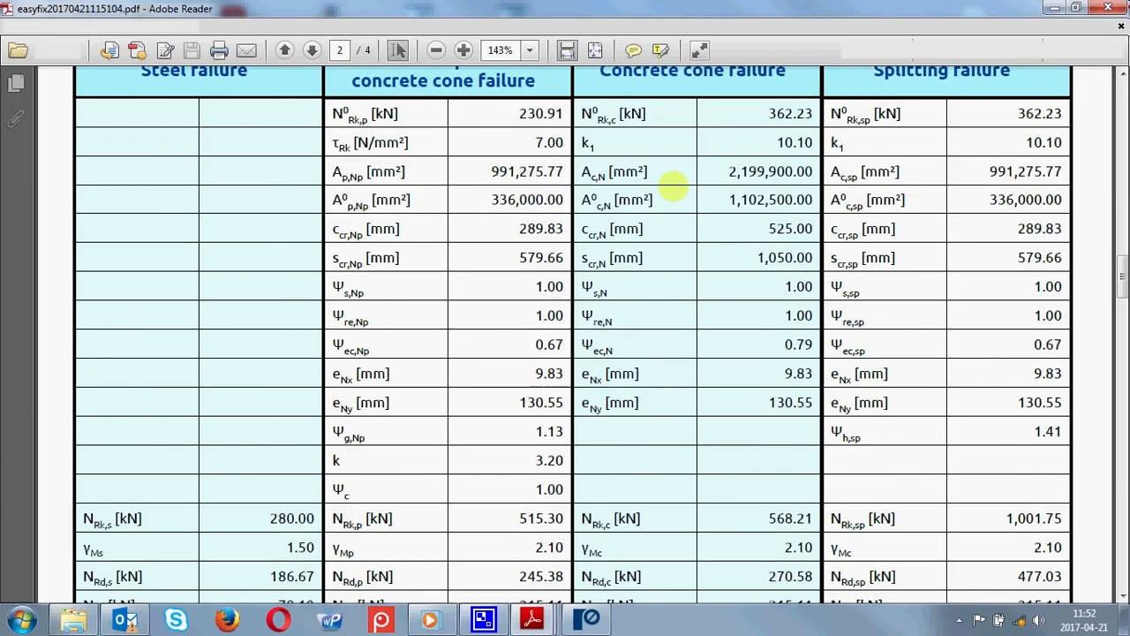
- Review the report's shear load verification and the combined tension and shear utilisation
scroll(672, 186, down, 4)
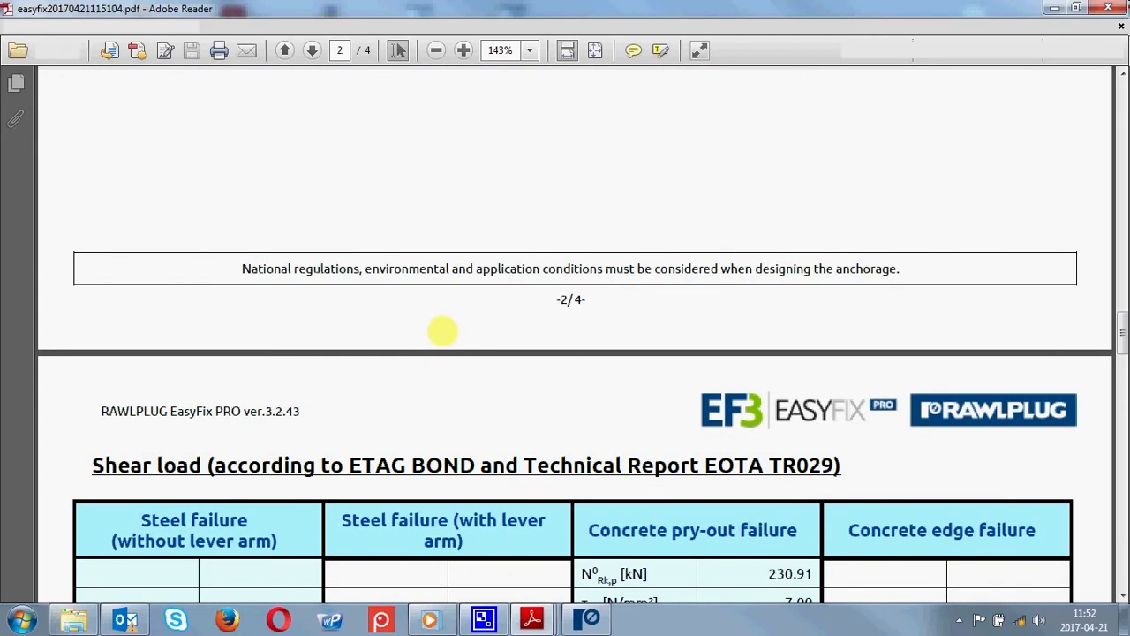
scroll(442, 331, down, 3)
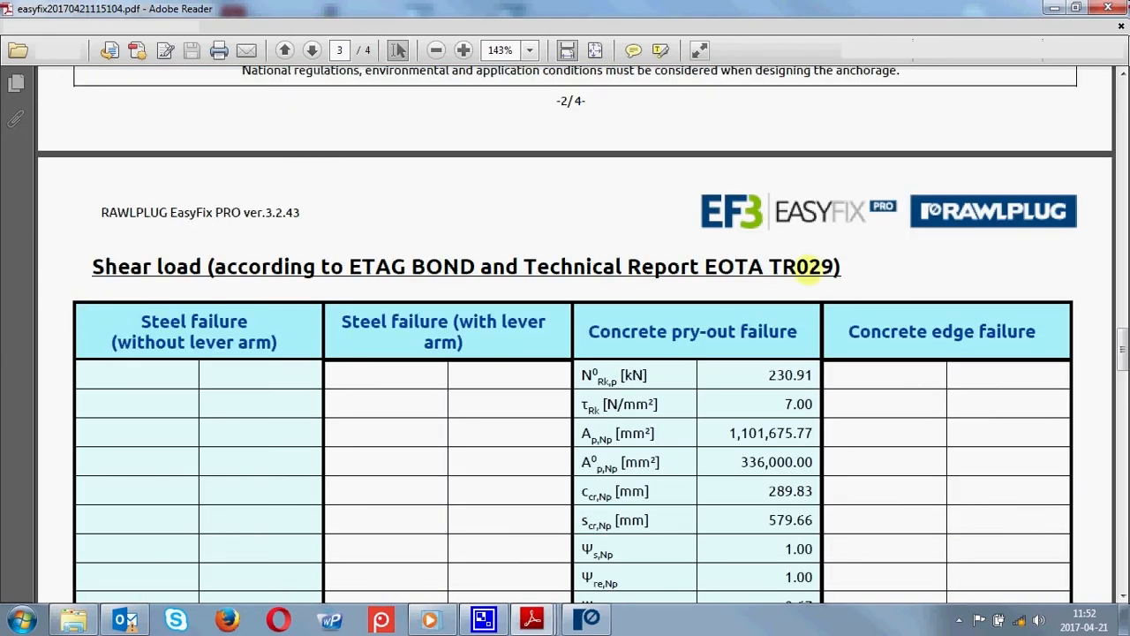
scroll(651, 238, down, 4)
scroll(527, 289, down, 8)
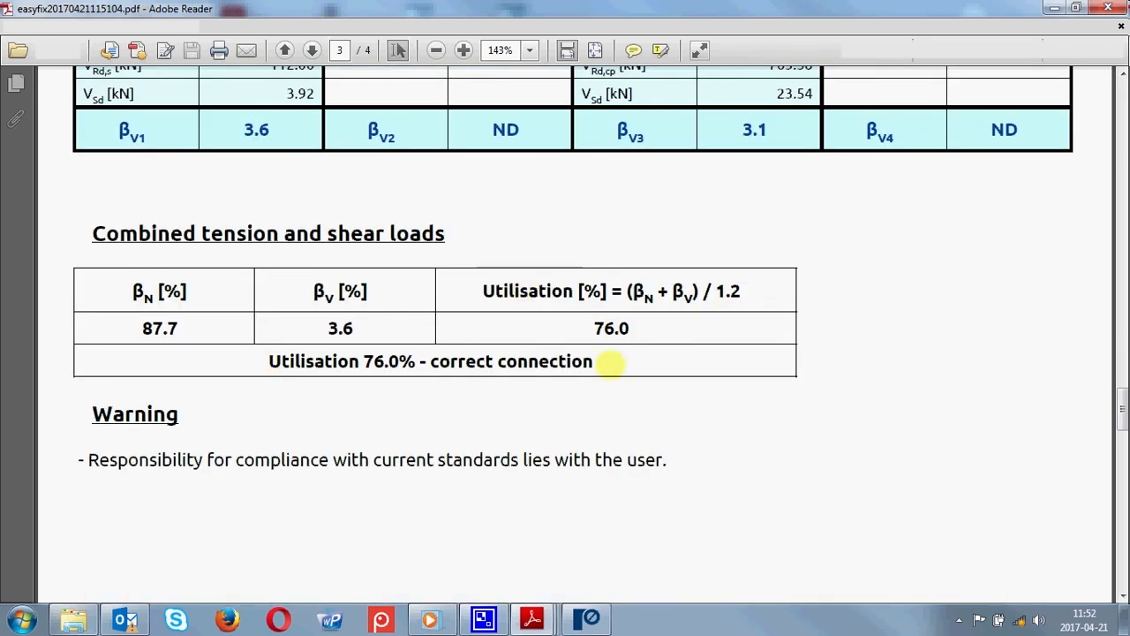
- Check the anchor's installation data table and installation drawing on the last report page, and close the report
scroll(251, 361, down, 10)
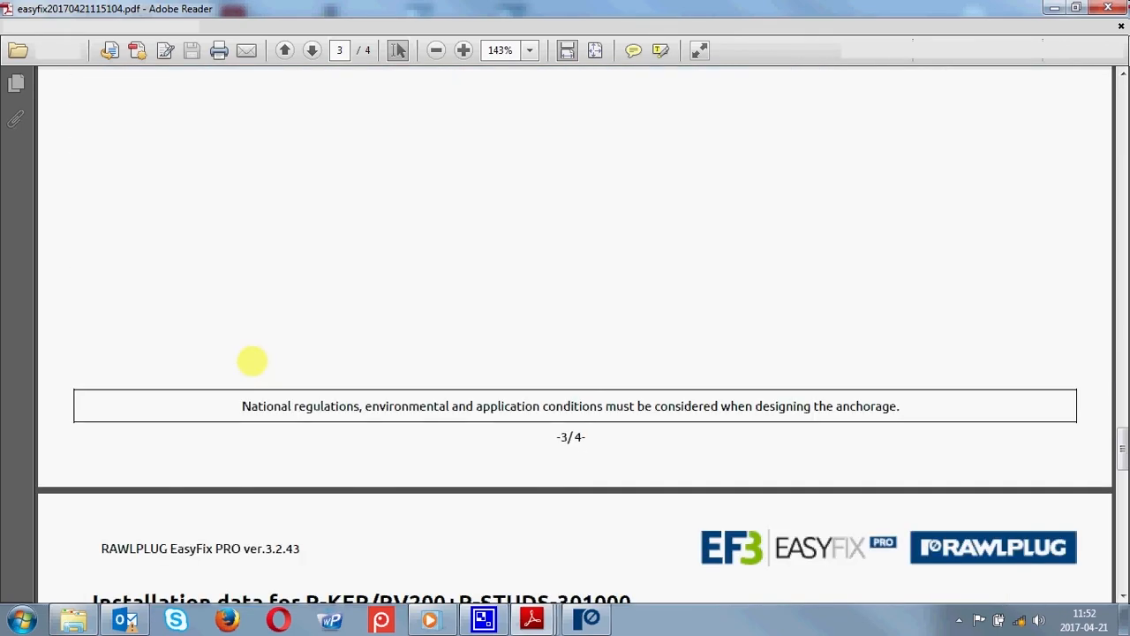
scroll(252, 360, down, 10)
scroll(247, 360, up, 1)
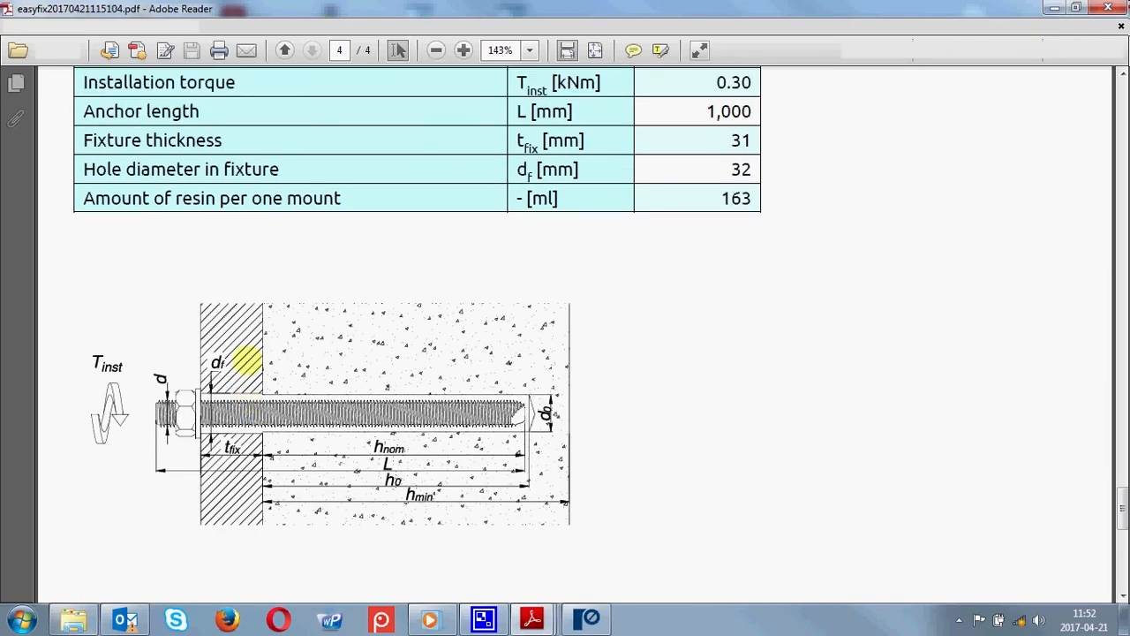
scroll(221, 265, up, 6)
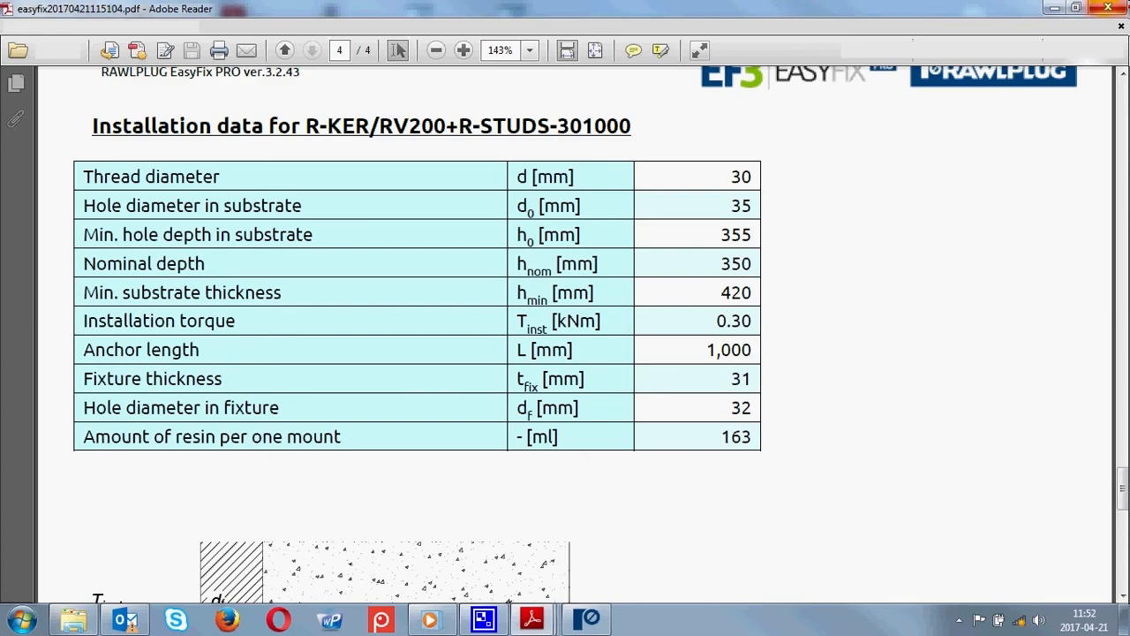
click(1108, 8)
- Save the project to the desktop (Pulpit) as a RAWLPLUG EasyFix PRO document named "hall"
click(90, 51)
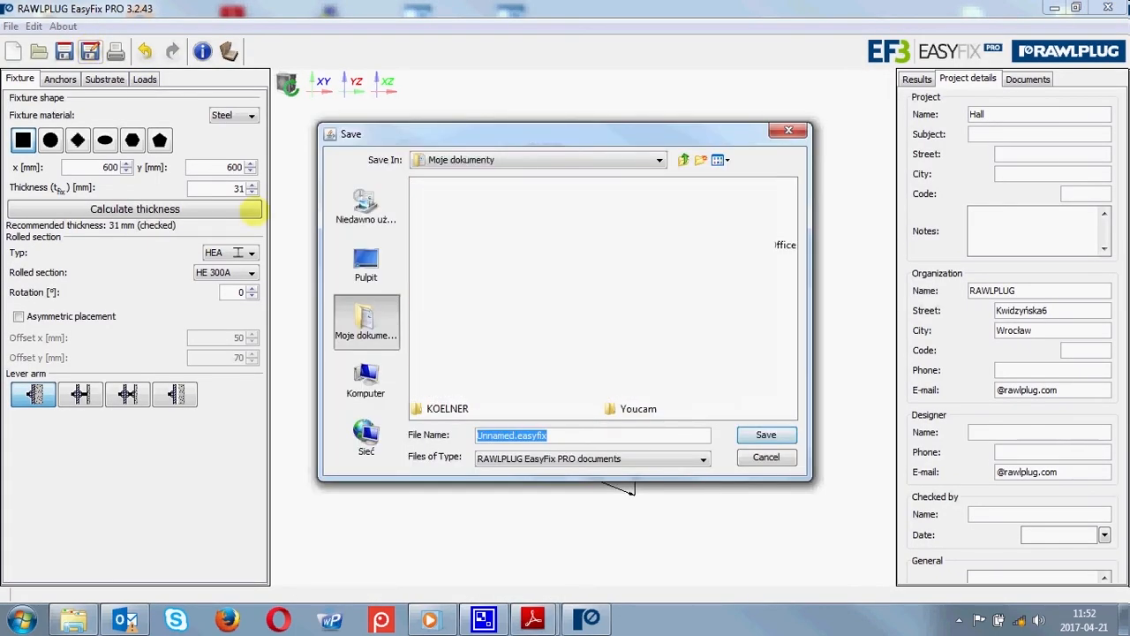
click(366, 265)
click(534, 434)
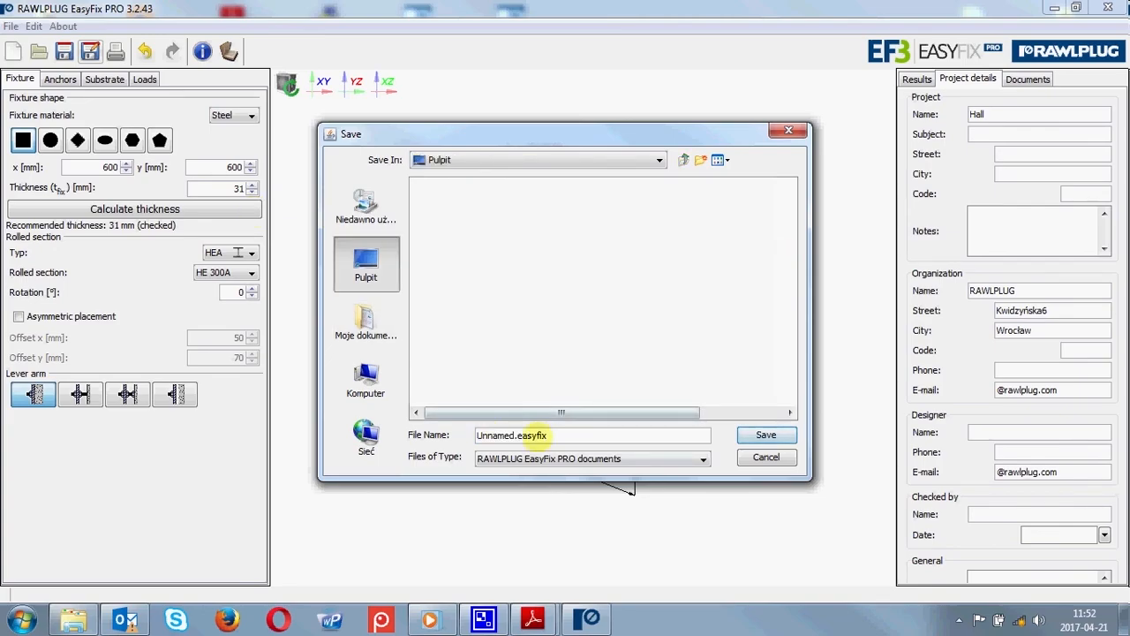
drag(477, 435, 608, 436)
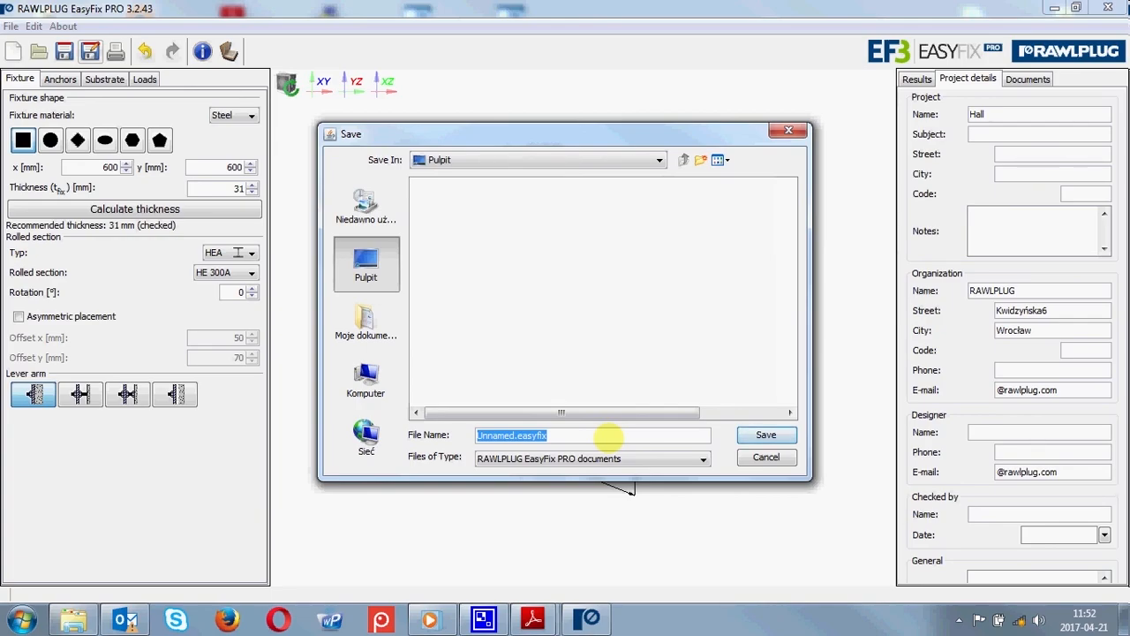
text(hall)
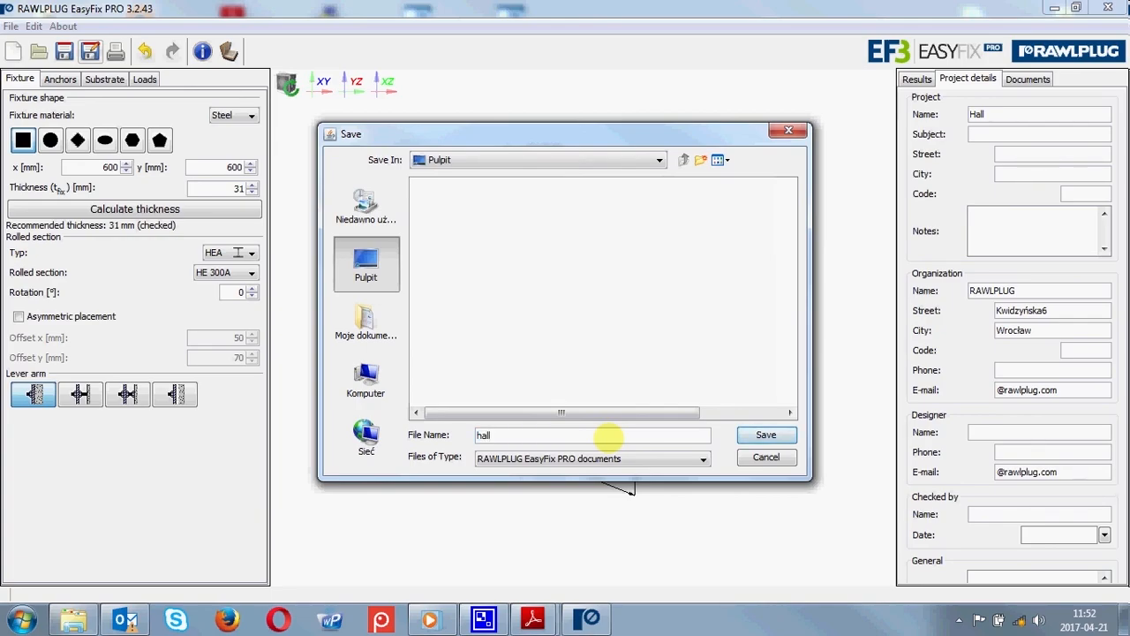
click(766, 433)
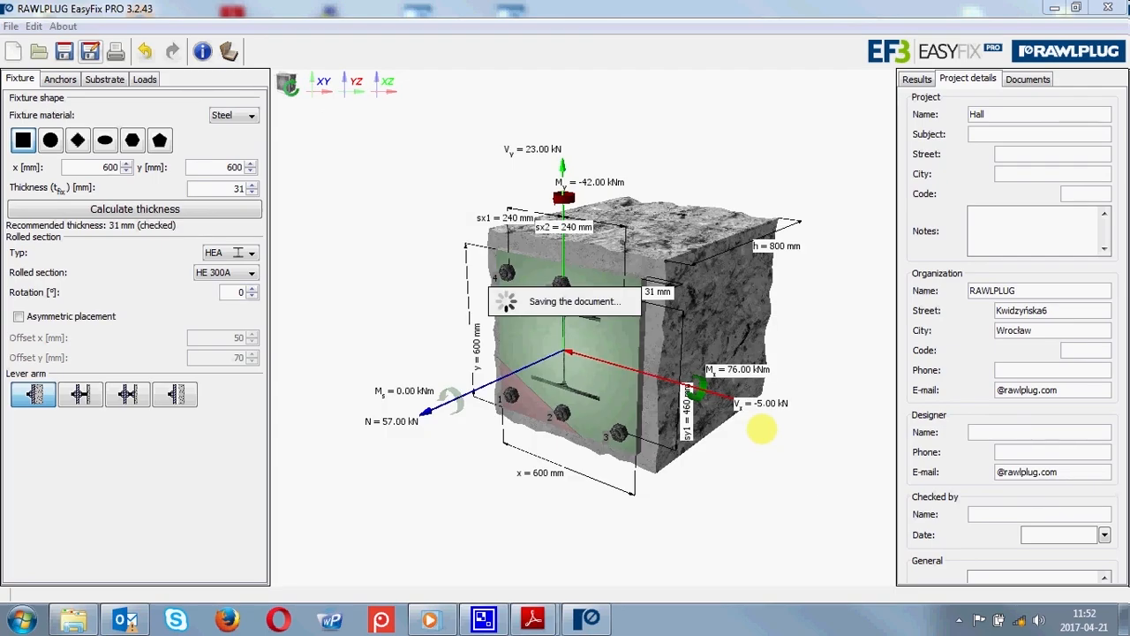